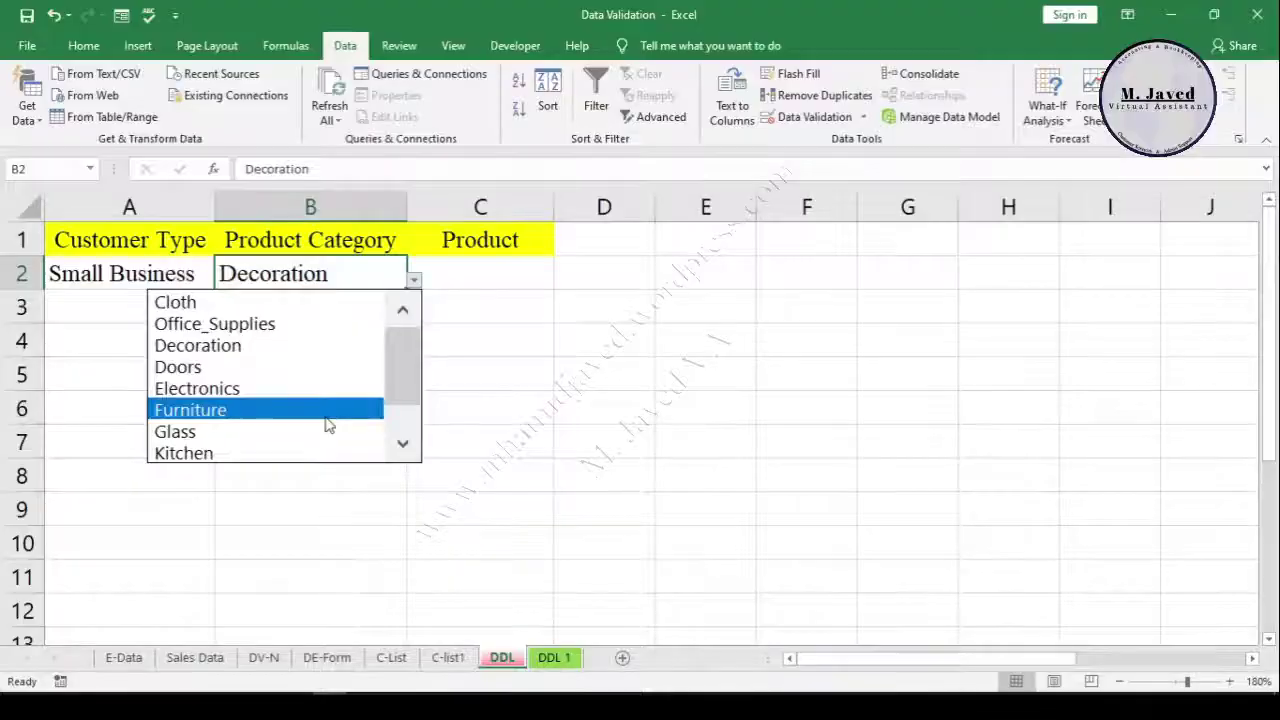
Step: Change the product category in B2 to Electronics and choose Power Banks as the product in C2
left_click(330, 386)
left_click(517, 271)
left_click(561, 281)
scroll(550, 388, "down", 1)
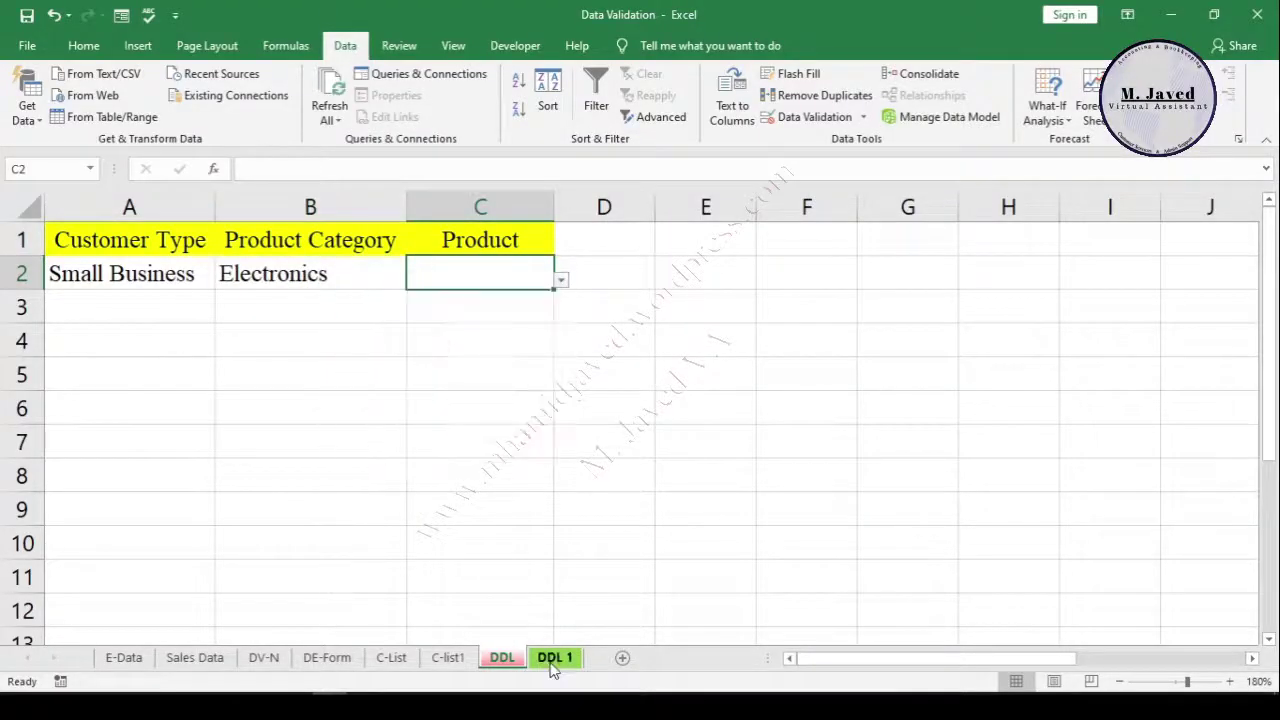
left_click(500, 308)
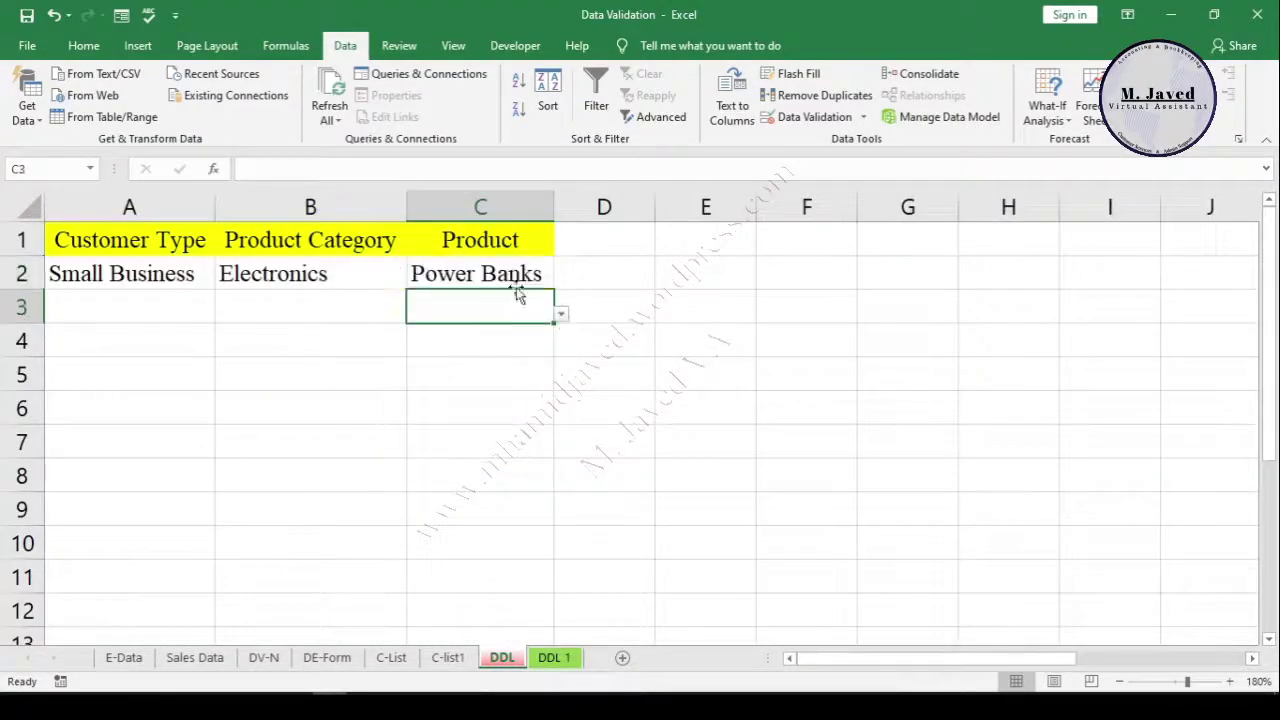
Step: Fill row 3 from the dropdown lists with Small Business, Office_Supplies and Scissors
left_click(176, 304)
left_click(222, 313)
left_click(86, 420)
left_click(310, 308)
left_click(414, 313)
left_click(300, 420)
left_click(453, 314)
left_click(560, 313)
left_click(429, 346)
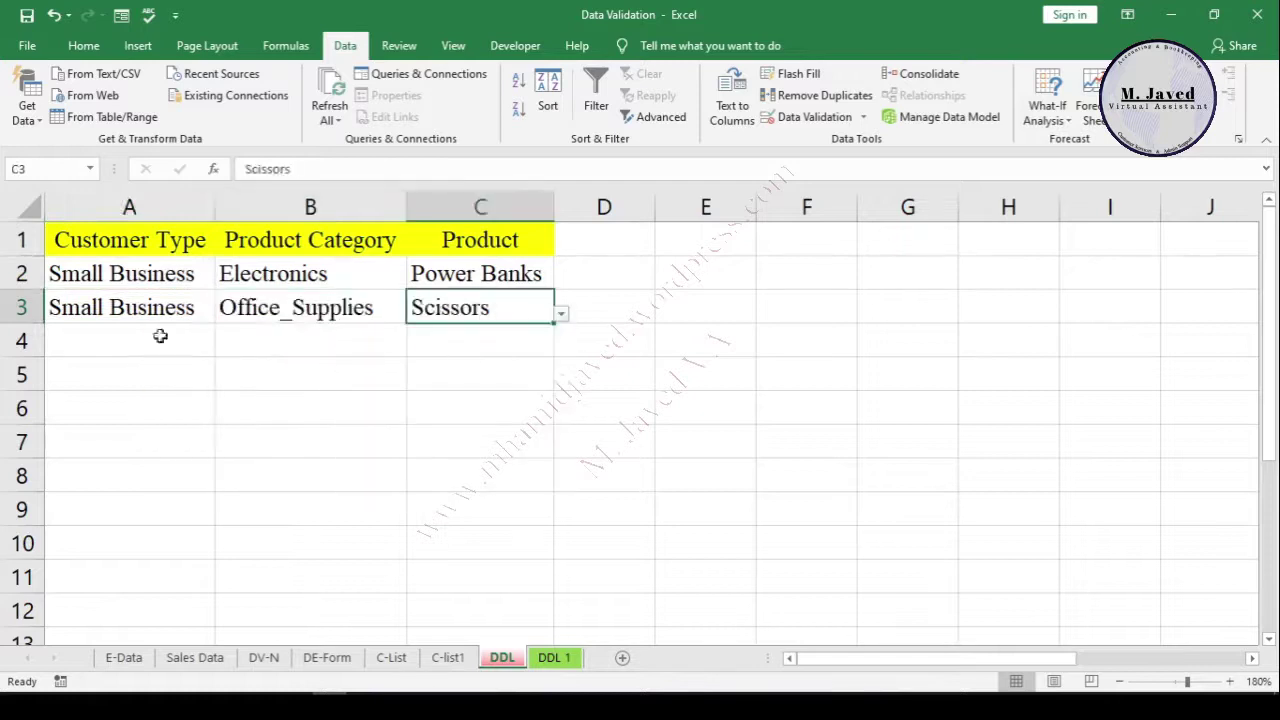
Step: Fill row 4 from the dropdown lists with Small Business, Office_Supplies and Paper clips
left_click(222, 347)
left_click(86, 454)
left_click(414, 347)
left_click(300, 391)
left_click(562, 346)
left_click(545, 341)
left_click(562, 346)
left_click(480, 380)
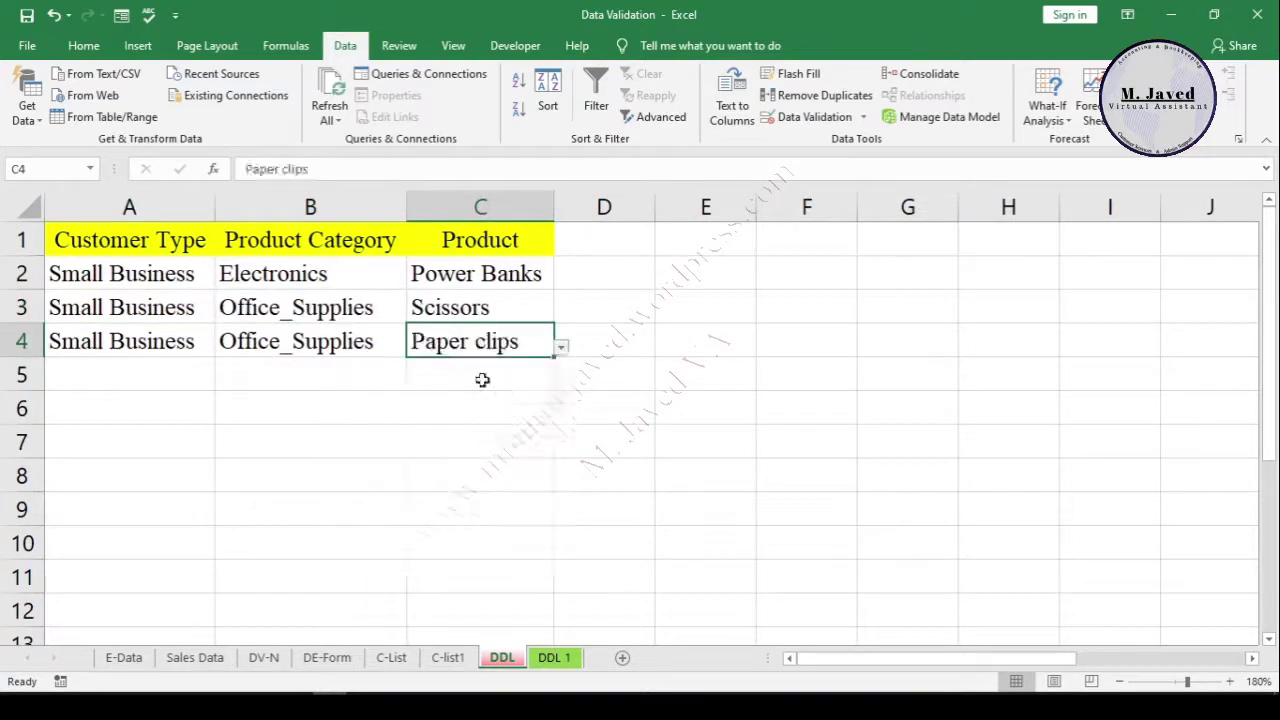
left_click(480, 380)
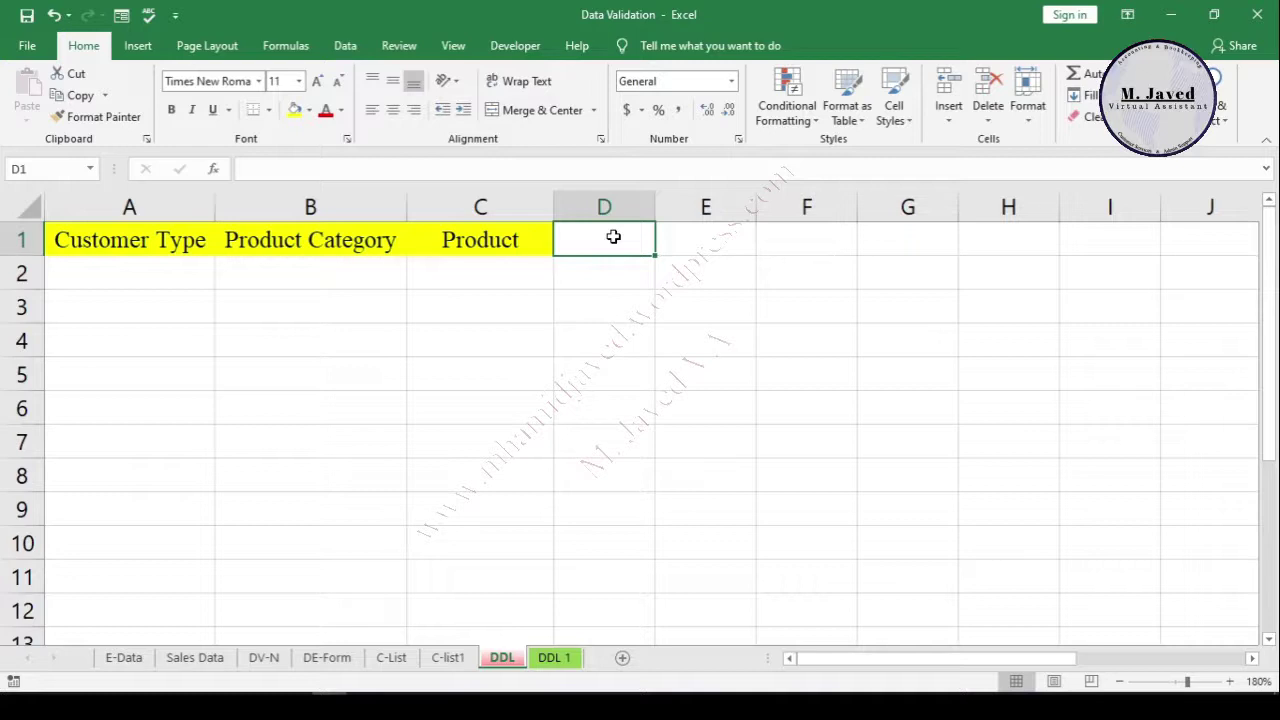
Step: Start a data validation rule for the whole Customer Type column (A) that allows a List
left_click(169, 275)
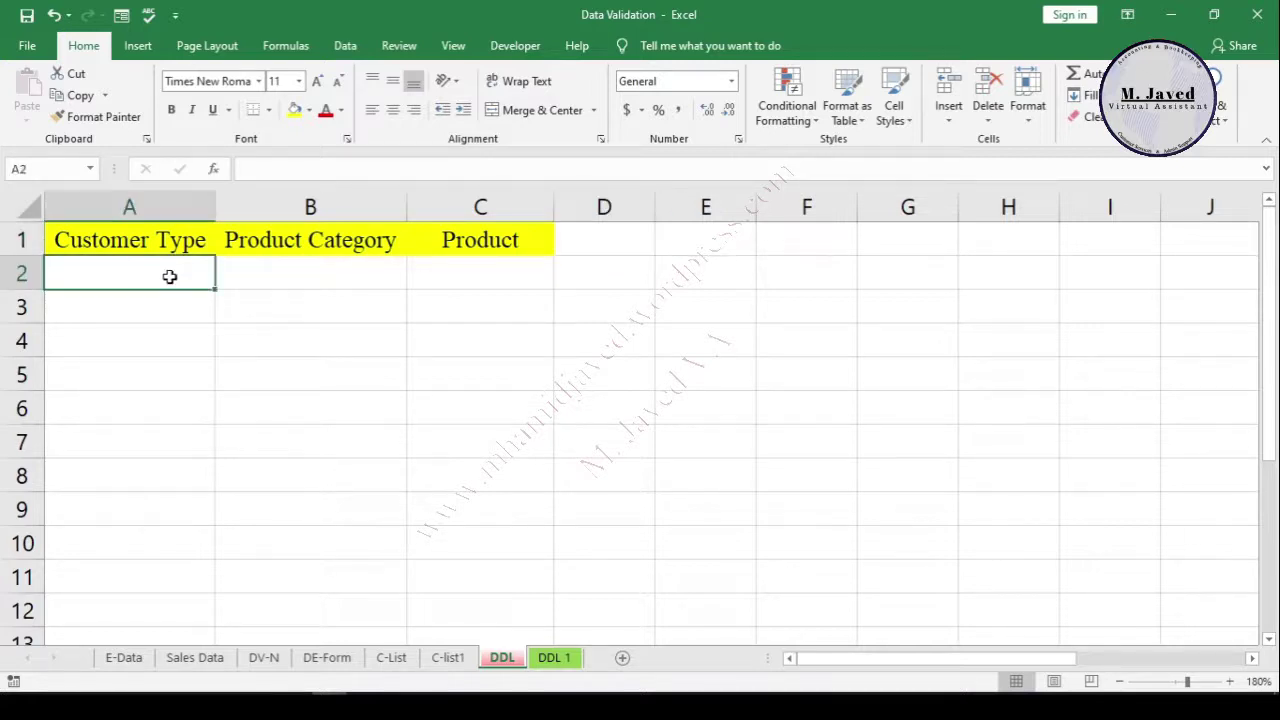
left_click(163, 205)
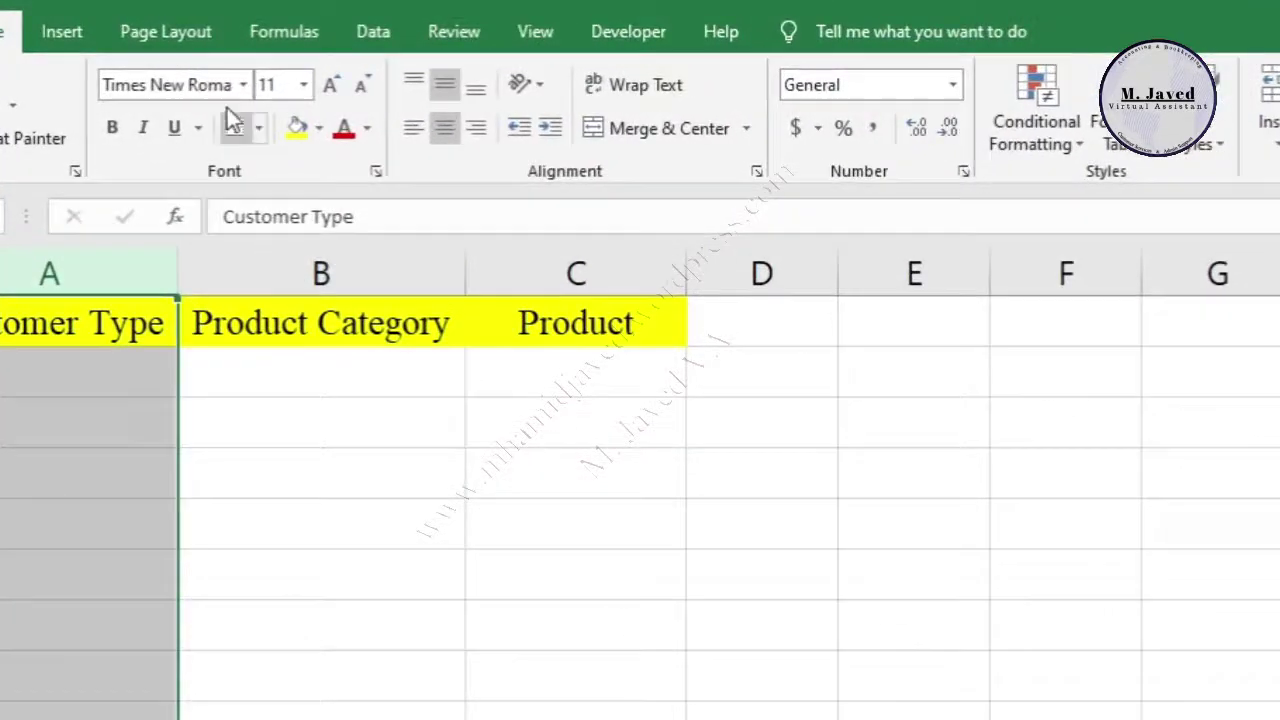
left_click(378, 37)
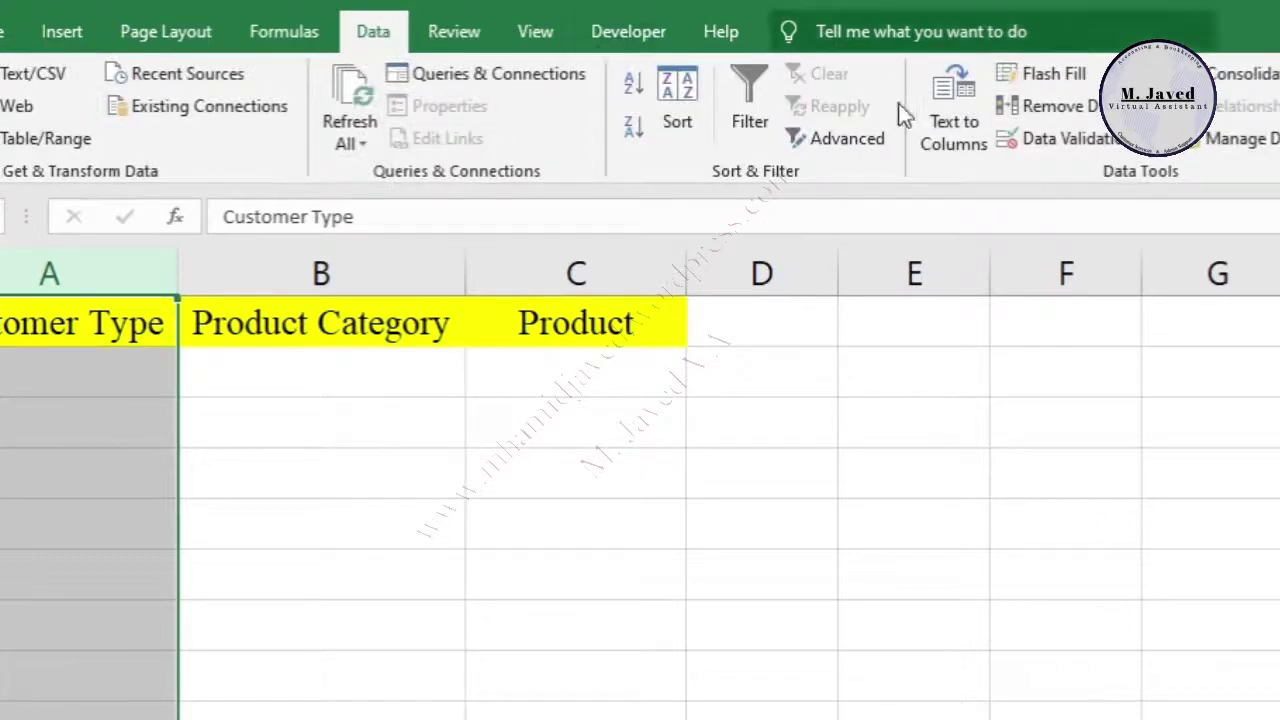
left_click(1044, 142)
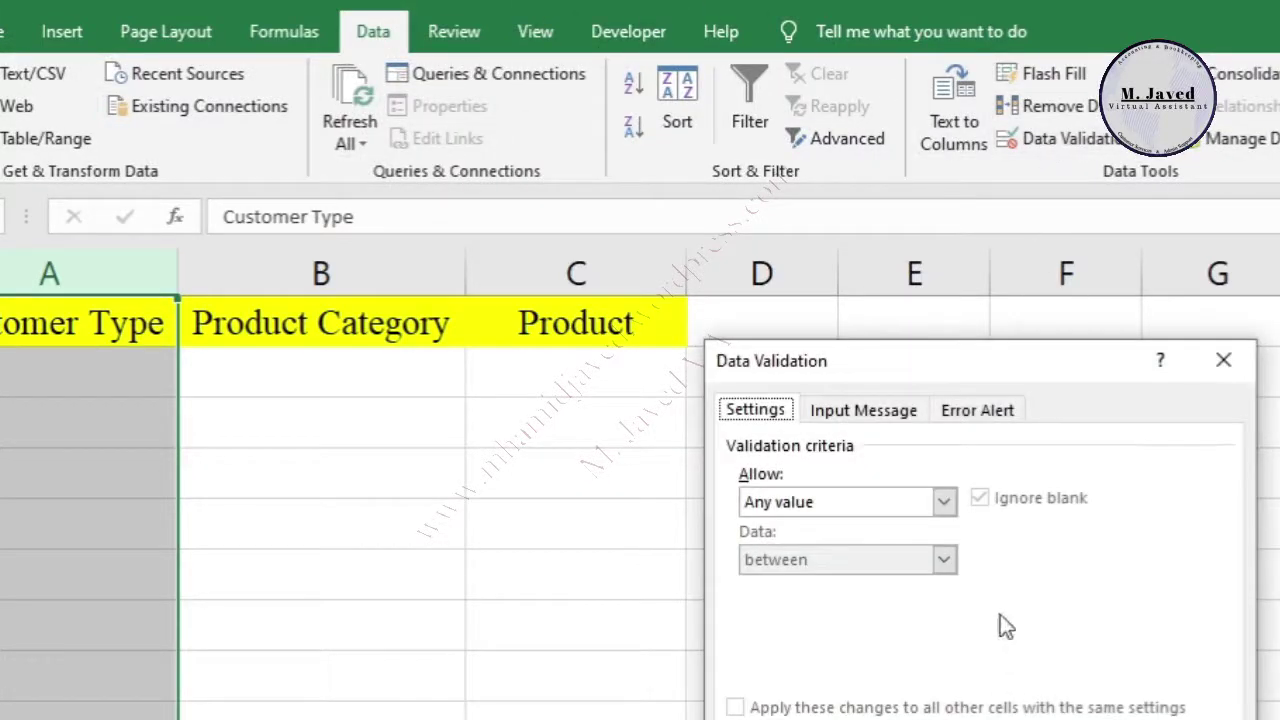
left_click(948, 513)
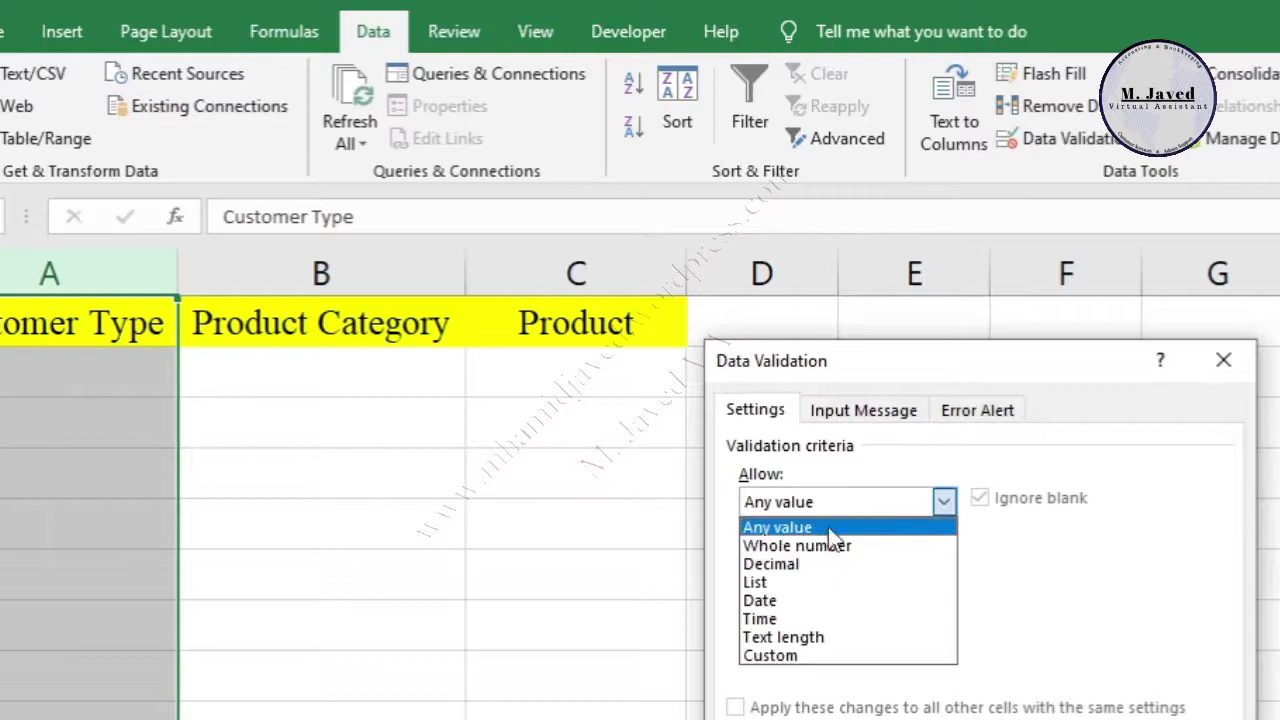
left_click(837, 588)
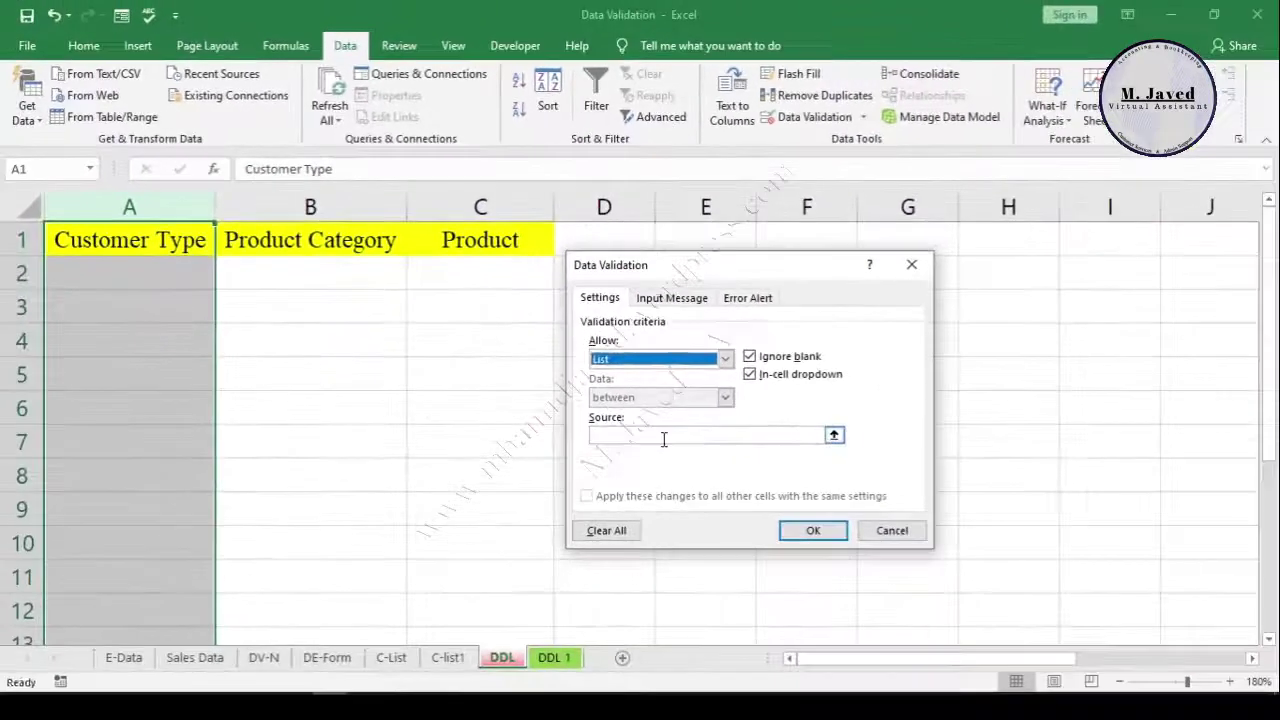
left_click(824, 594)
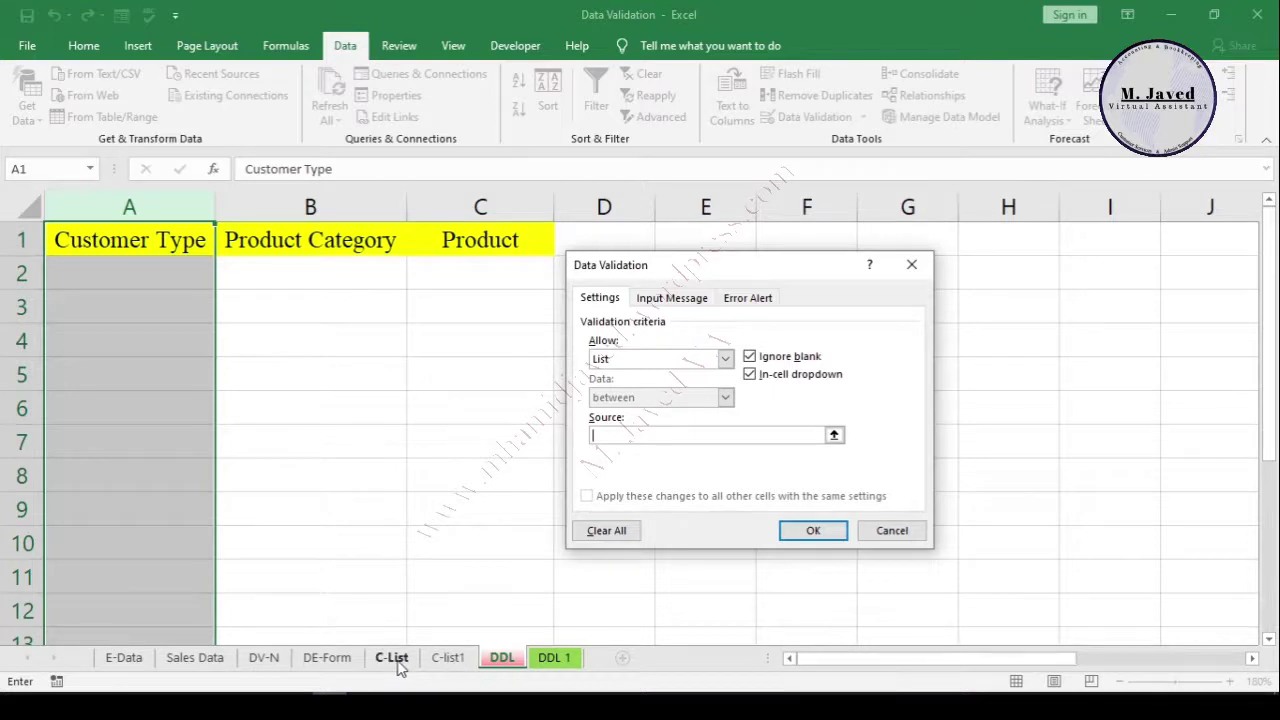
Step: Set the list source to the customer types in 'C-list1'!$A$2:$A$6 and apply the rule
left_click(448, 660)
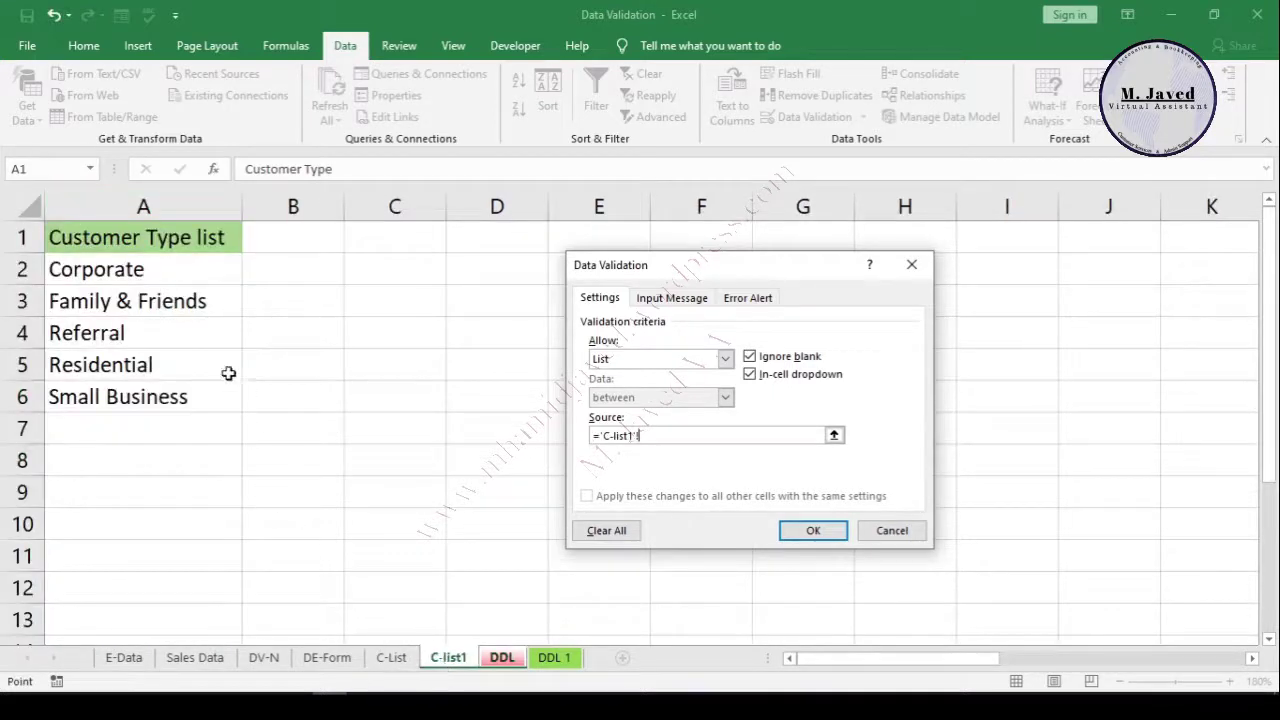
left_click_drag(196, 276, 181, 401)
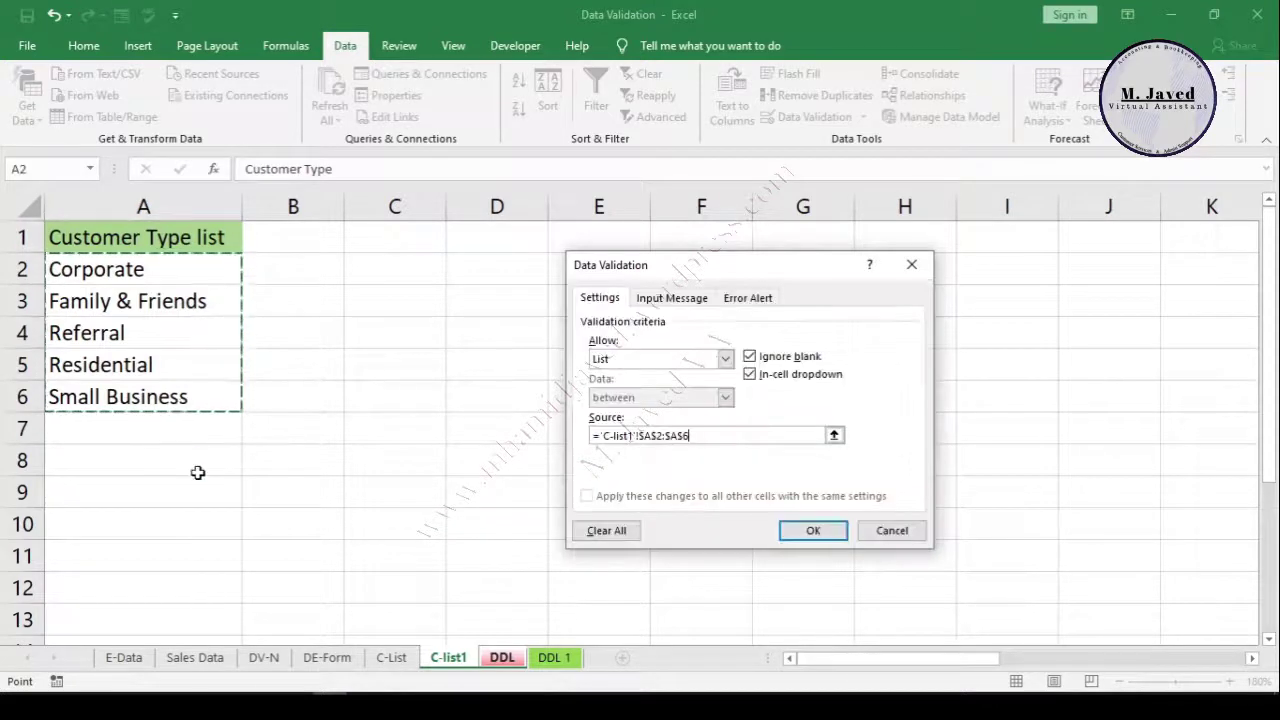
left_click(813, 532)
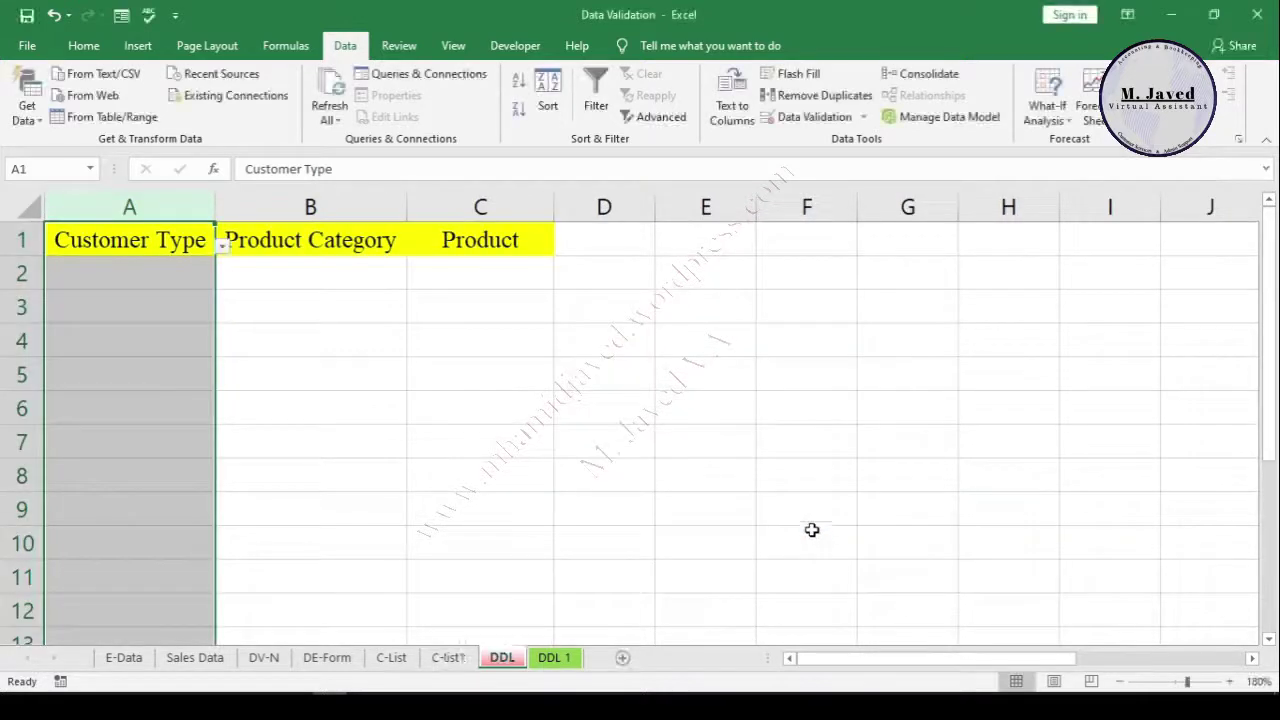
Step: Check several cells down the Customer Type column for the in-cell dropdown
left_click(155, 407)
left_click(175, 509)
left_click(174, 607)
left_click(175, 475)
left_click(180, 372)
left_click(177, 306)
left_click(177, 270)
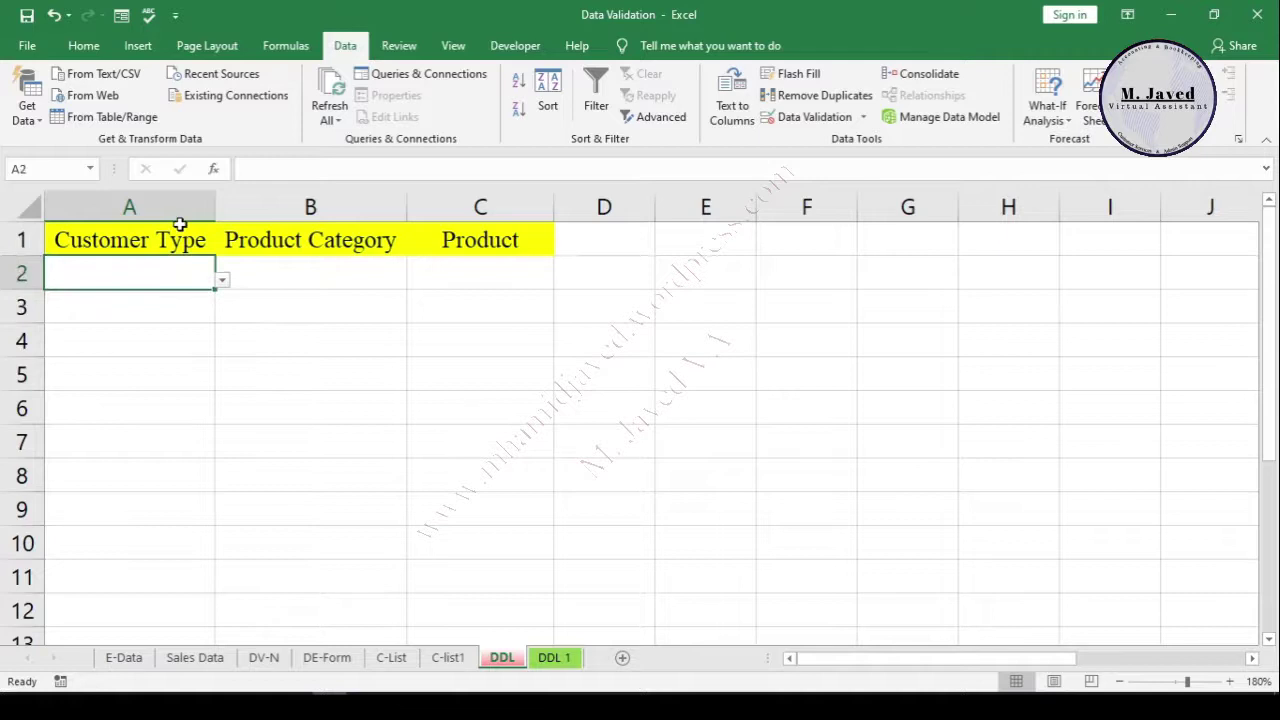
left_click(174, 297)
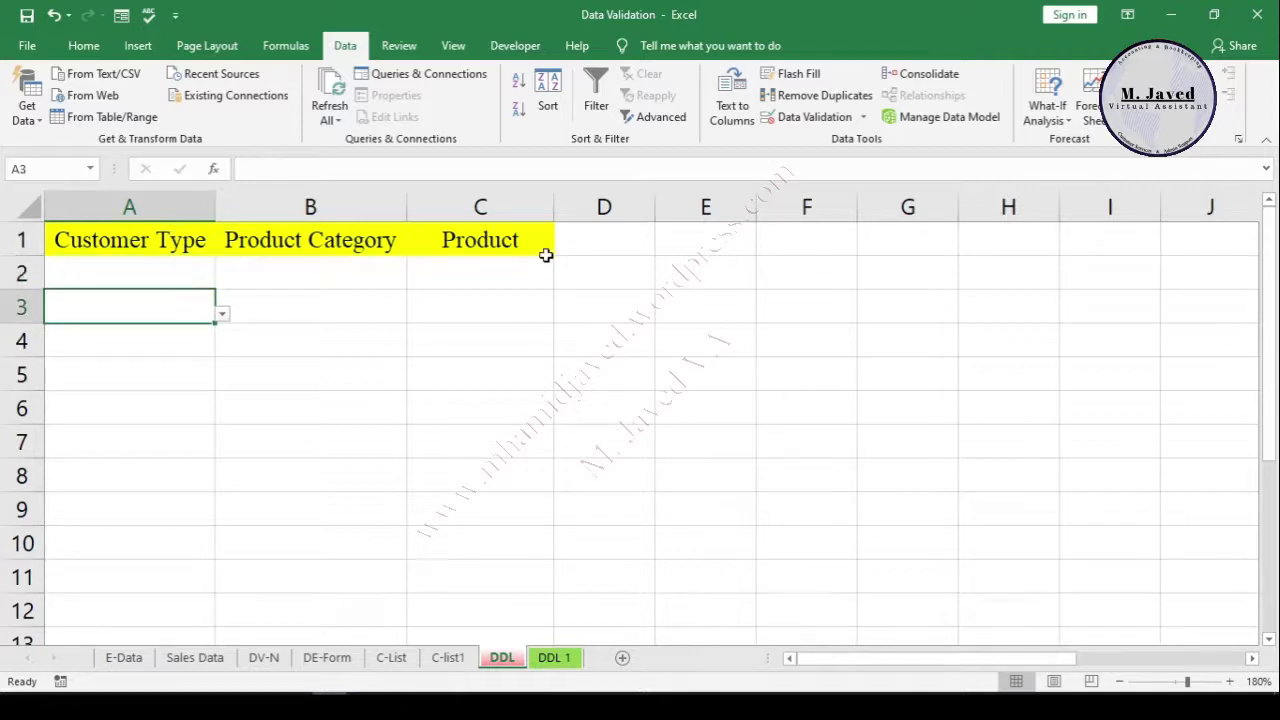
left_click(598, 246)
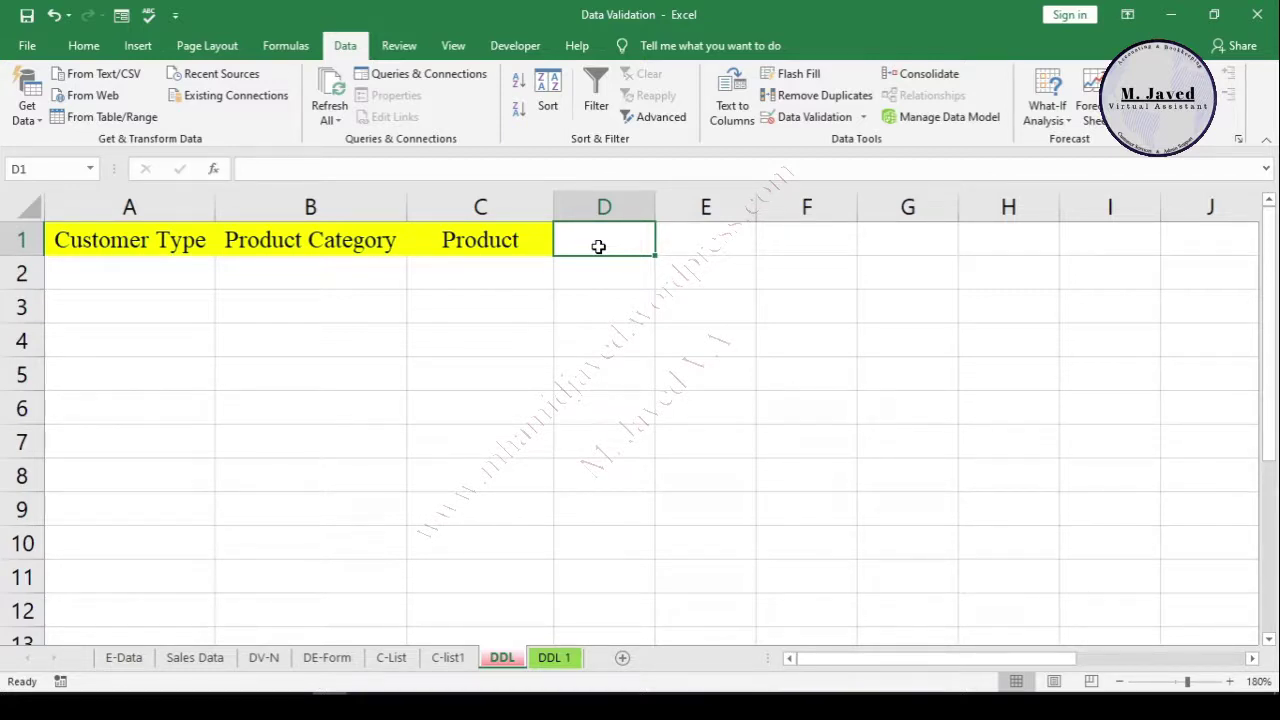
Step: Start a data validation rule for the whole Product Category column (B) that allows a List
left_click(337, 272)
left_click(337, 331)
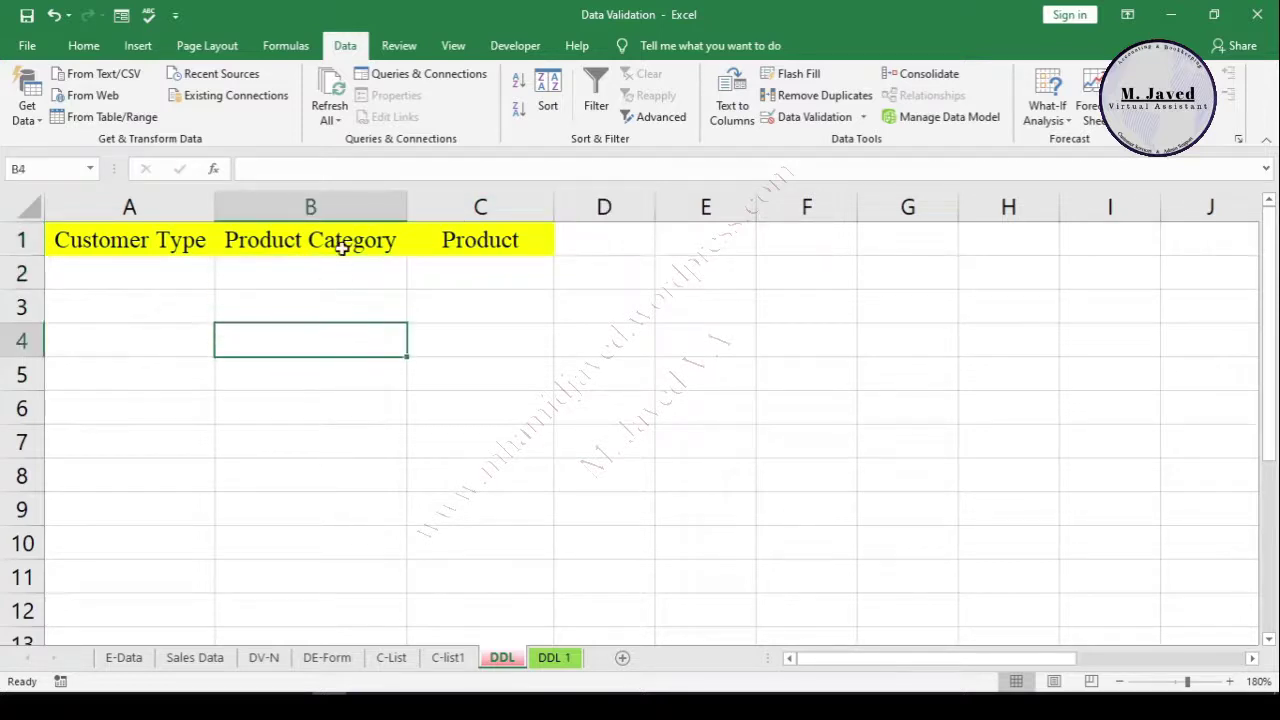
left_click(340, 210)
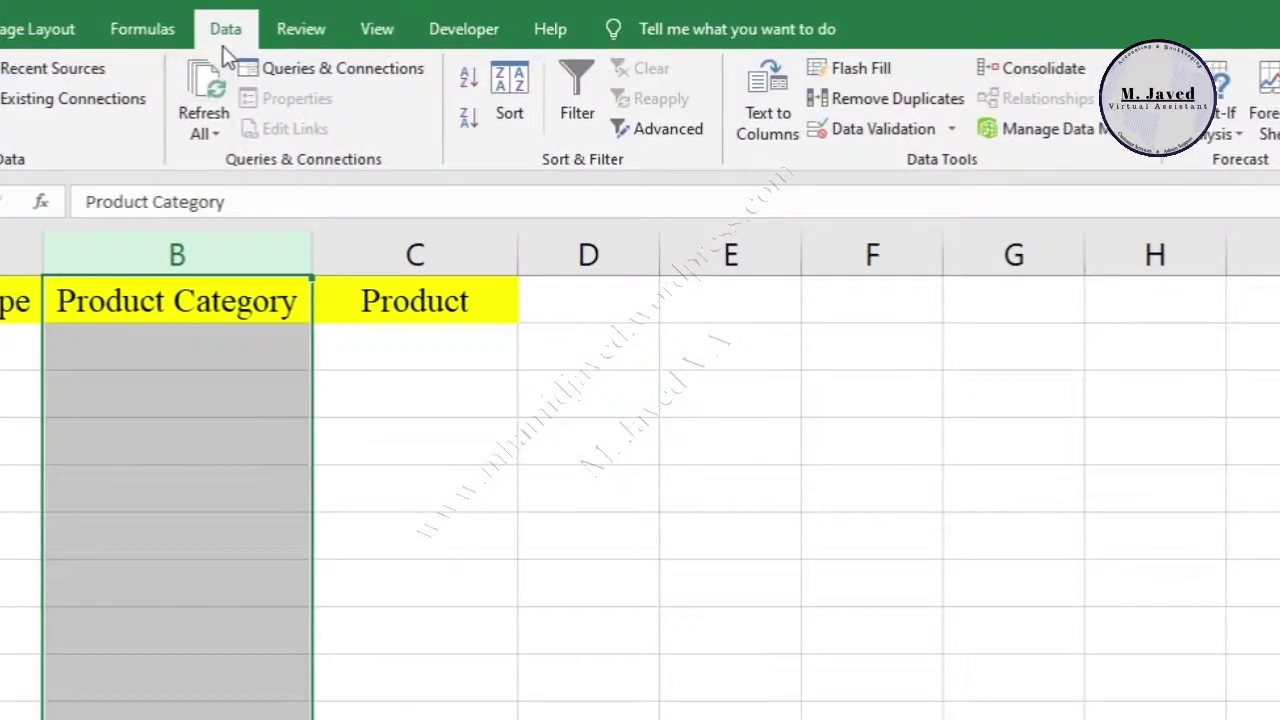
left_click(880, 131)
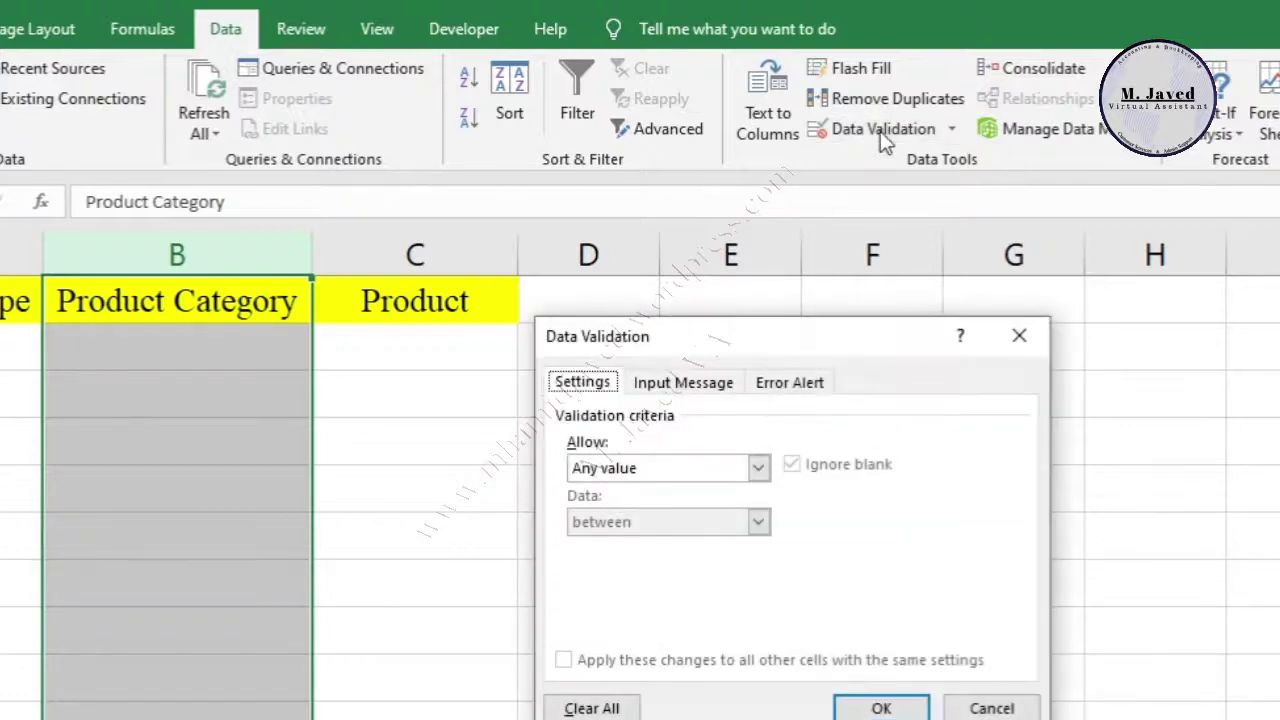
left_click(759, 467)
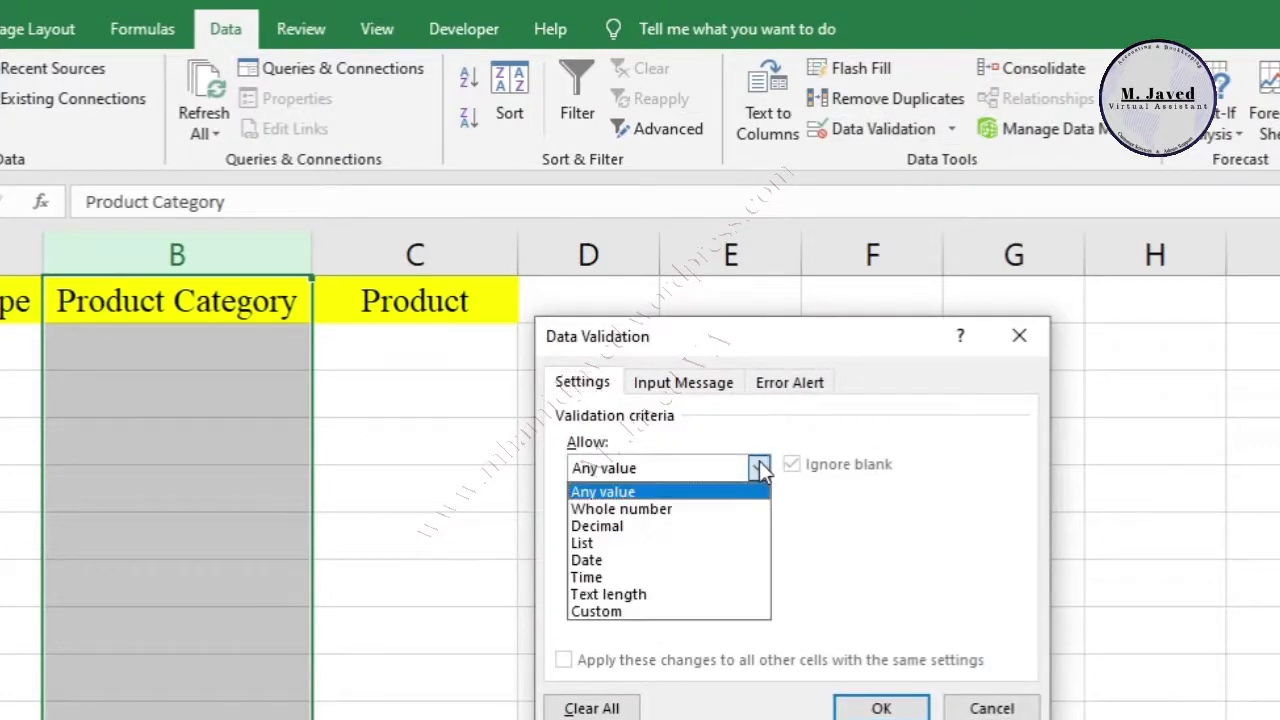
left_click(684, 544)
left_click(675, 554)
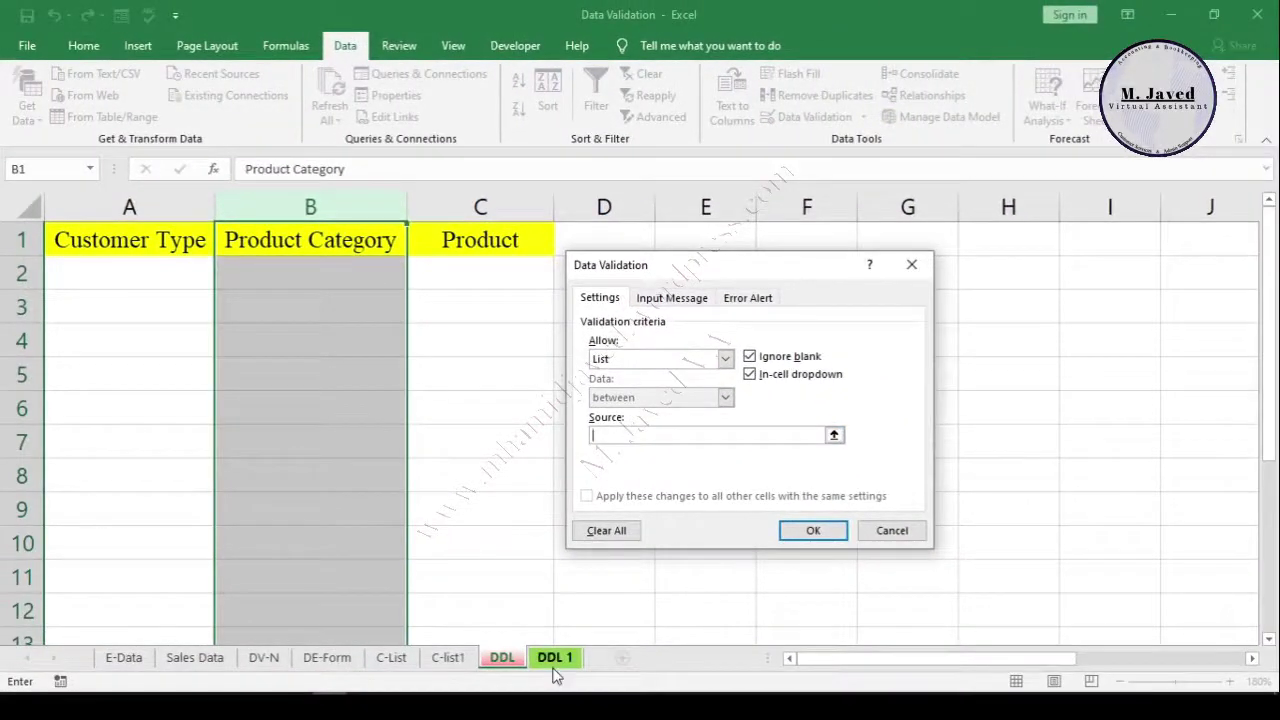
Step: Set the list source to the category headers in 'DDL 1'!$B$2:$K$2 and apply the rule
left_click(553, 664)
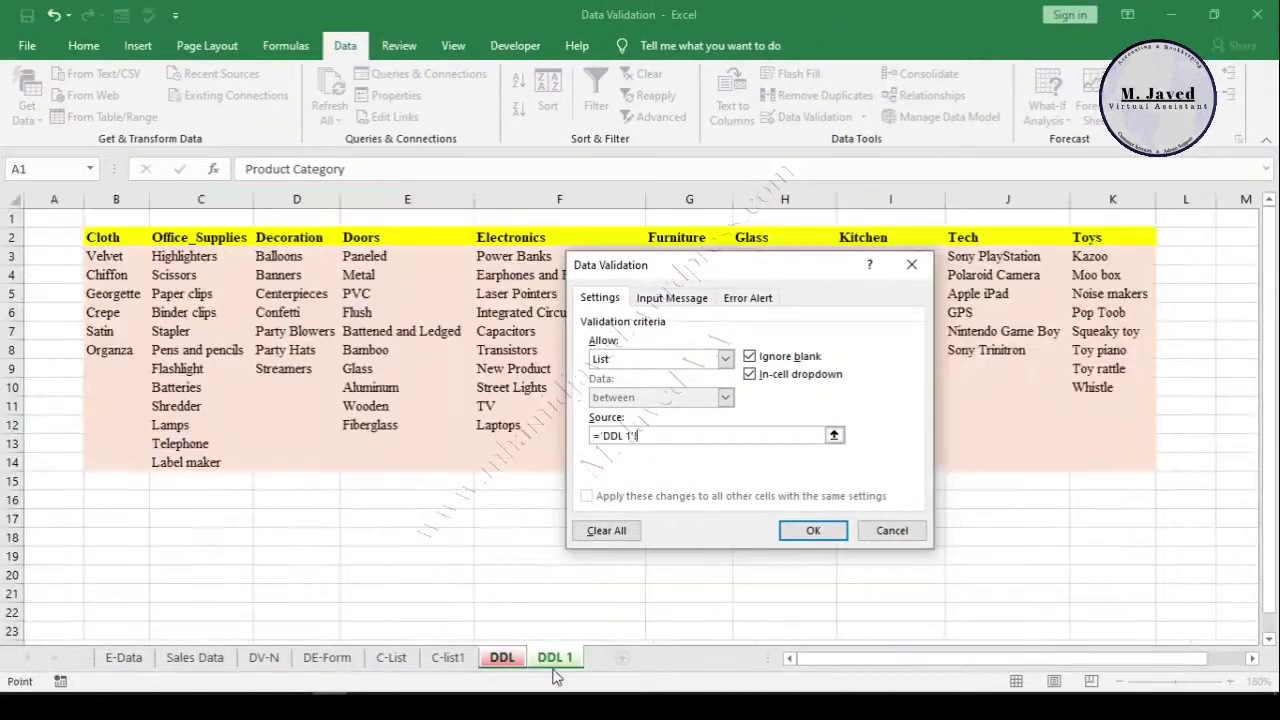
left_click_drag(698, 273, 529, 334)
left_click_drag(106, 238, 1088, 240)
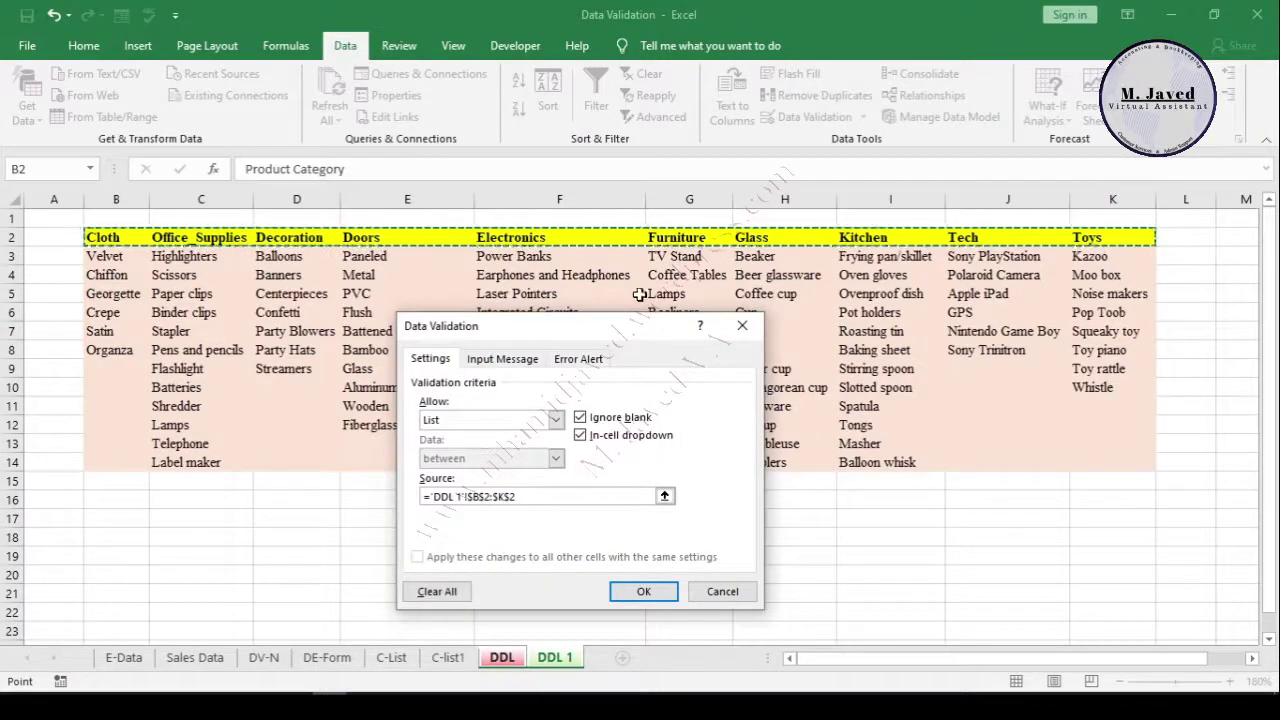
left_click_drag(623, 328, 620, 290)
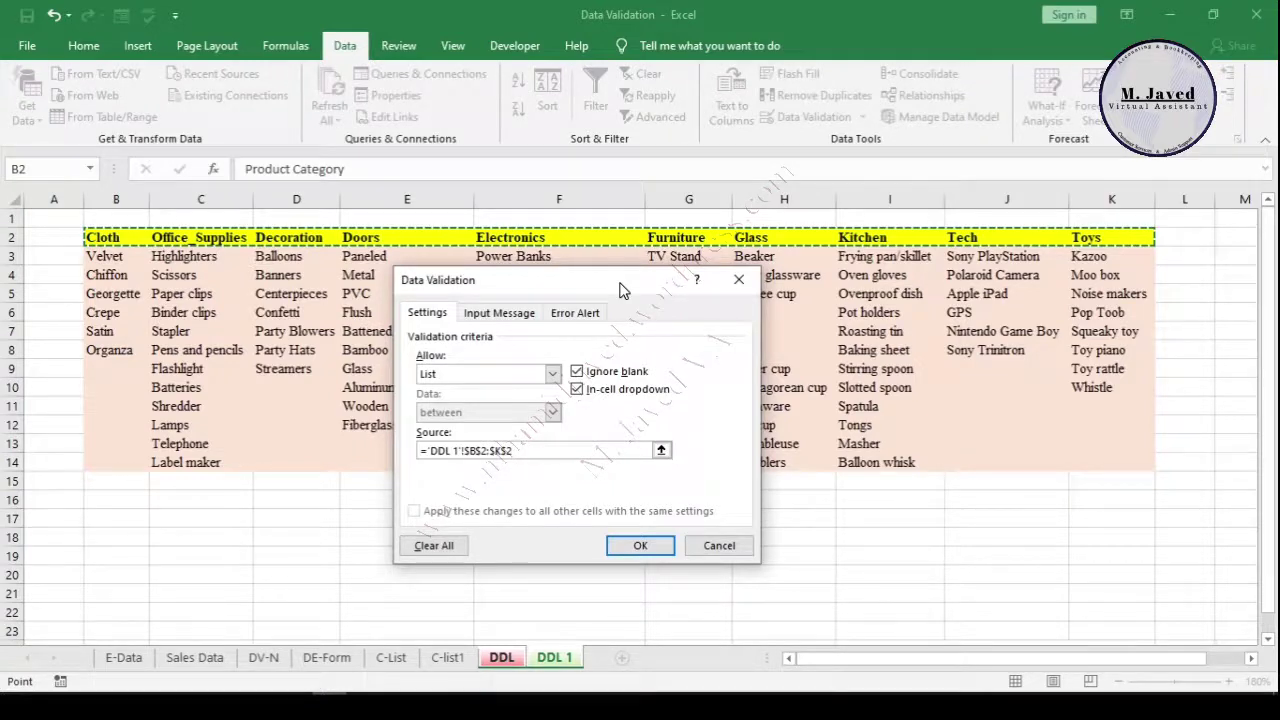
left_click_drag(620, 290, 619, 289)
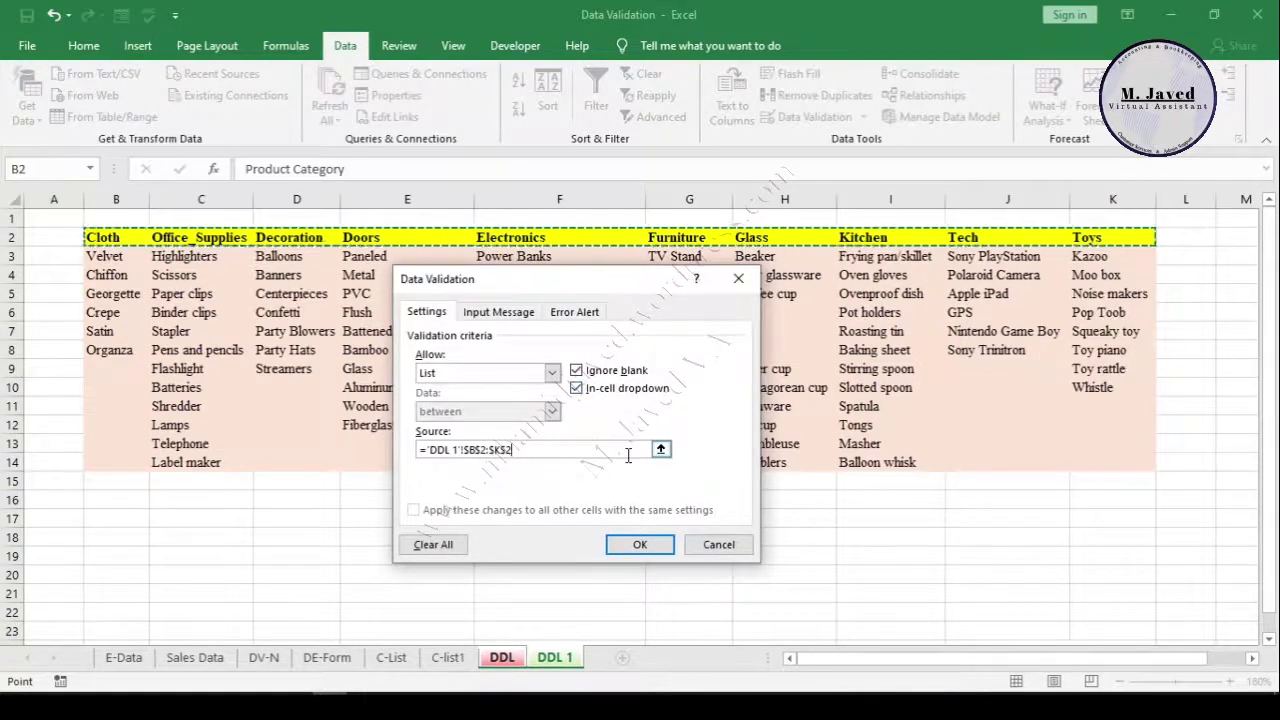
left_click(628, 548)
Step: Check several cells down the Product Category column for the in-cell dropdown
left_click(343, 374)
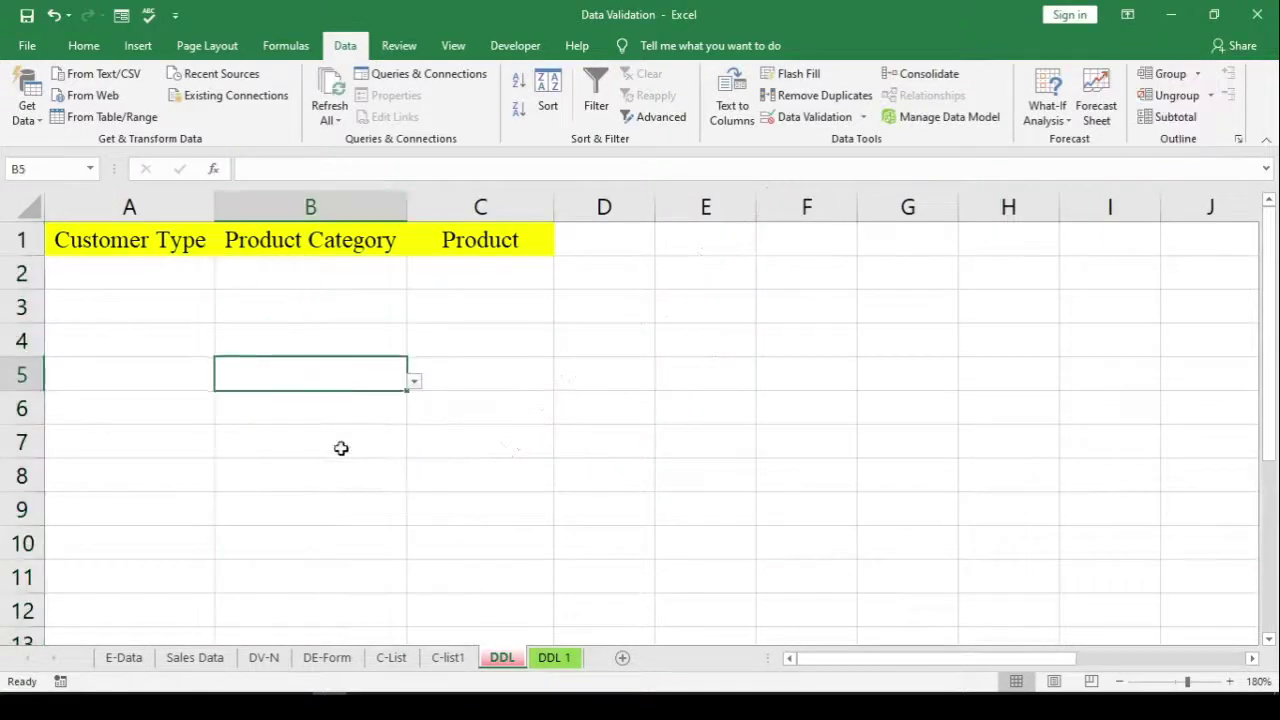
left_click(340, 476)
left_click(340, 540)
left_click(345, 408)
left_click(348, 340)
left_click(346, 272)
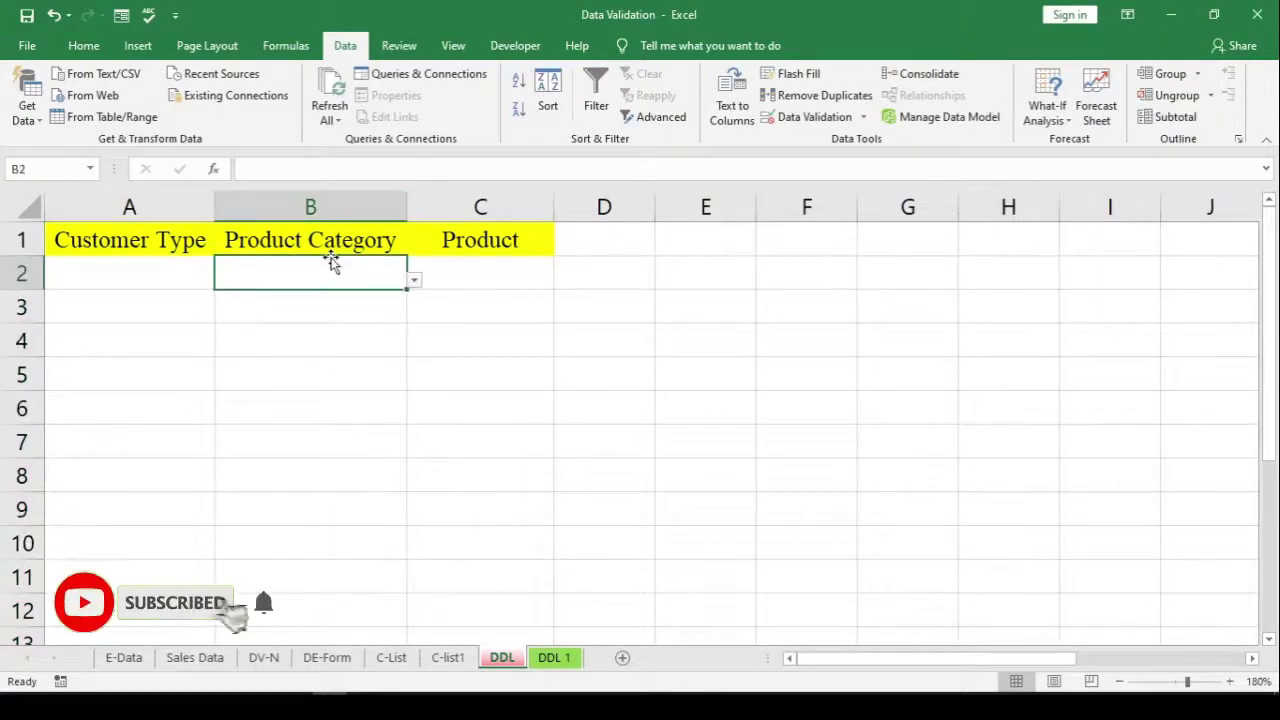
Step: Choose Small Business as the customer type in A2 and Office_Supplies as the product category in B2
left_click(175, 273)
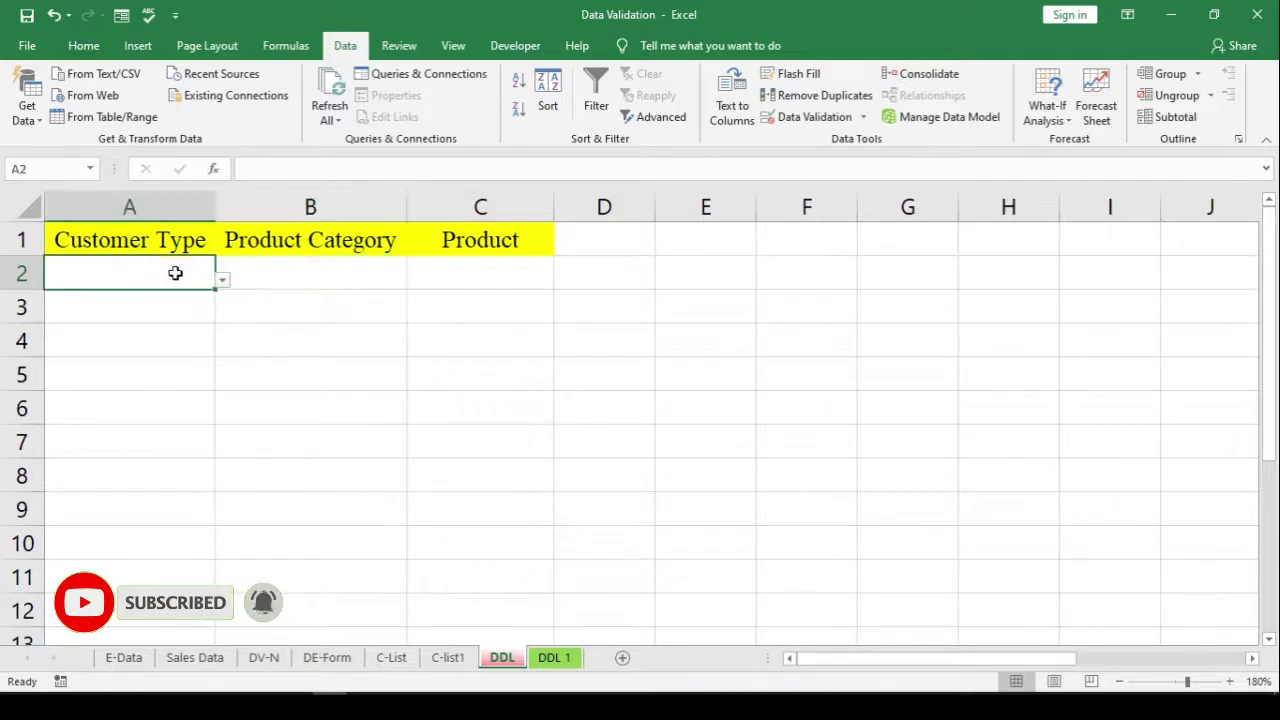
left_click(222, 279)
left_click(180, 389)
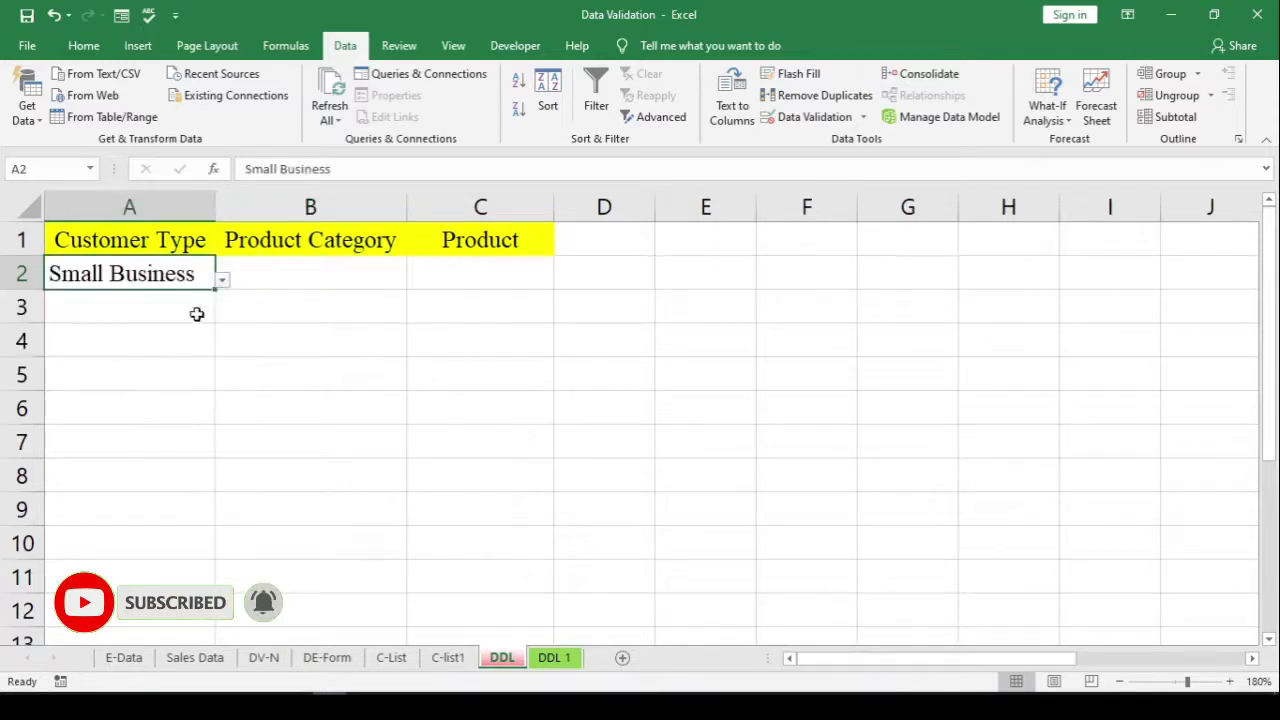
left_click(285, 275)
left_click(412, 280)
left_click(299, 317)
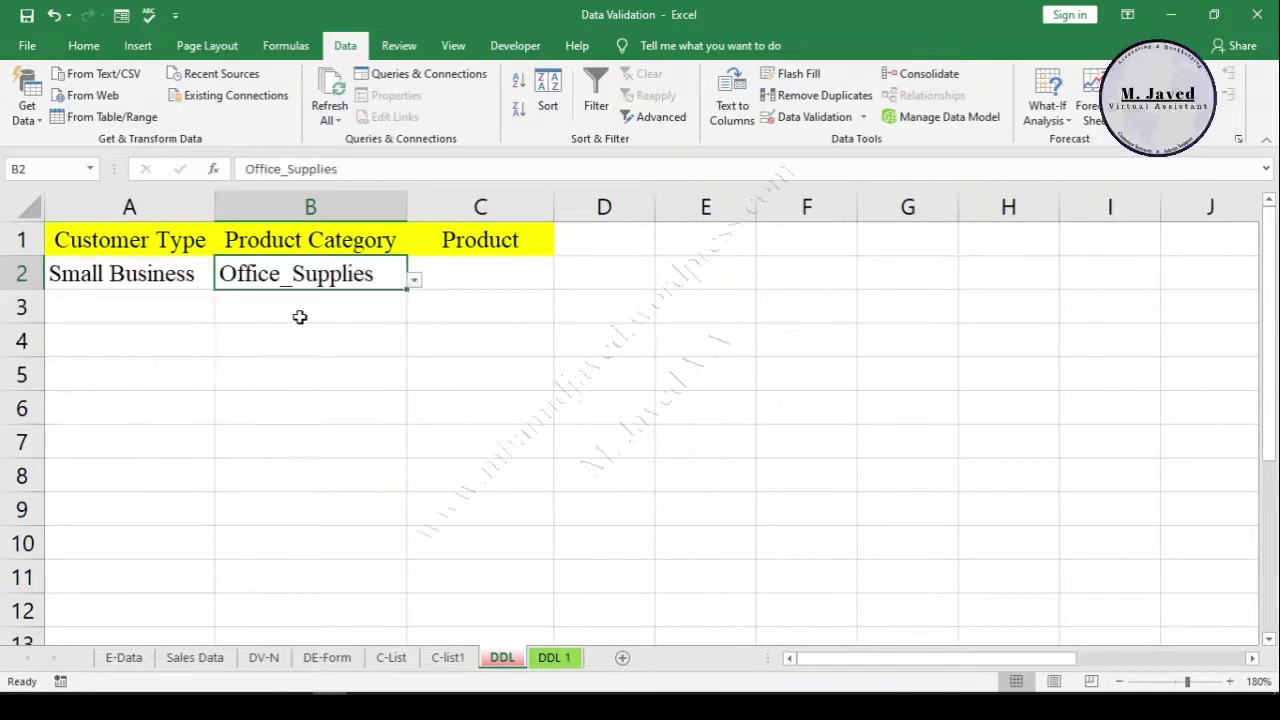
Step: Check whether product cell C2 offers a dropdown like the category cell B2
left_click(443, 270)
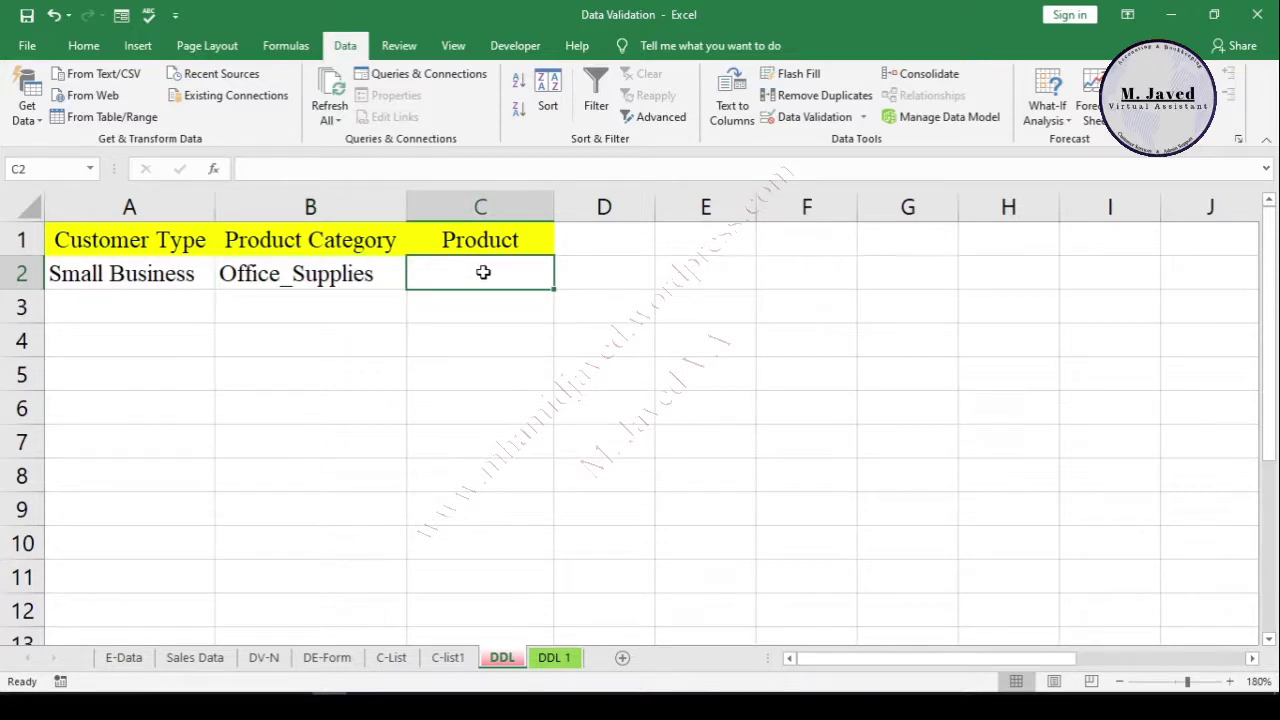
left_click(364, 277)
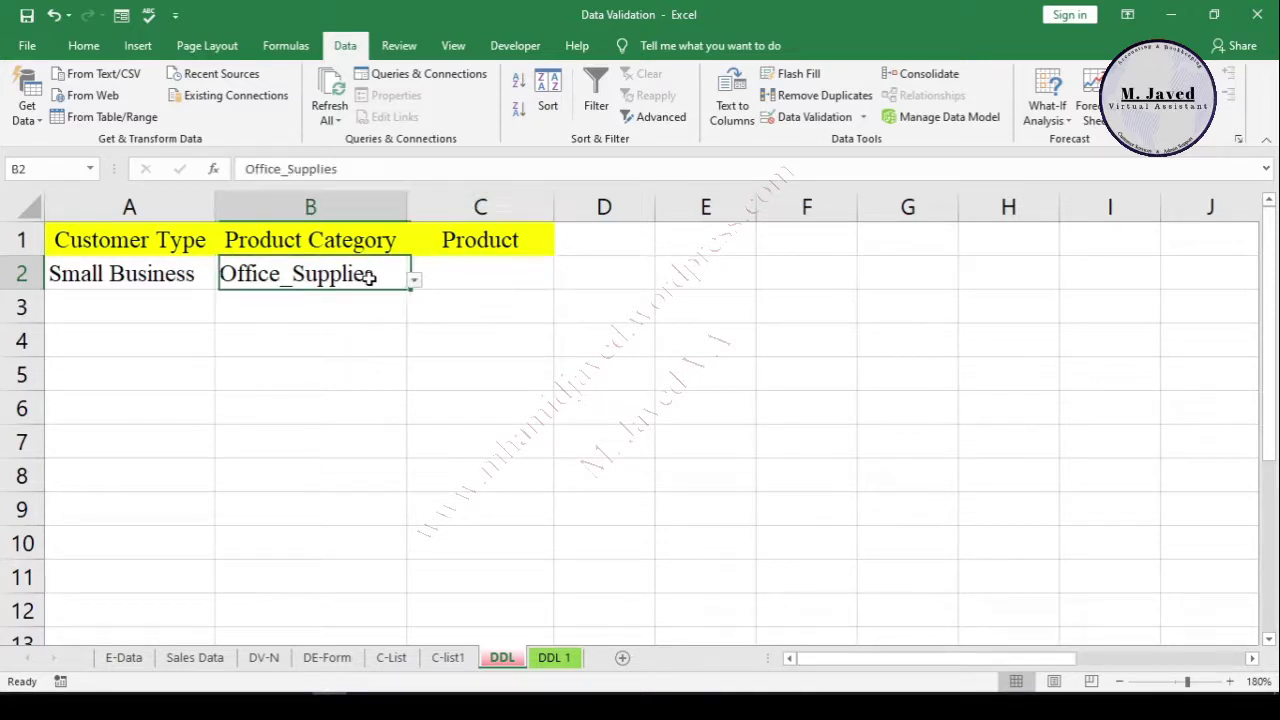
left_click(446, 277)
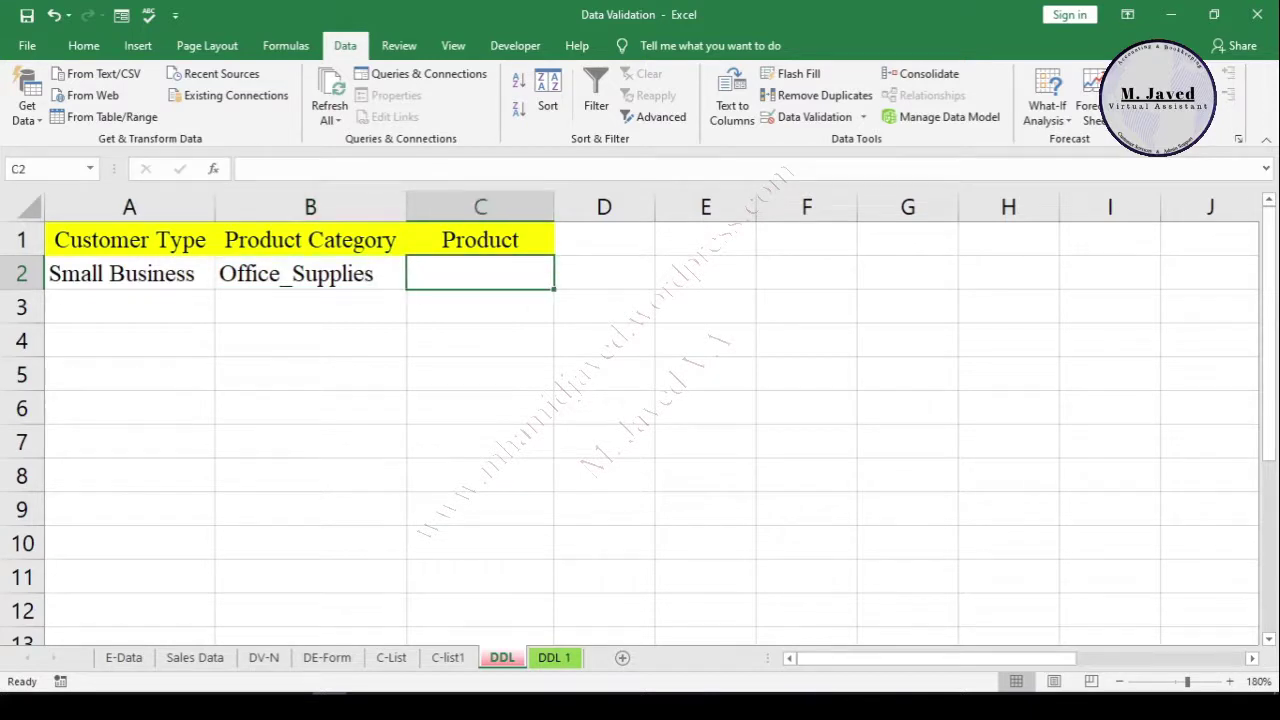
Step: Examine the Office_Supplies product list on the DDL 1 sheet
left_click(554, 657)
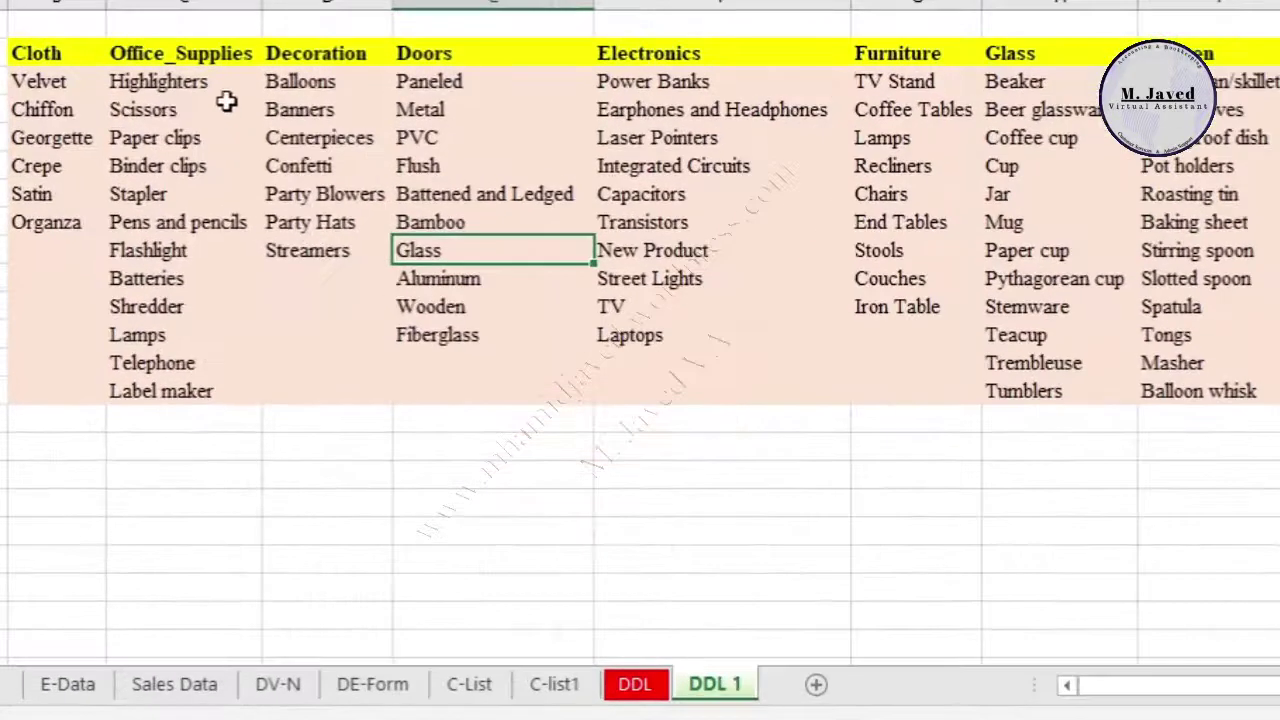
left_click_drag(219, 121, 211, 386)
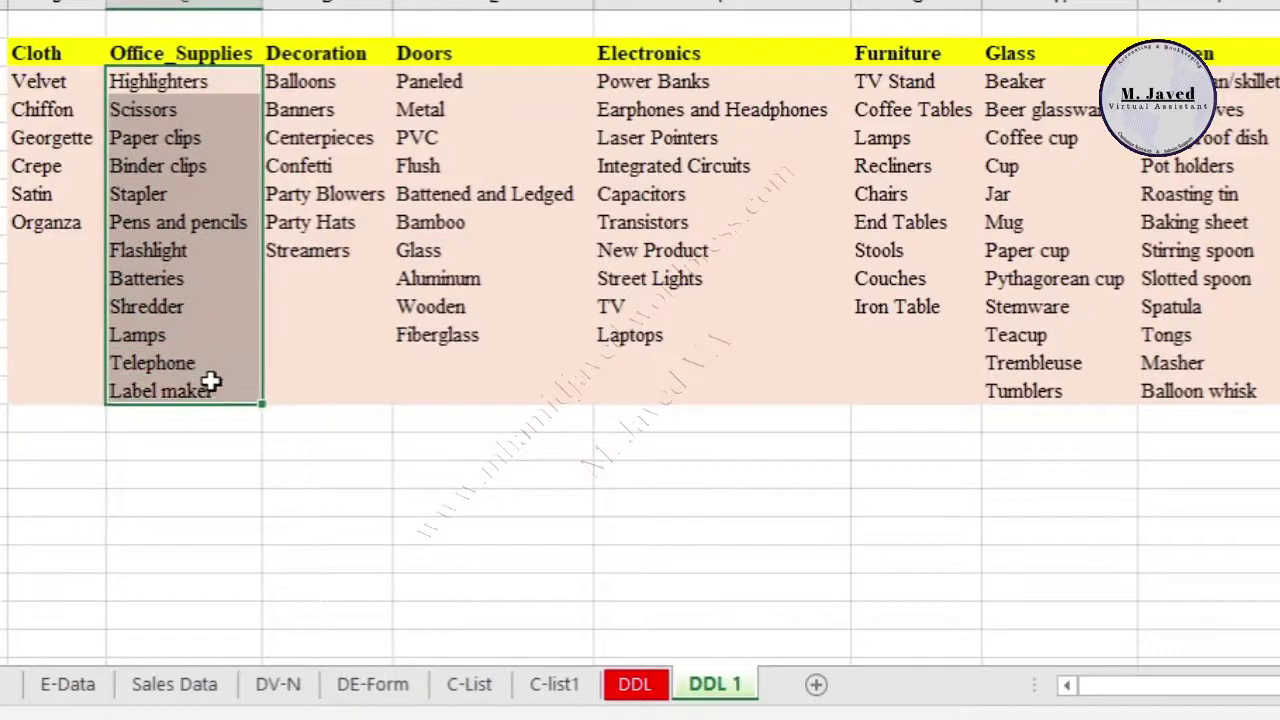
left_click(221, 323)
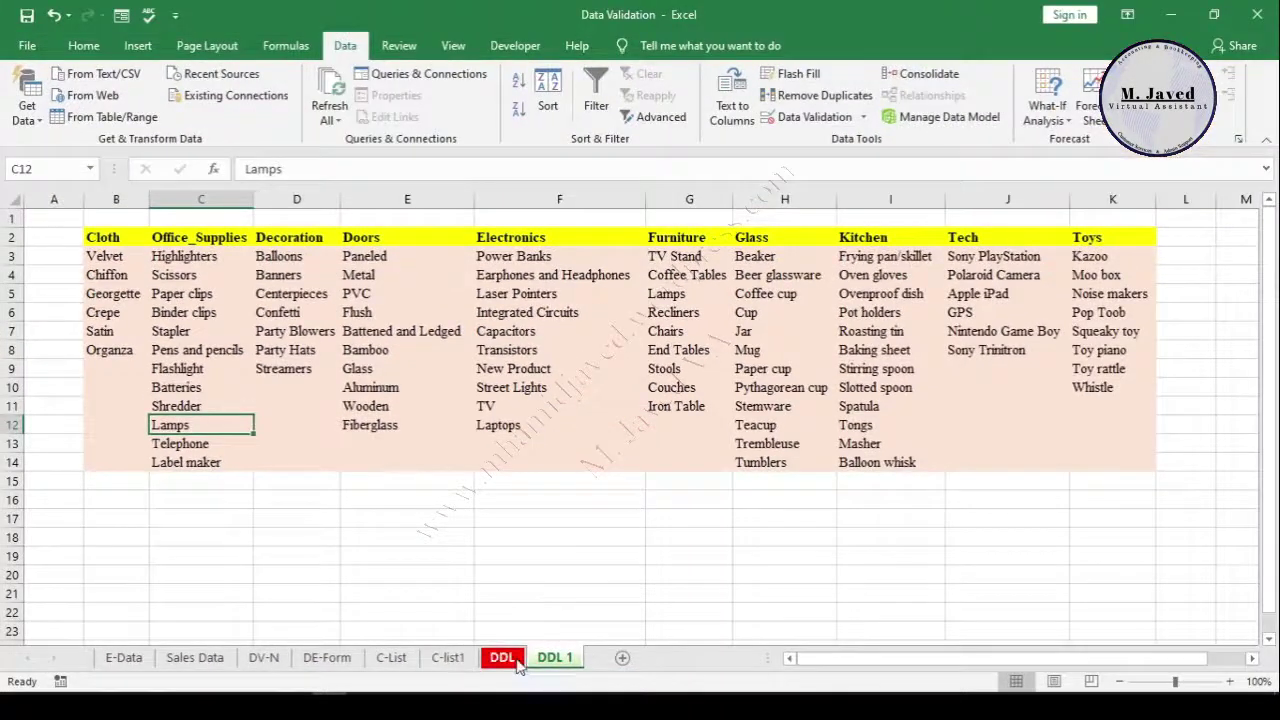
Step: Change the product category in B2 of the DDL sheet to Decoration
left_click(519, 667)
left_click(387, 279)
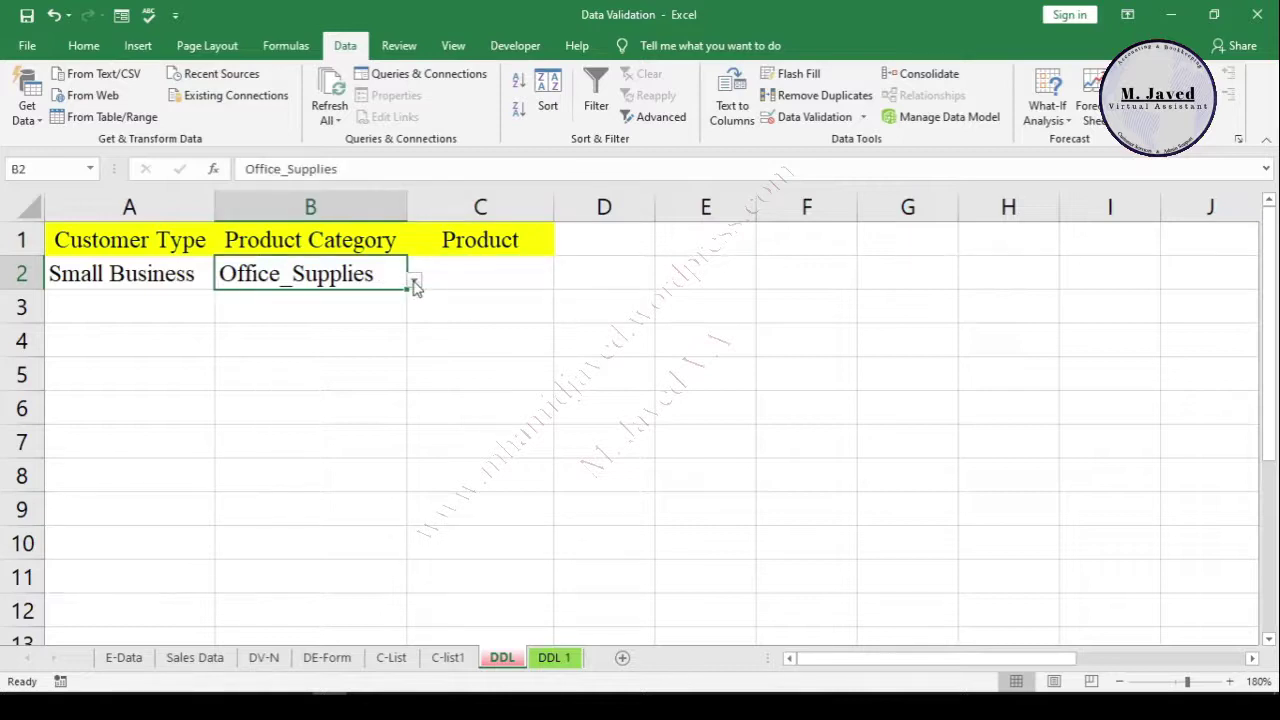
left_click(412, 281)
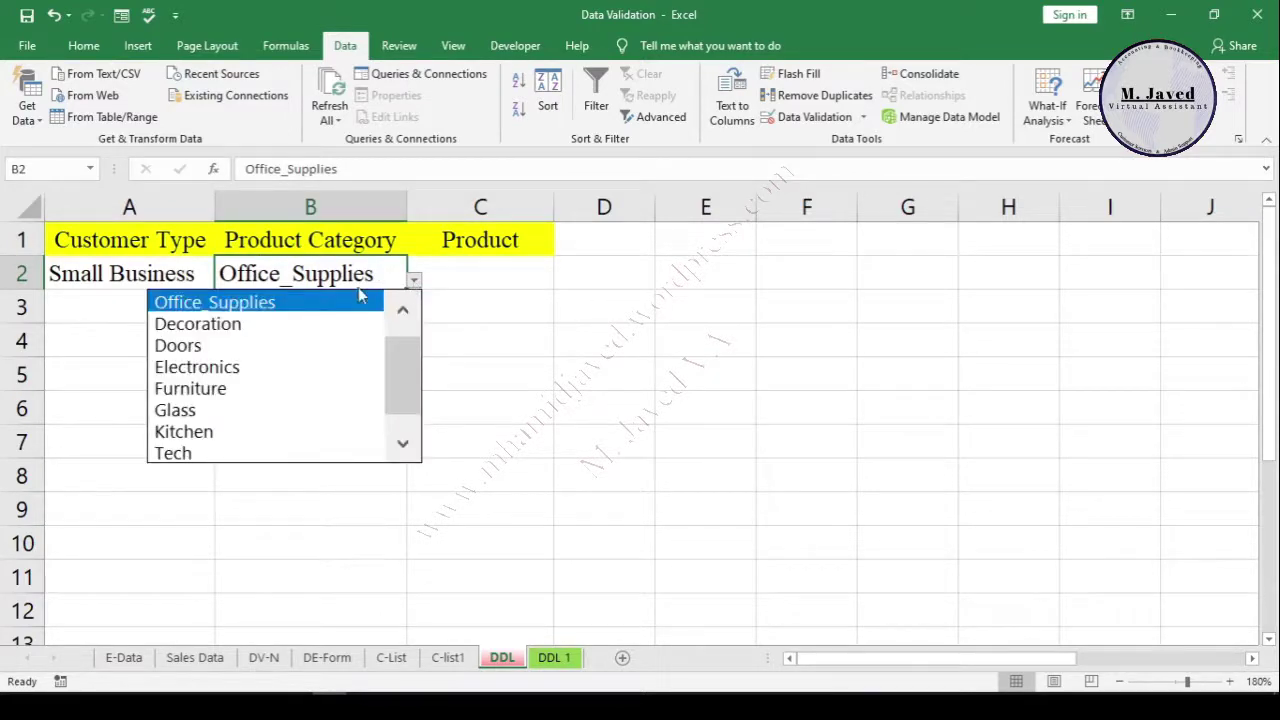
left_click(316, 326)
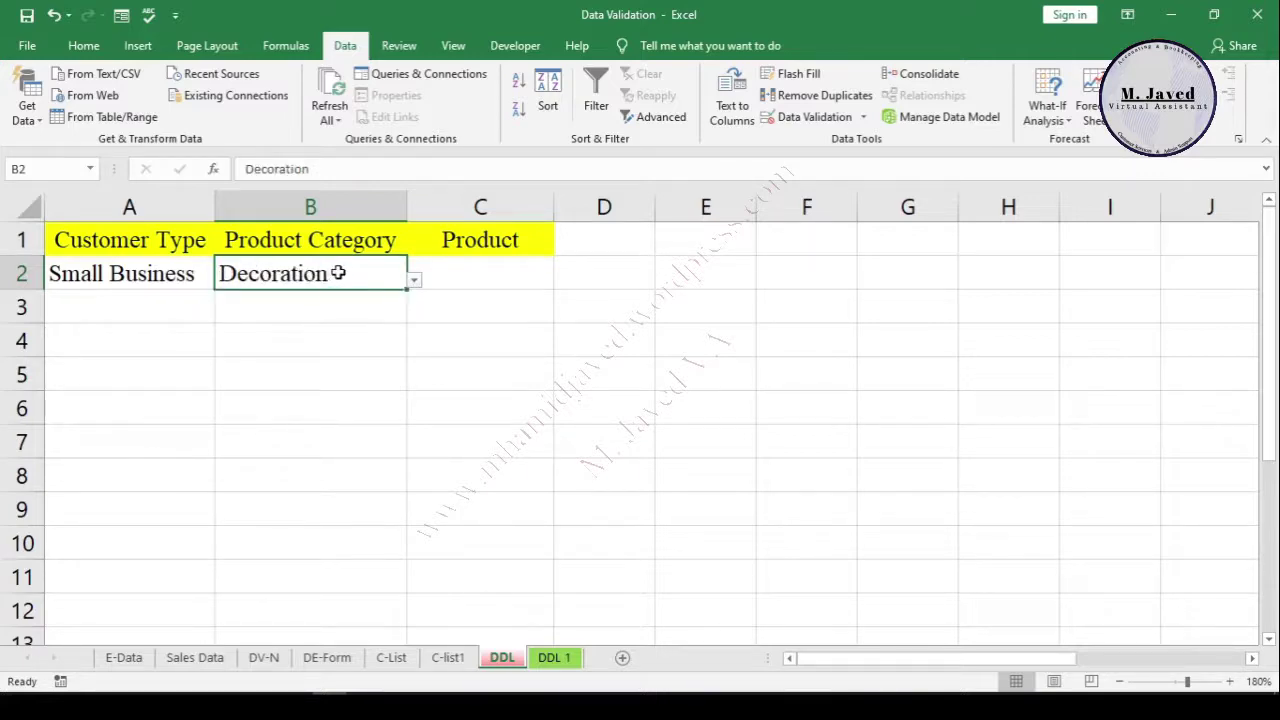
Step: Examine the Decoration products on the DDL 1 sheet, then return to product cell C2 on the DDL sheet
left_click(554, 660)
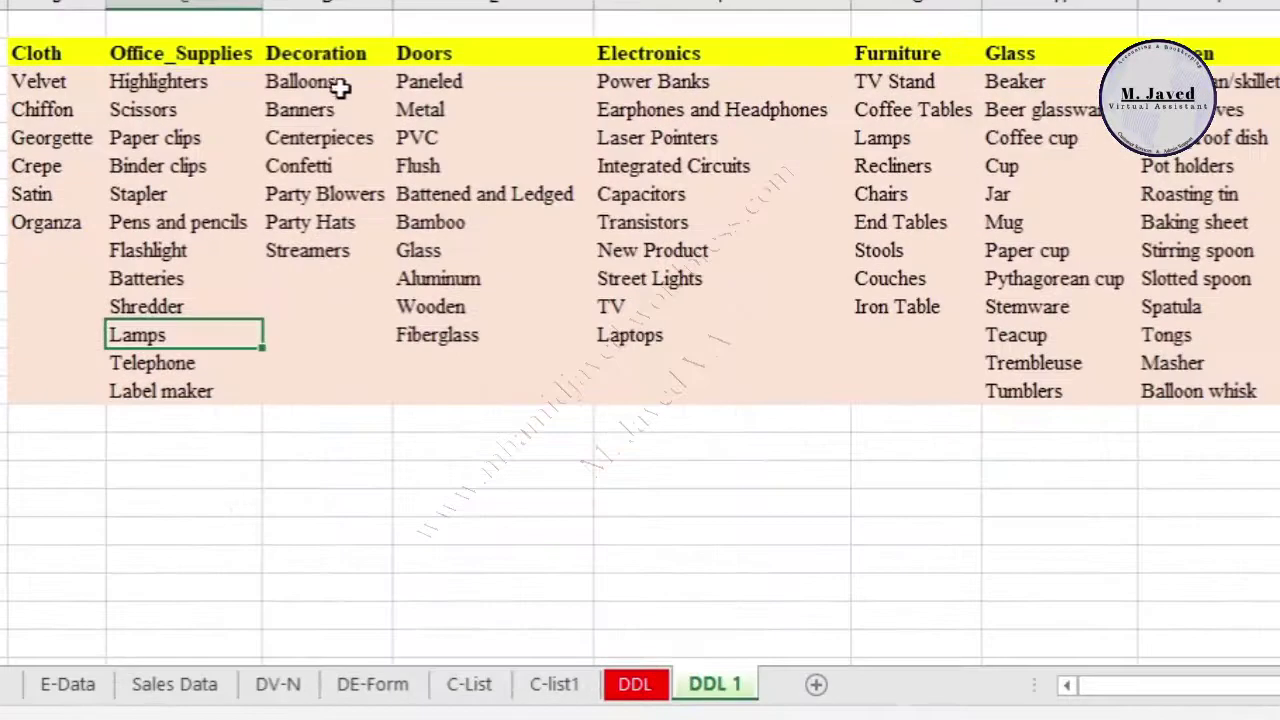
left_click_drag(302, 258, 302, 368)
left_click(340, 300)
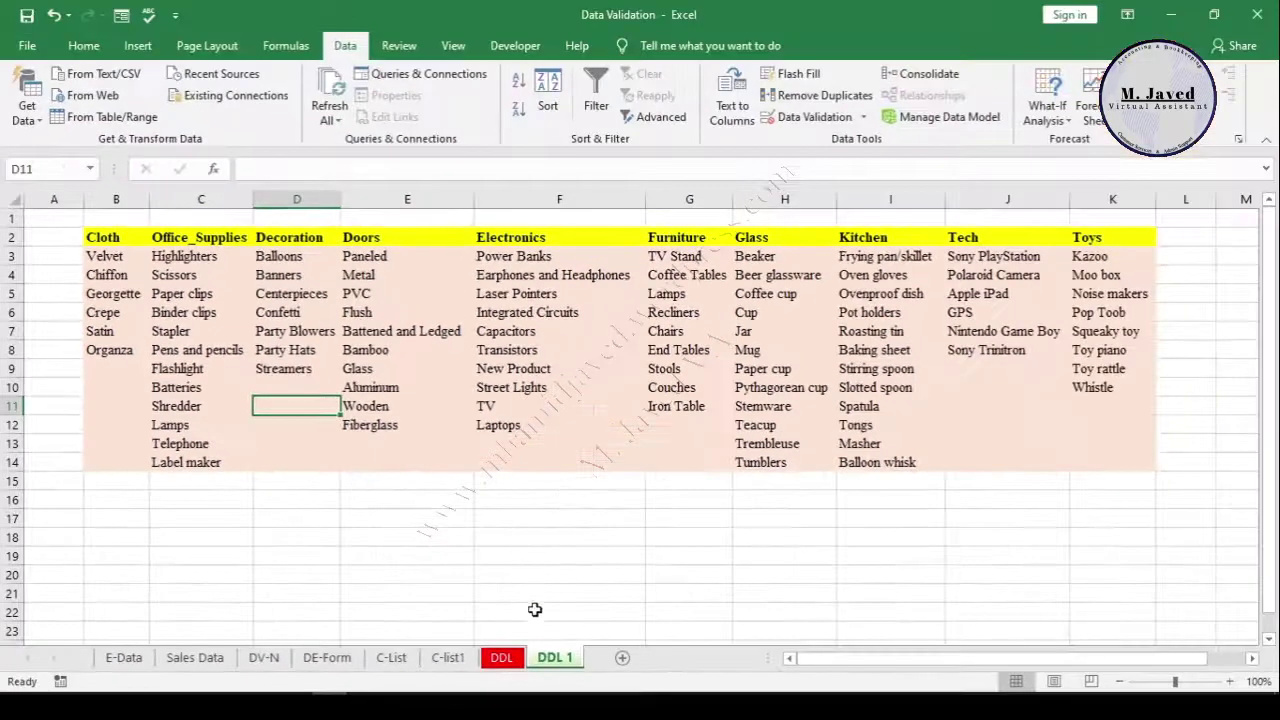
left_click(501, 657)
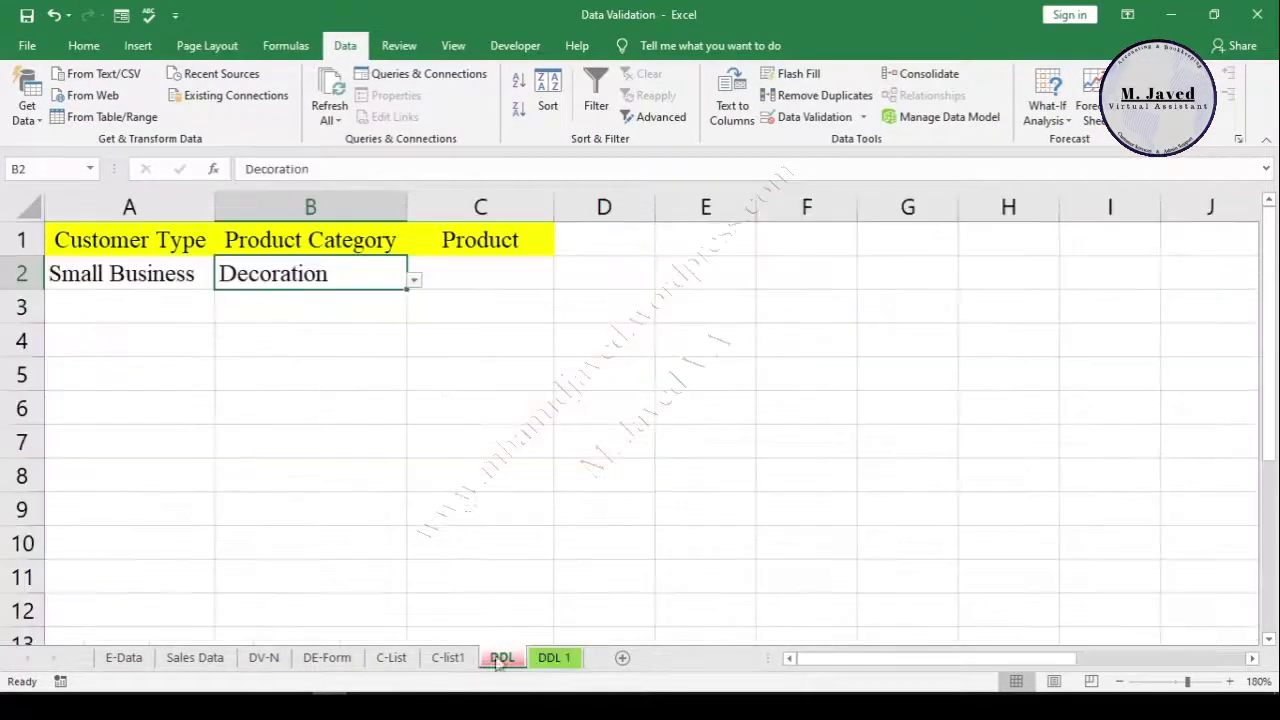
left_click(480, 322)
left_click(481, 264)
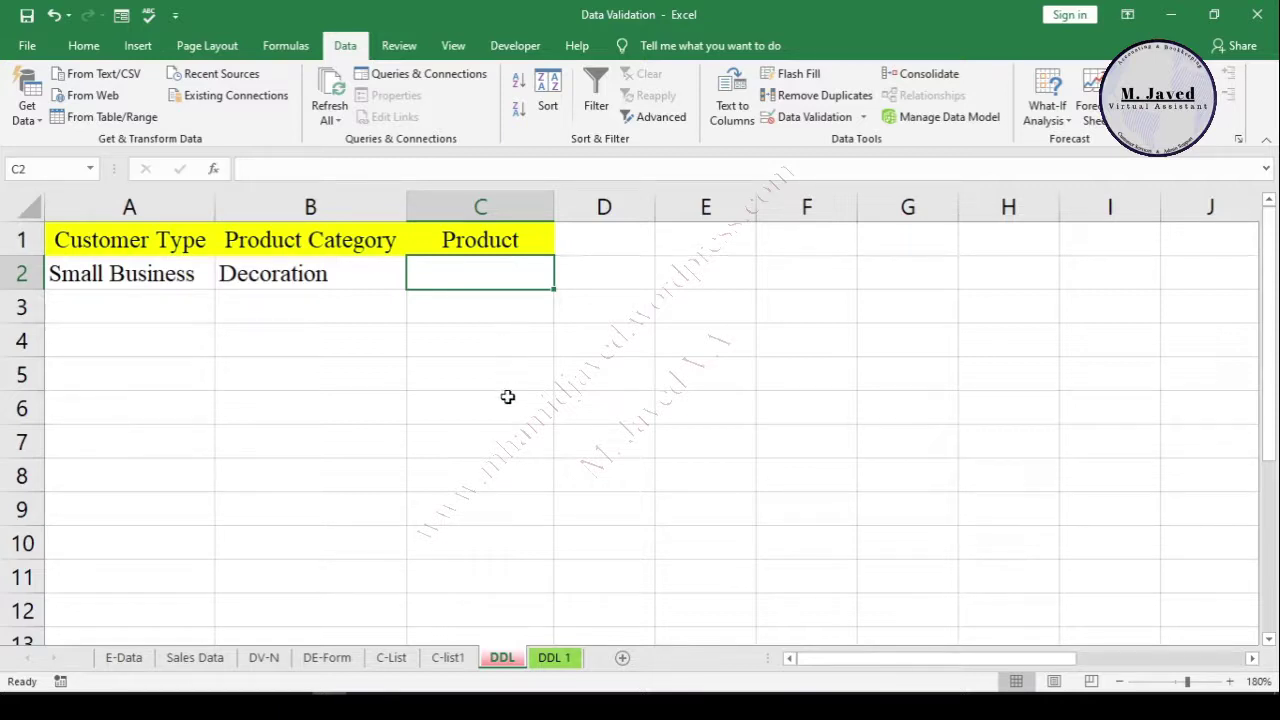
Step: Create named ranges from the whole category table B2:K14 on DDL 1, taking names from the top row only
left_click(556, 657)
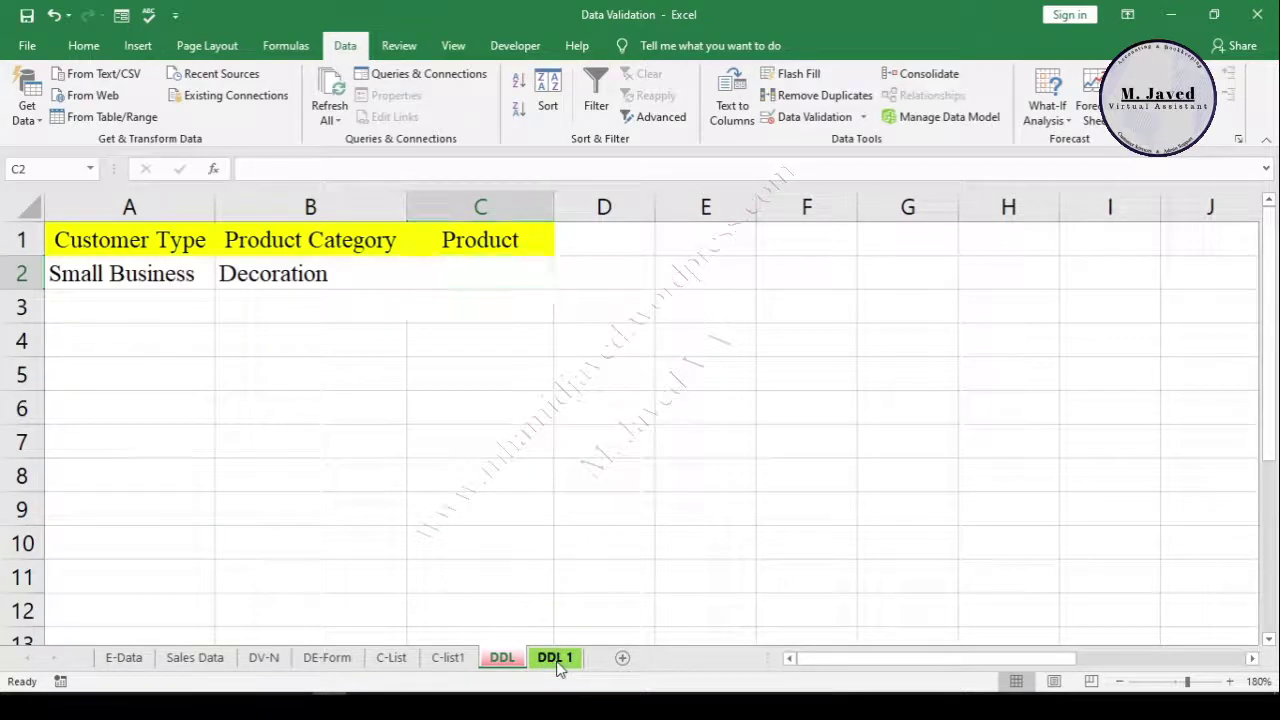
left_click_drag(108, 240, 1100, 461)
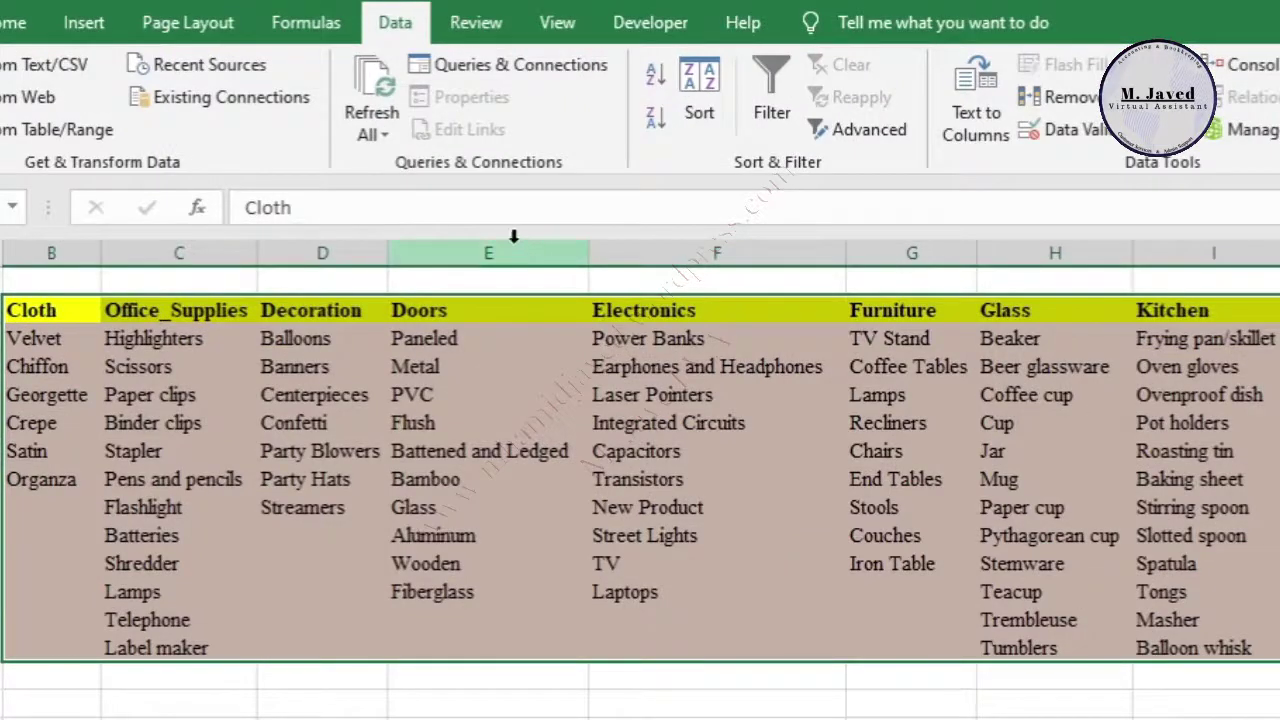
left_click(305, 23)
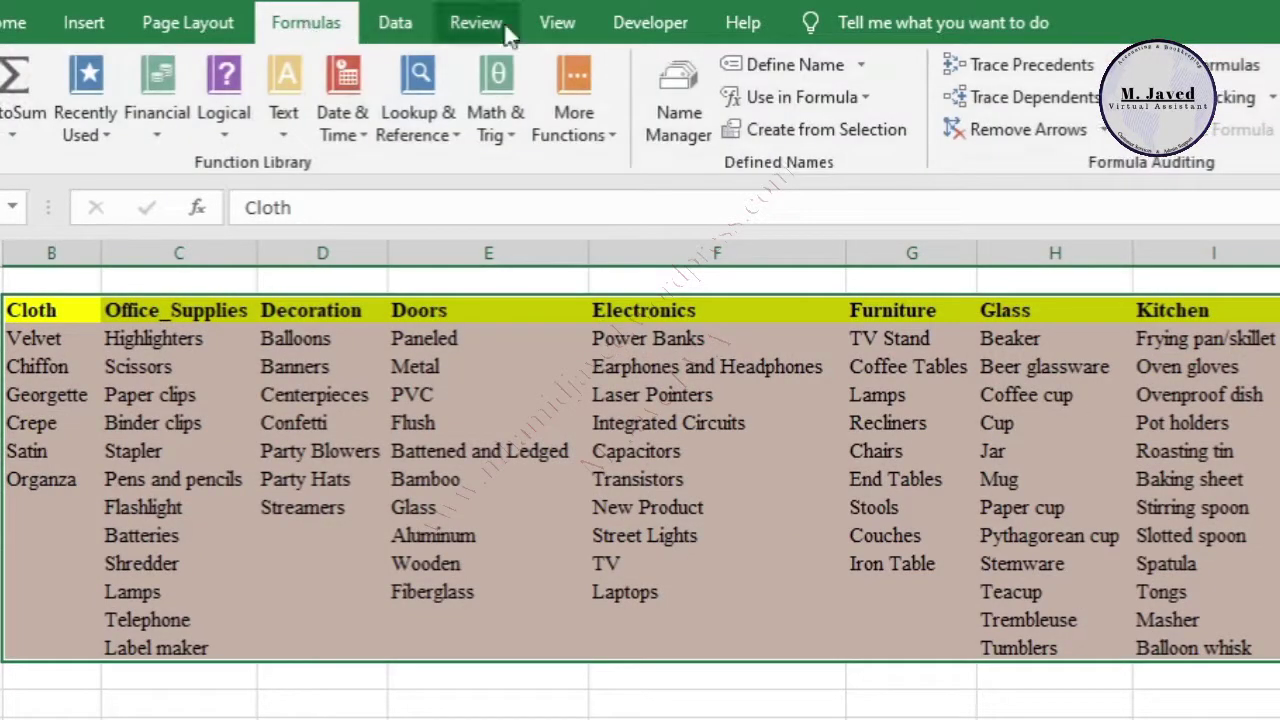
left_click(816, 138)
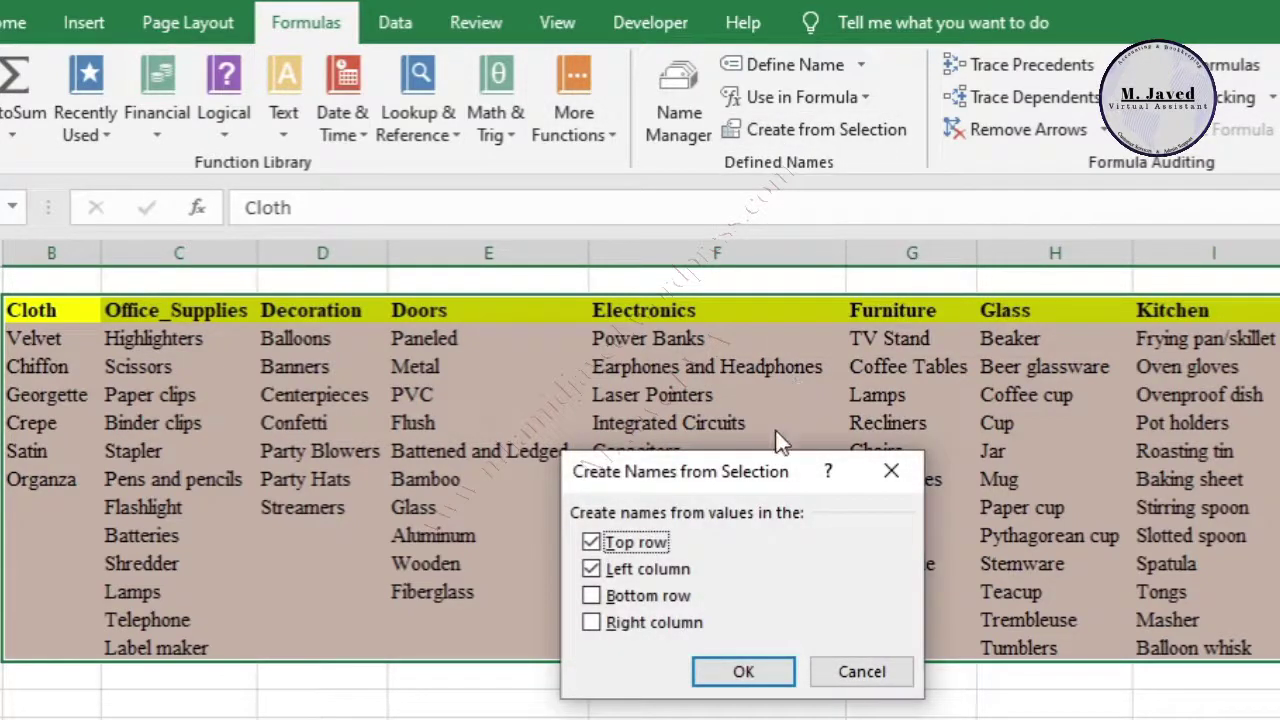
left_click_drag(771, 478, 768, 440)
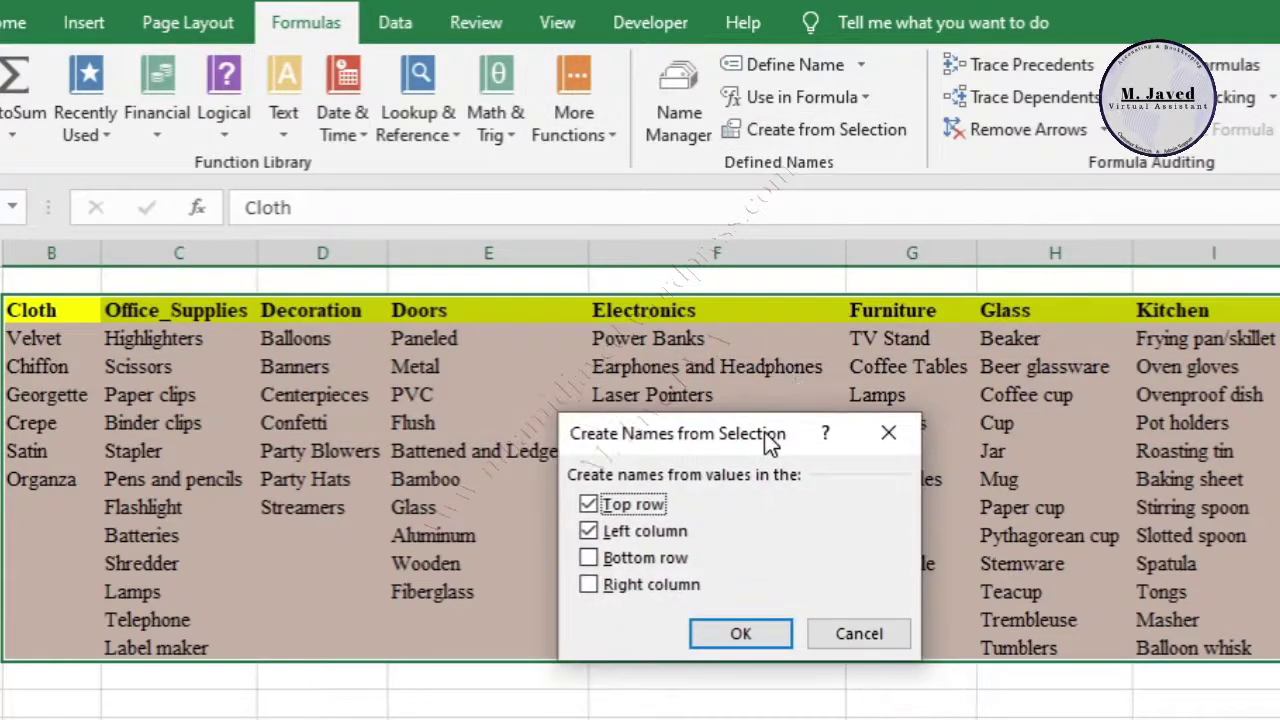
left_click(663, 534)
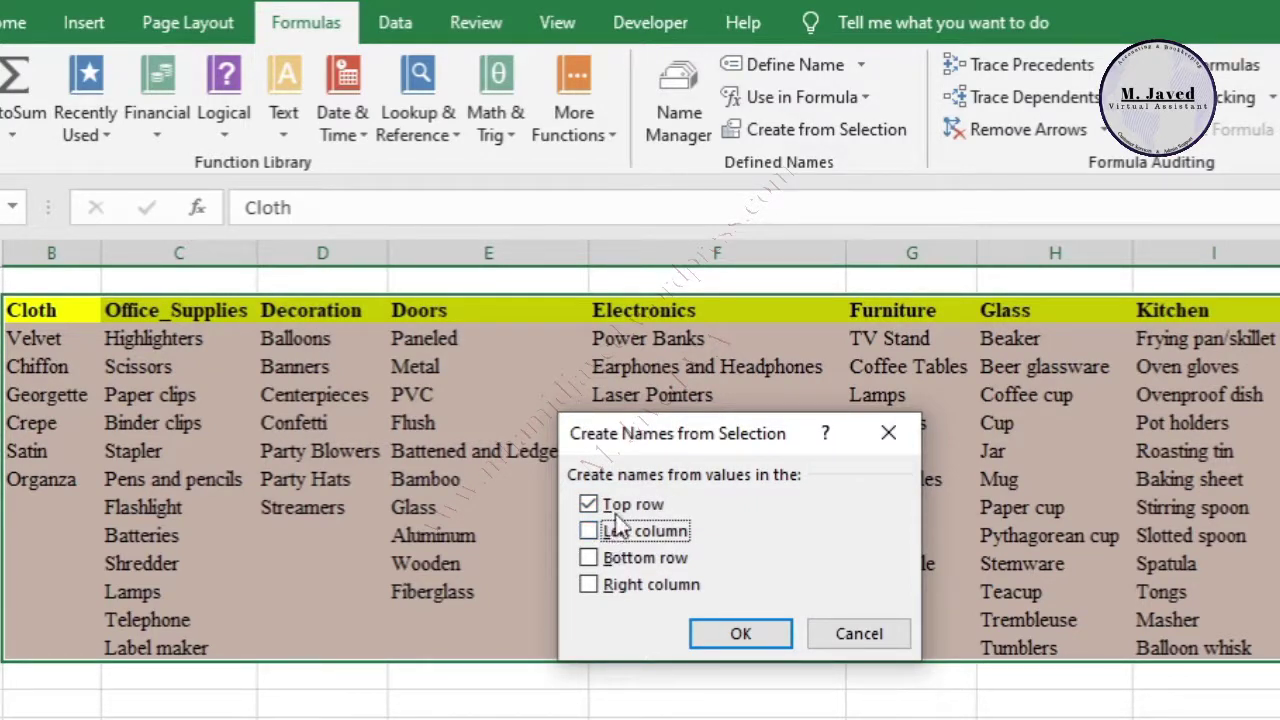
left_click_drag(725, 437, 728, 410)
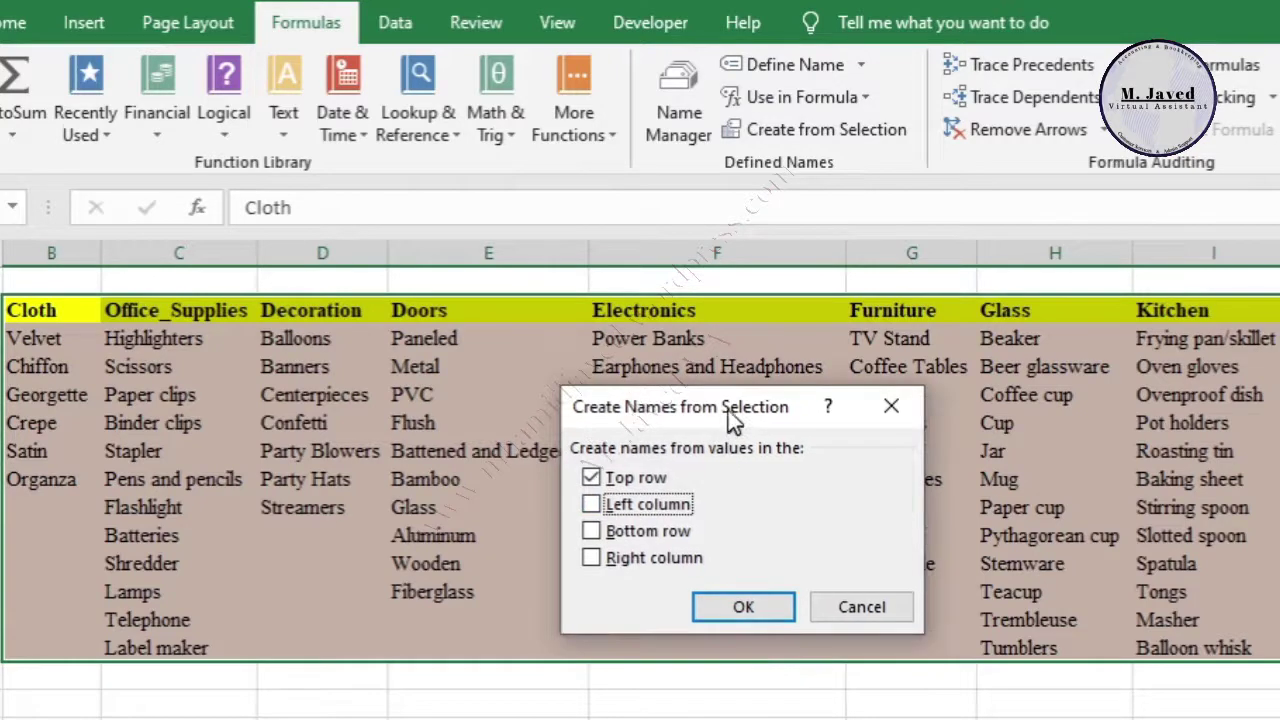
left_click(756, 608)
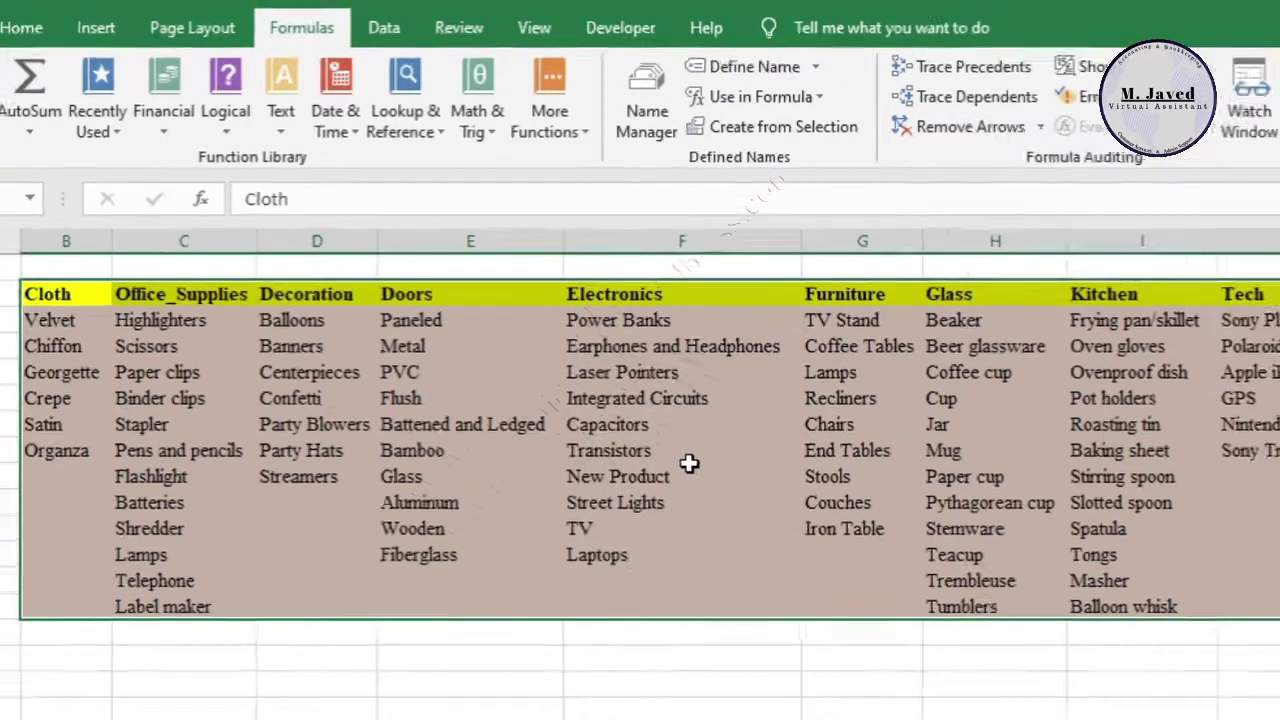
left_click(707, 451)
Step: Compare the Cloth and Office_Supplies headers with the product items listed beneath each of them
left_click(112, 238)
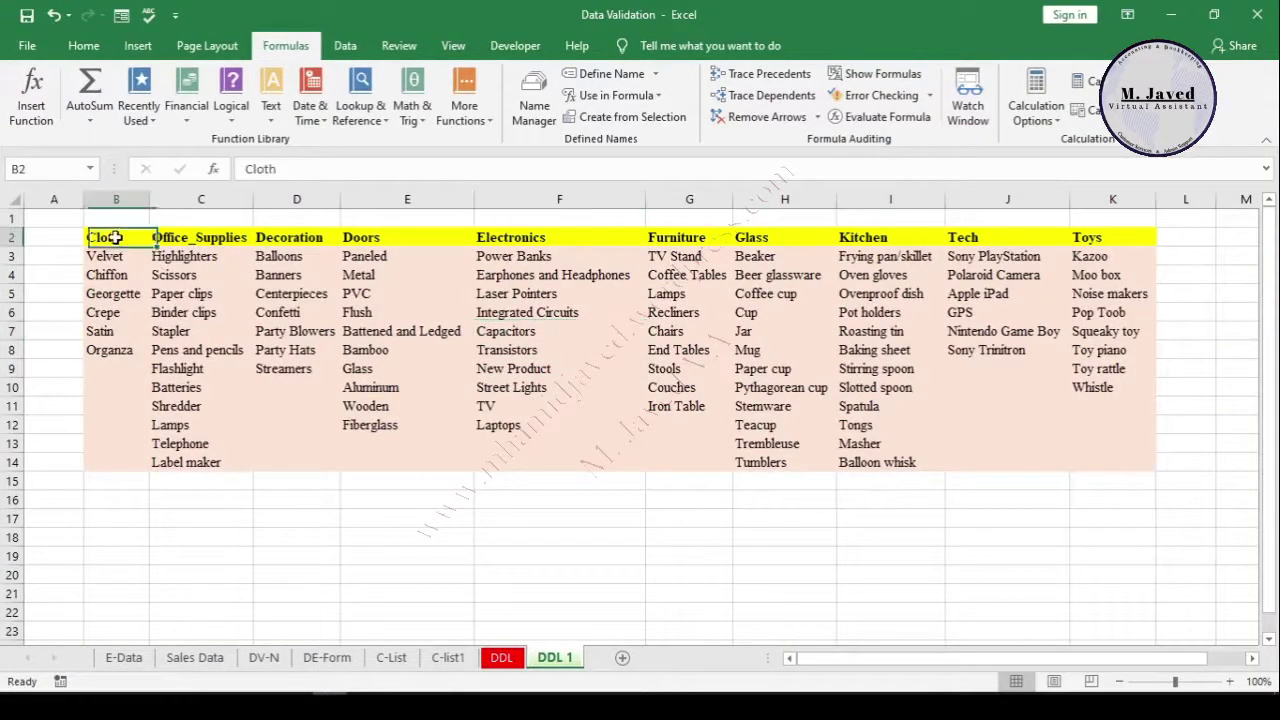
left_click_drag(118, 254, 132, 349)
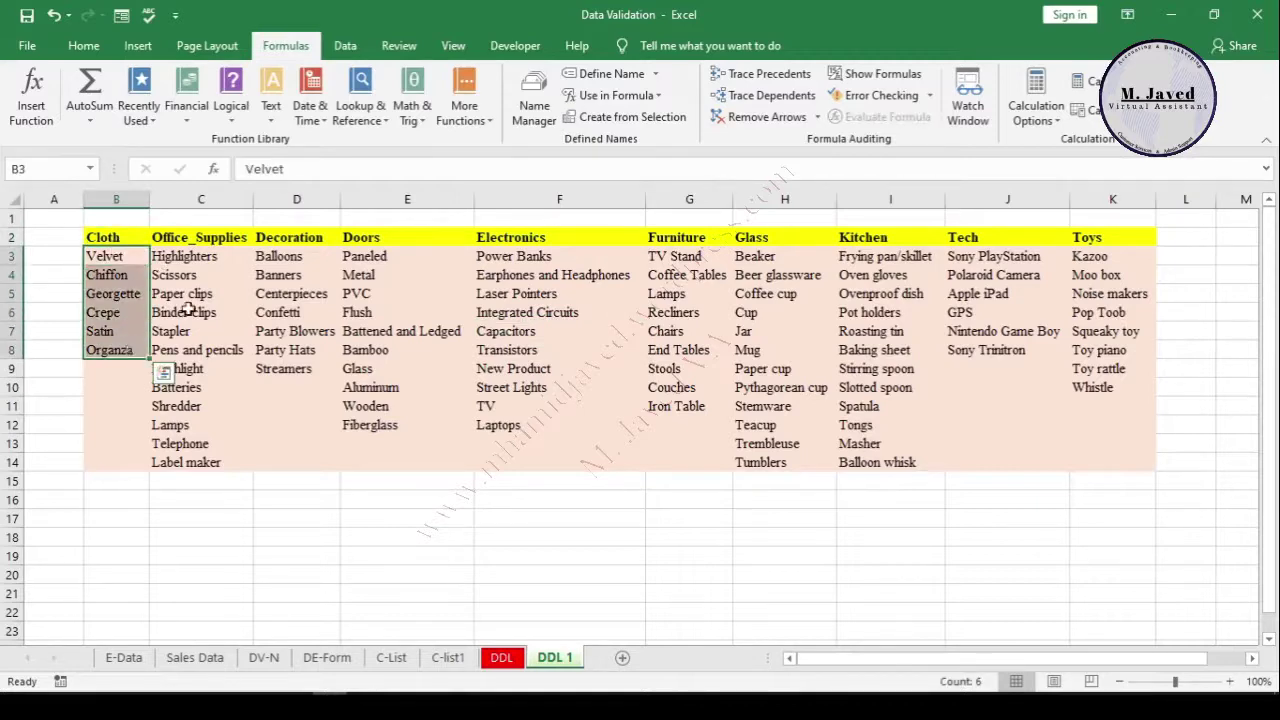
left_click(205, 238)
left_click_drag(224, 257, 222, 463)
left_click(176, 387)
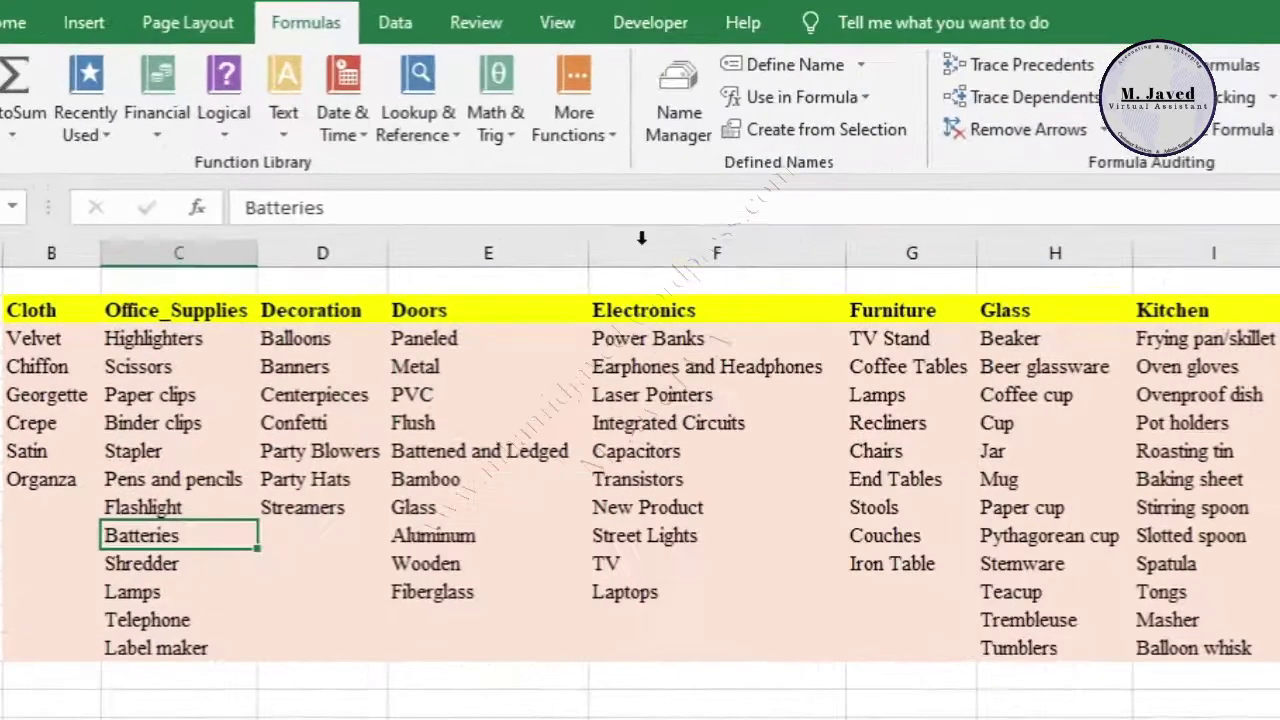
Step: Review the category named ranges and the cells they refer to in the Name Manager, then close it
left_click(622, 120)
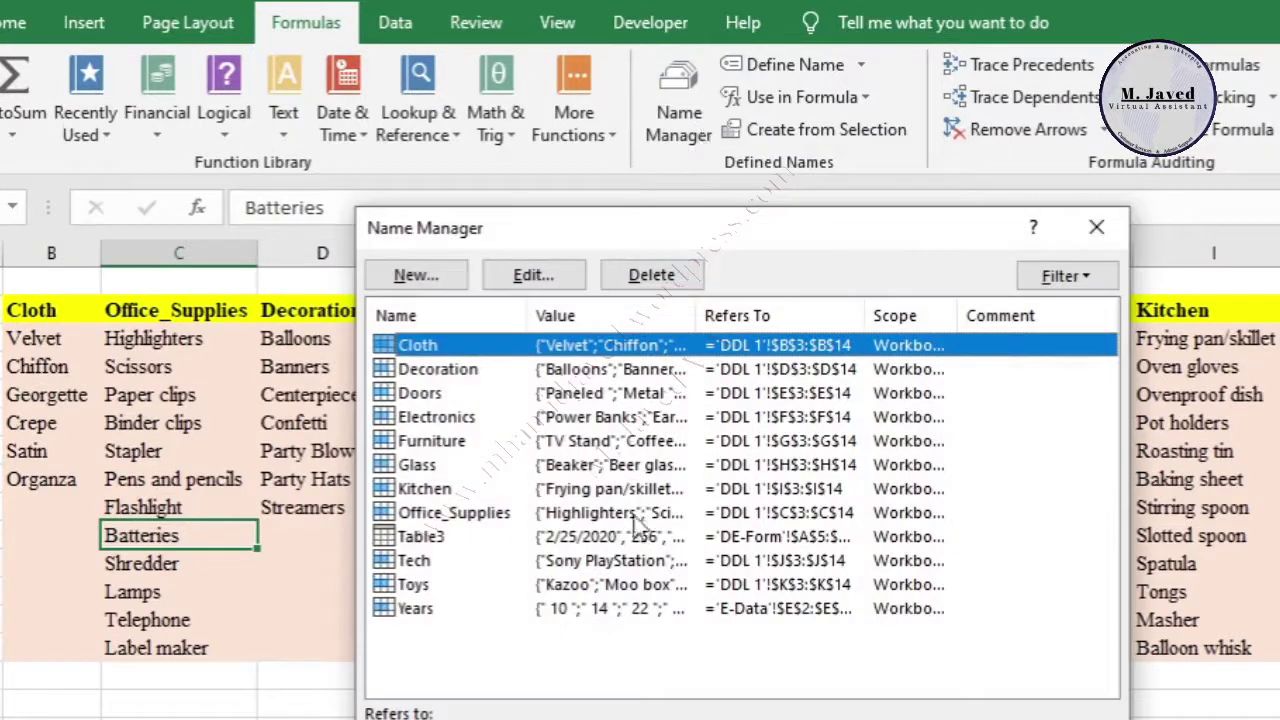
left_click(1096, 229)
left_click(1030, 508)
left_click(948, 478)
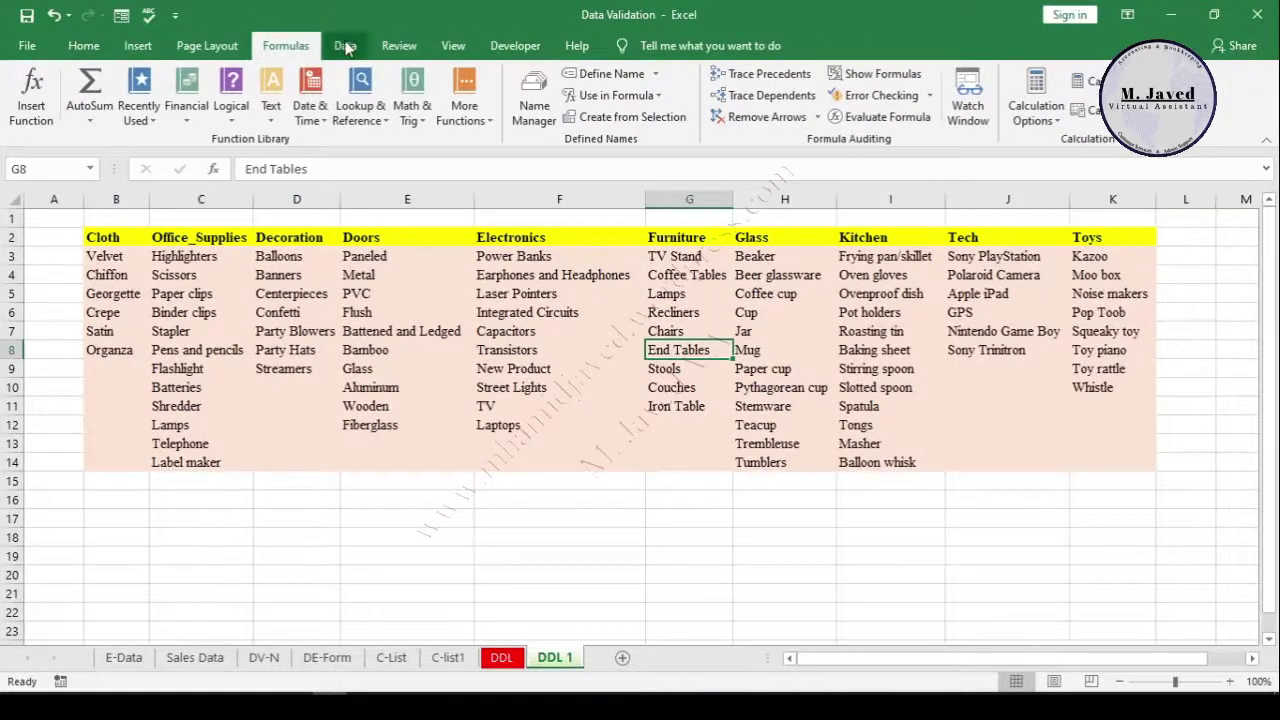
Step: Start a data validation rule for the entire Product column C on the DDL sheet, allowing a List
left_click(501, 657)
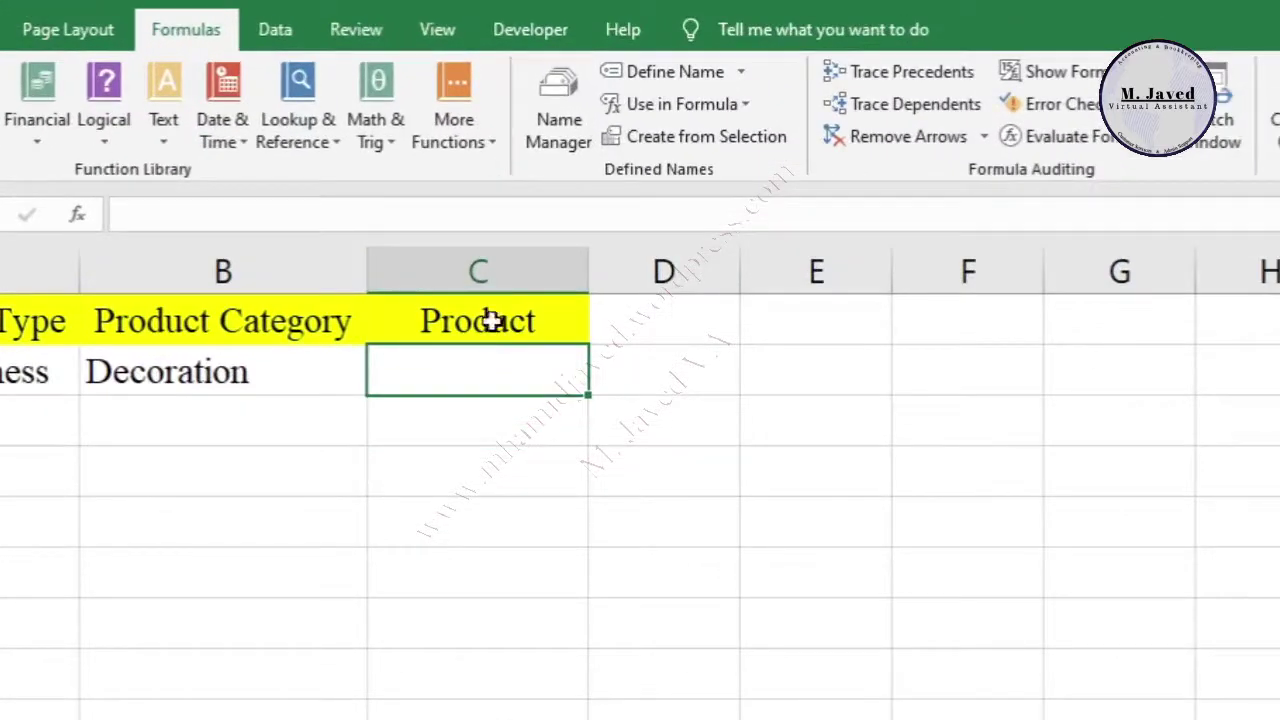
left_click(495, 204)
left_click(501, 269)
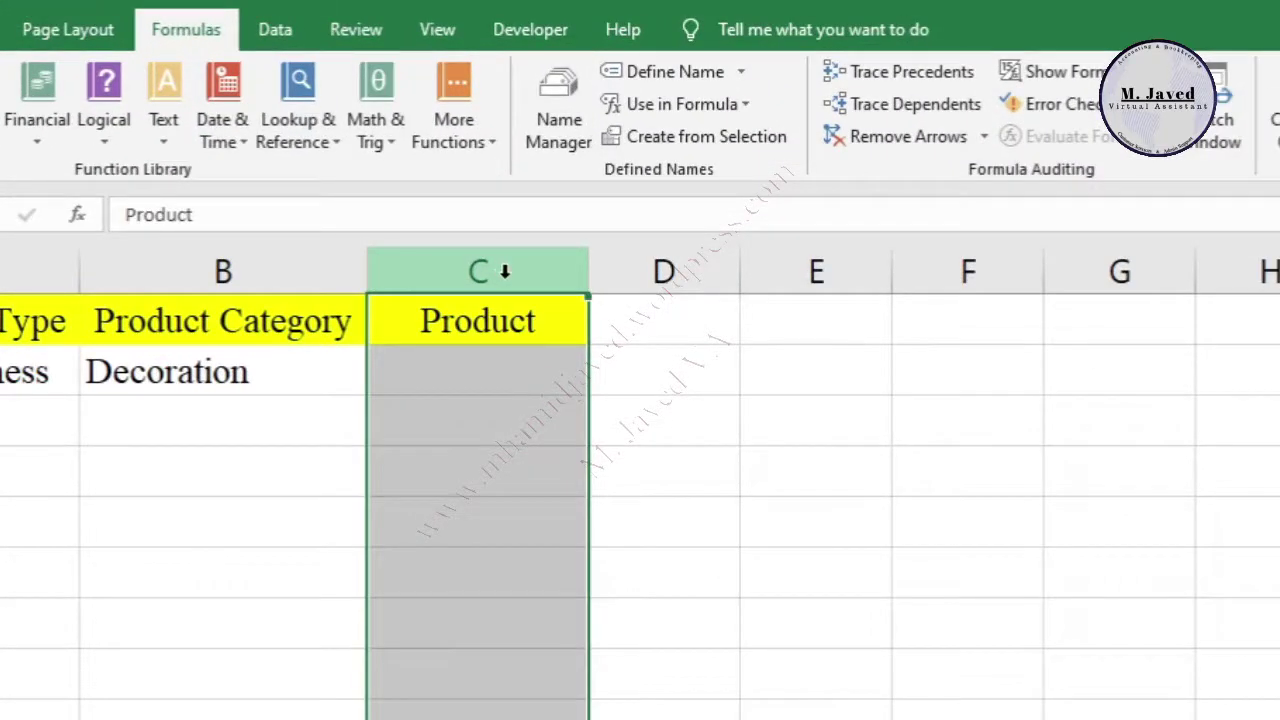
left_click(286, 40)
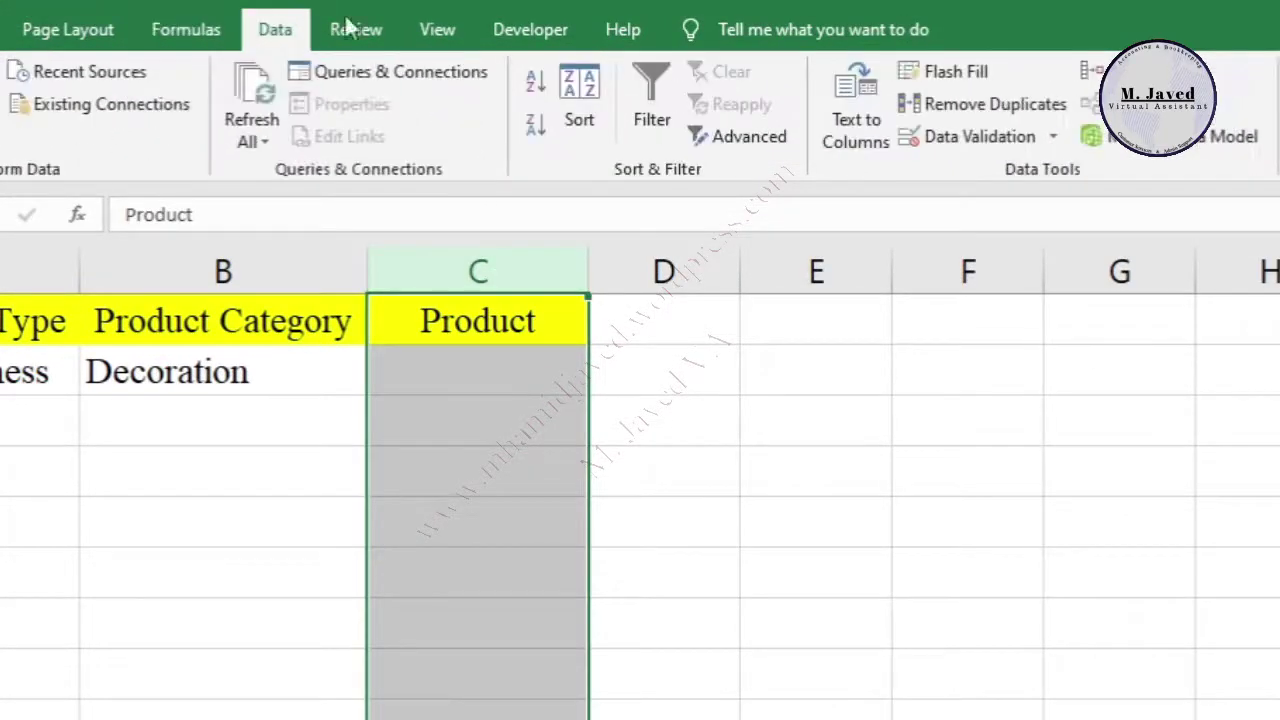
left_click(962, 142)
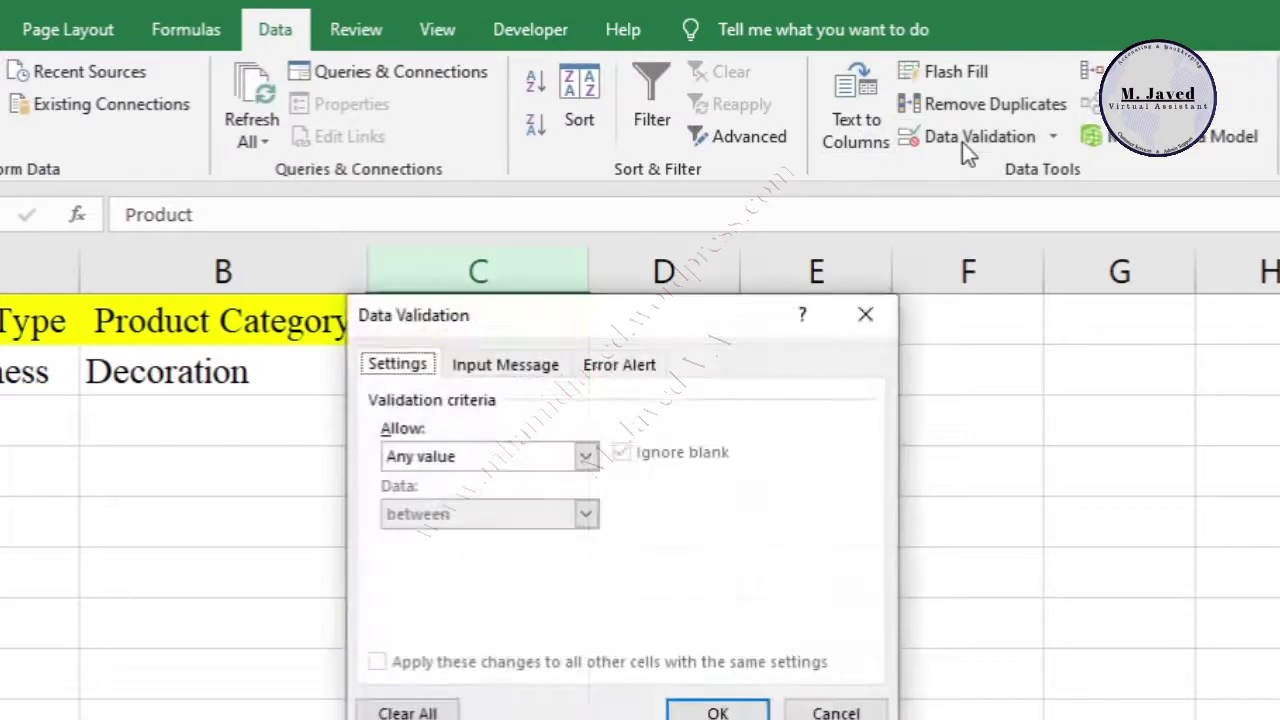
left_click_drag(702, 329, 977, 288)
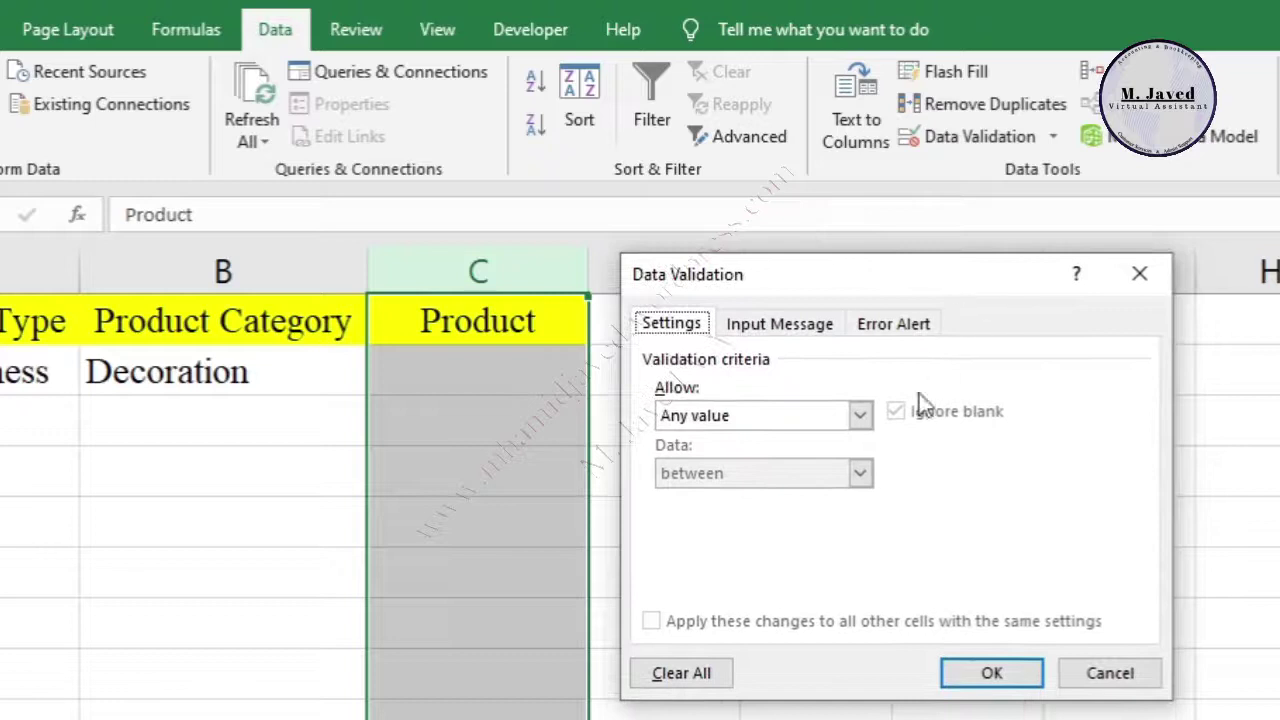
left_click(858, 416)
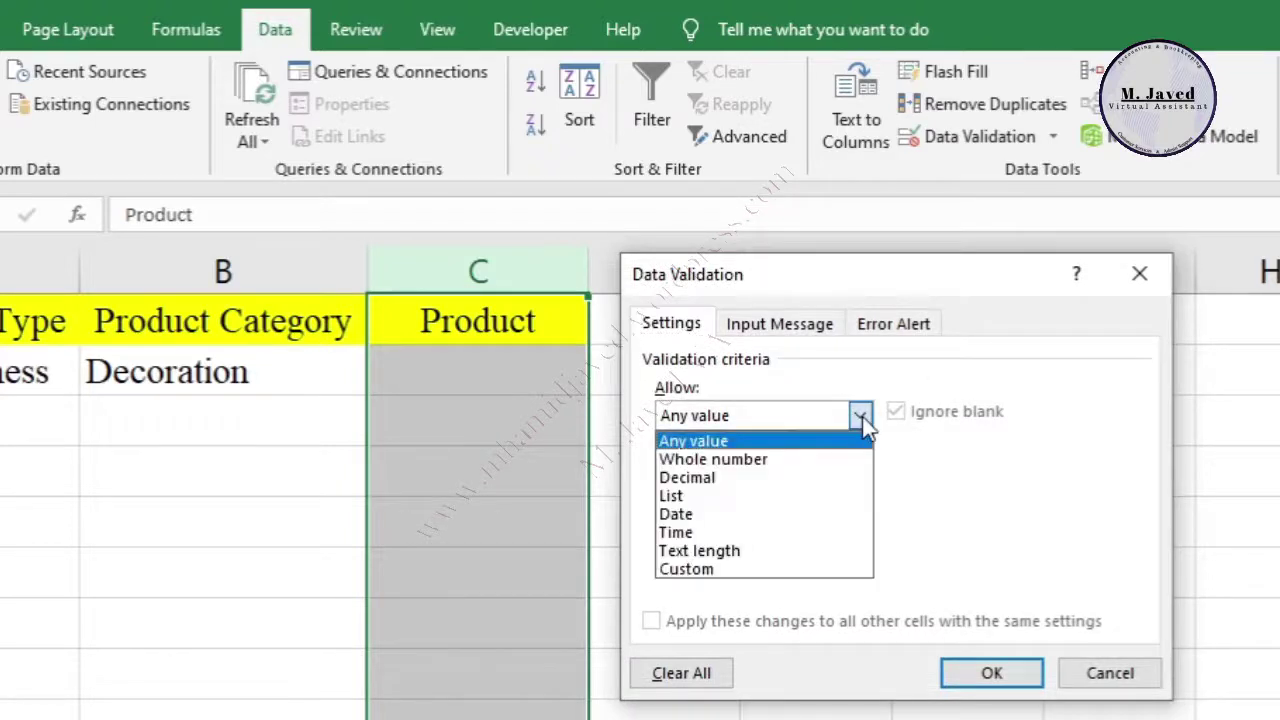
left_click(747, 497)
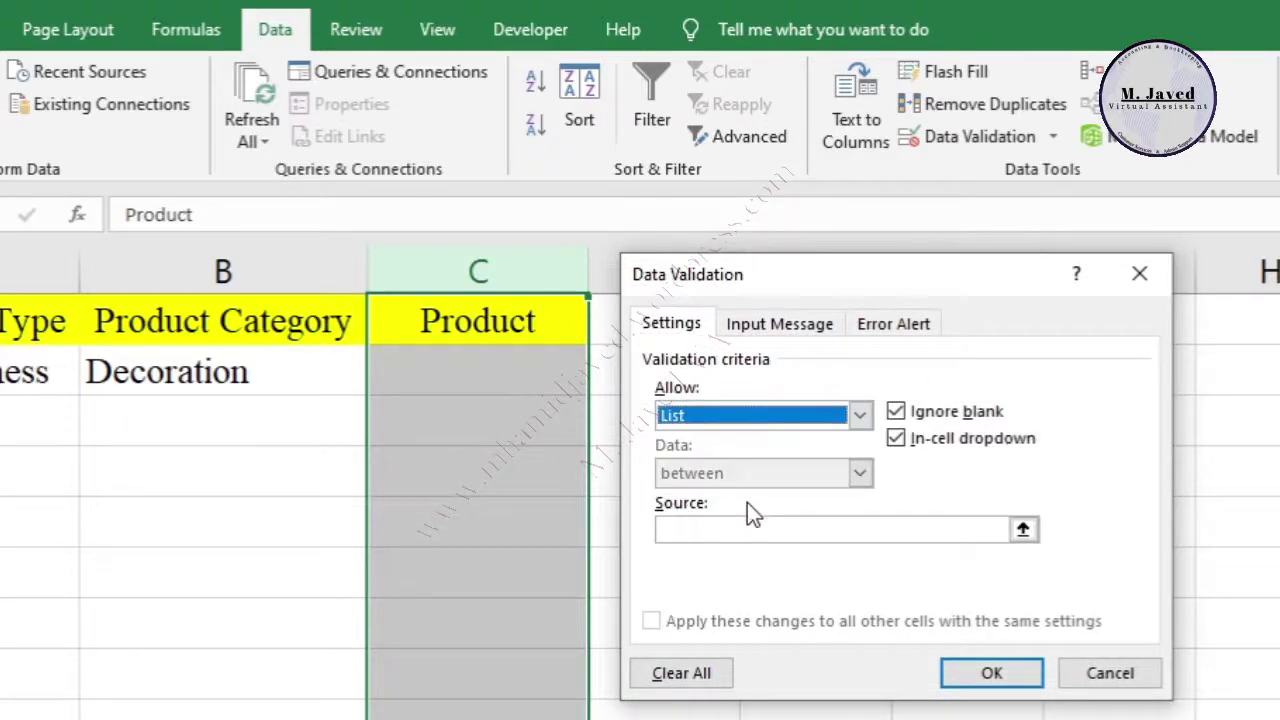
Step: Set the Product column's list source to =indirect(B1) and apply the validation rule despite the source error
left_click(767, 530)
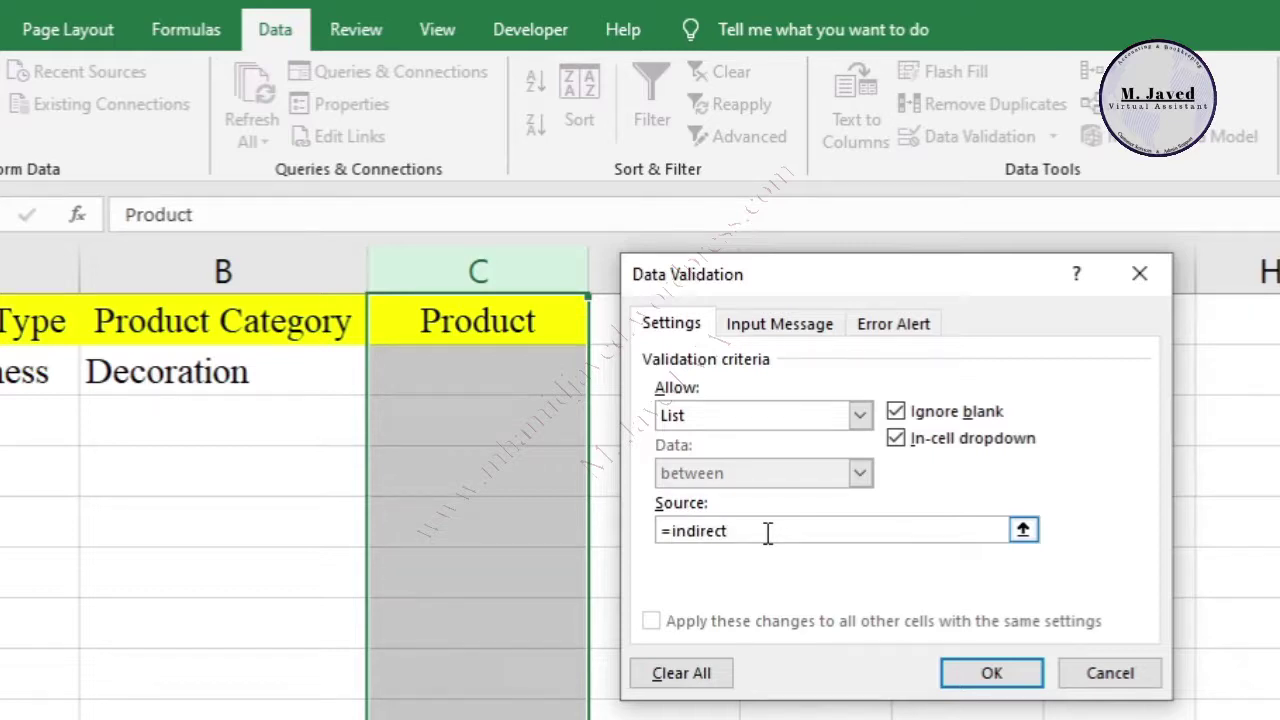
type("(")
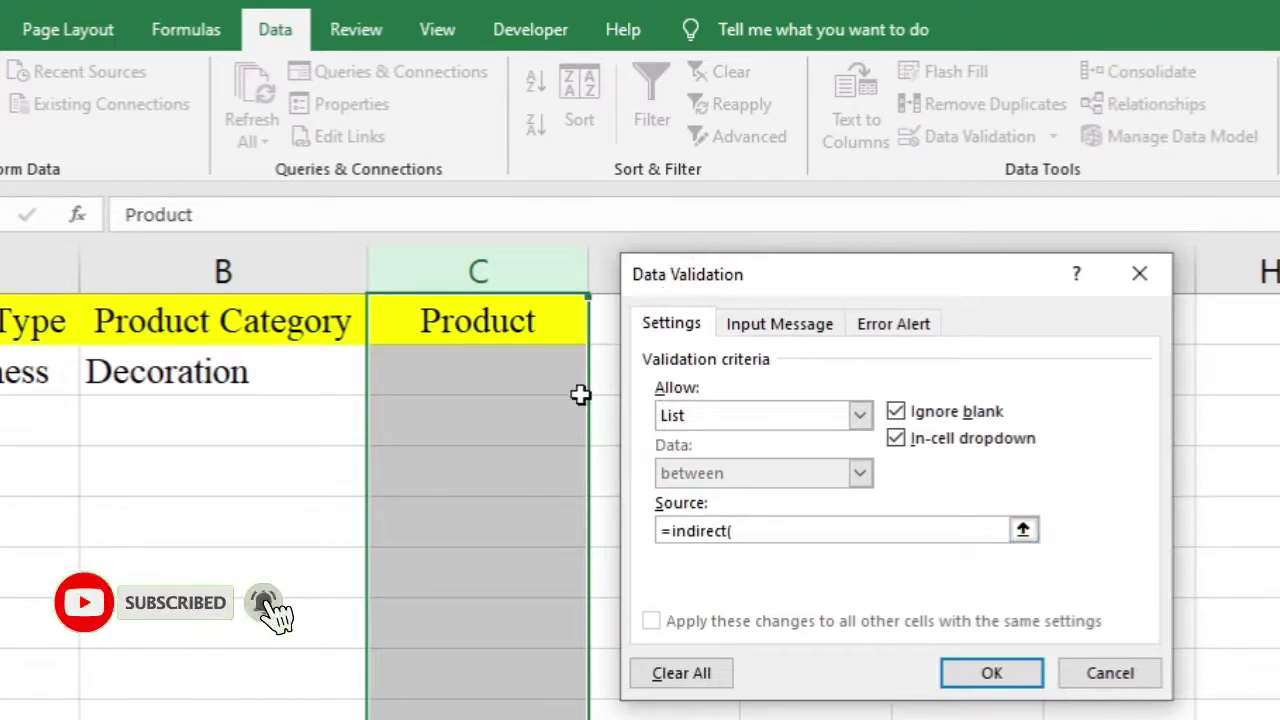
left_click(302, 330)
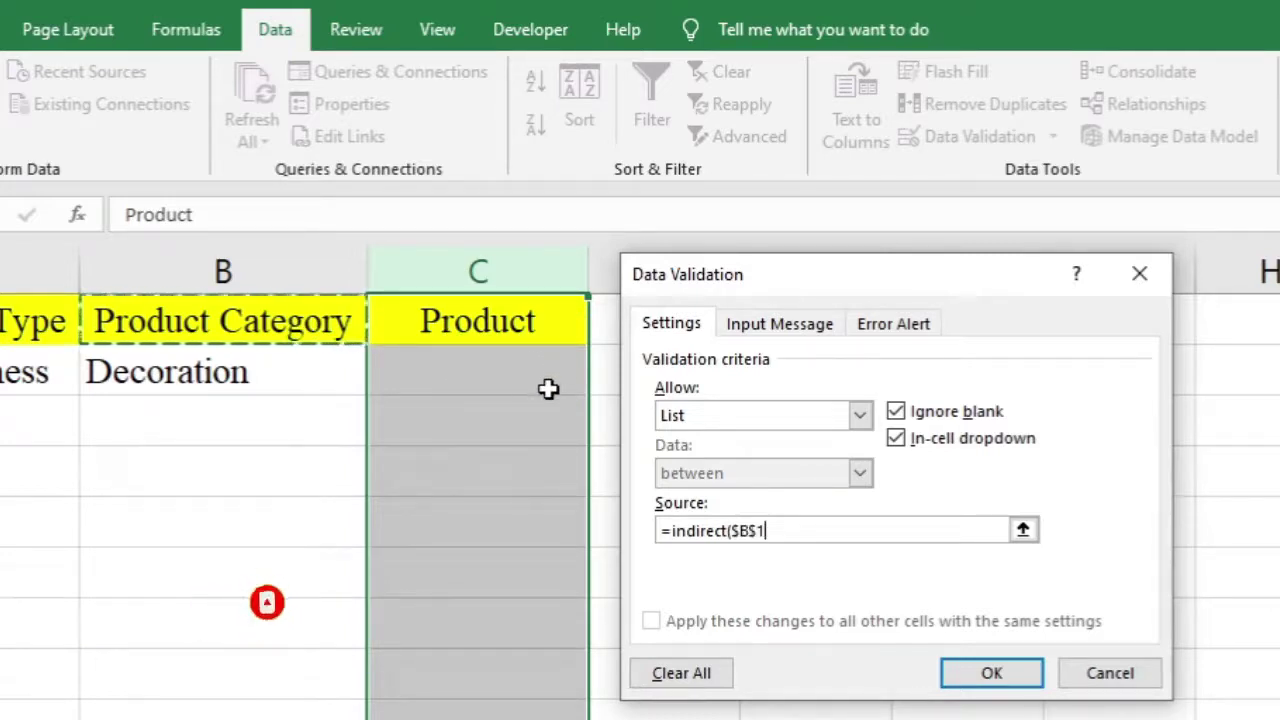
left_click(883, 530)
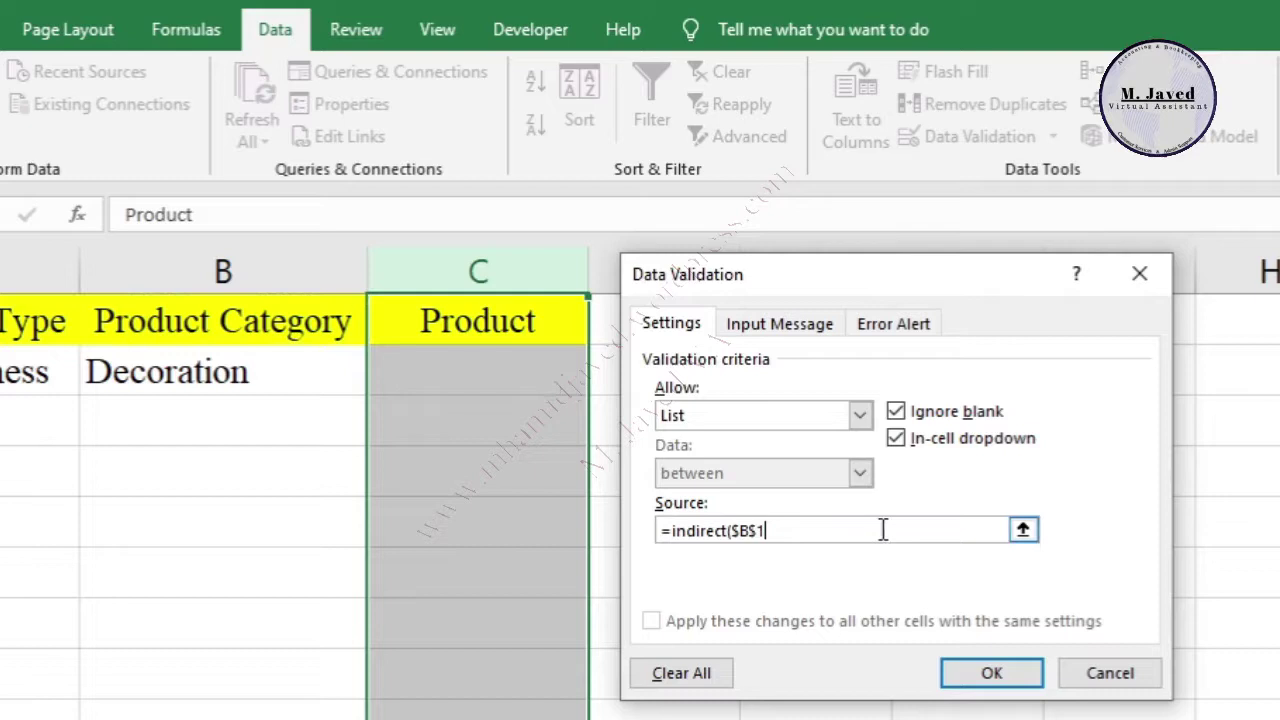
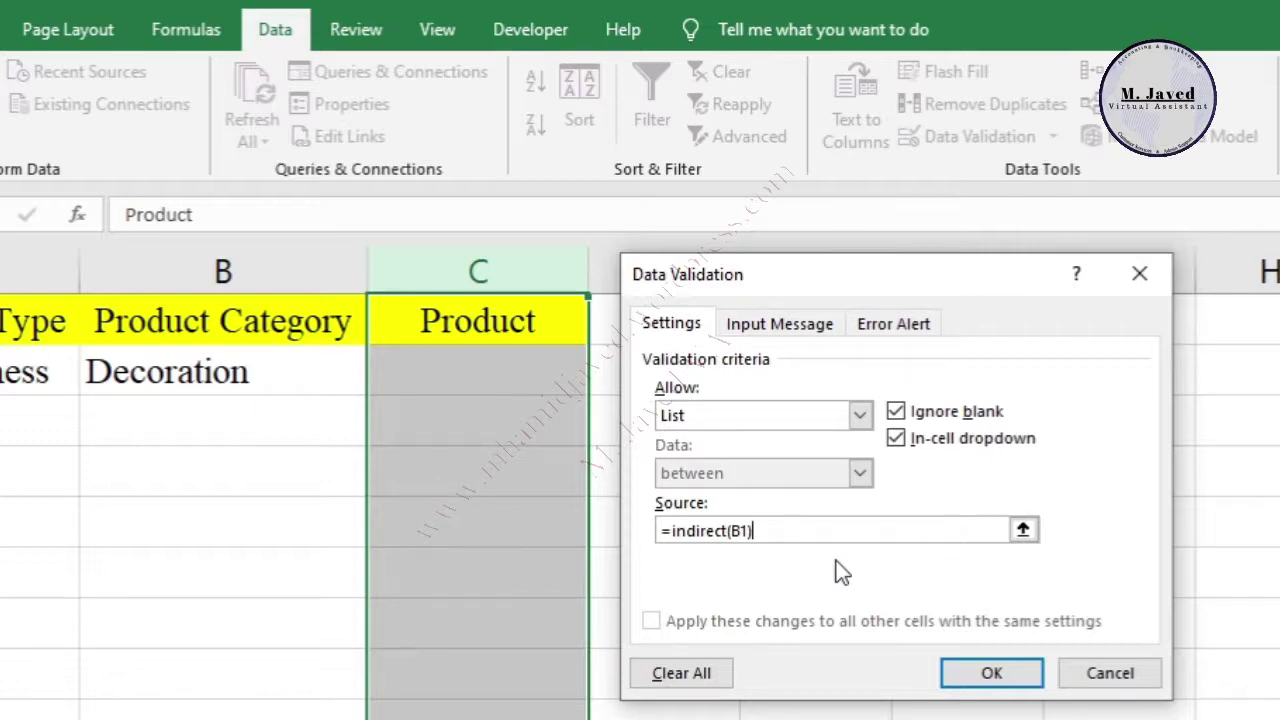
left_click(978, 678)
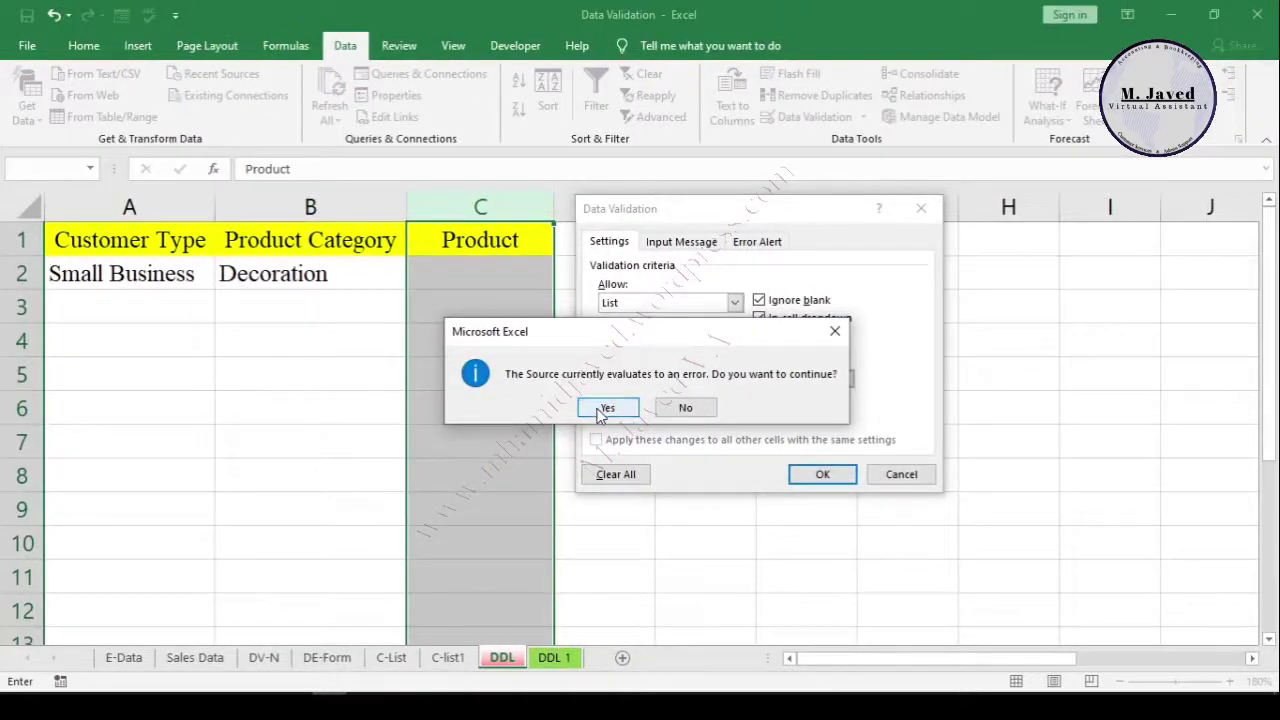
left_click(603, 408)
Step: Check several cells in the Product column, including C2, for a dropdown list
left_click(530, 352)
left_click(509, 538)
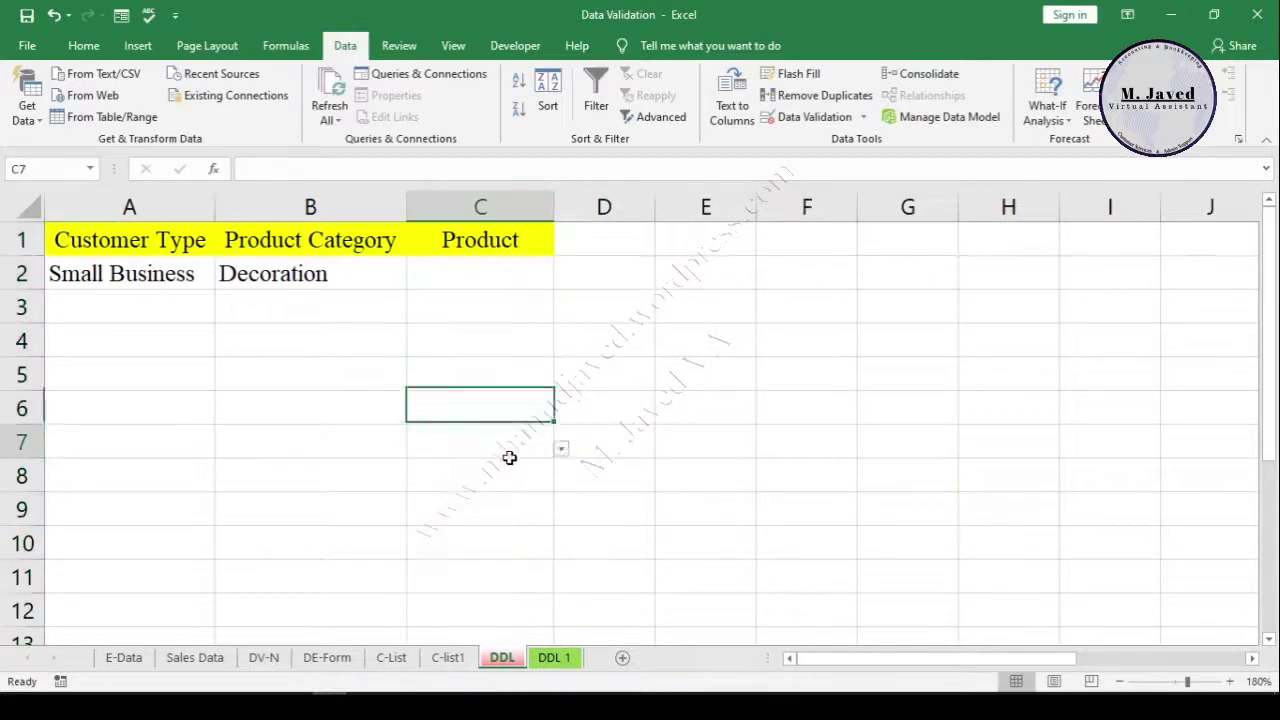
left_click(504, 474)
left_click(500, 346)
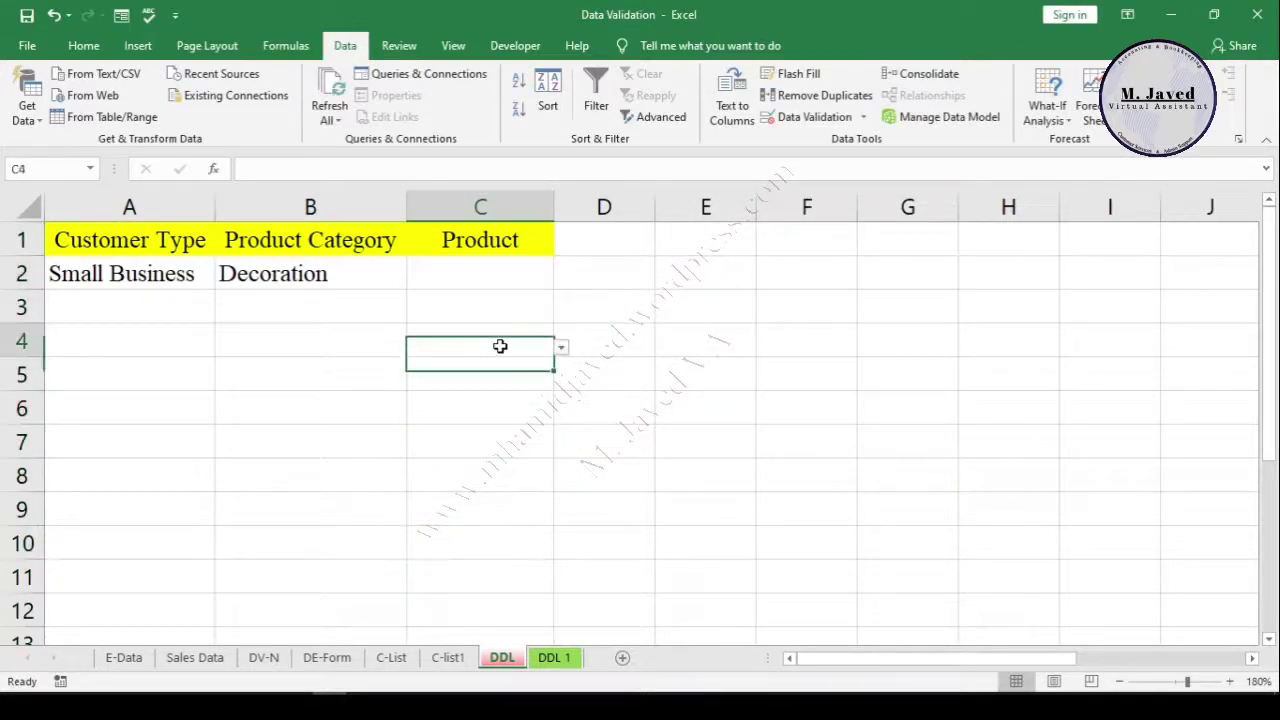
left_click(500, 274)
left_click(523, 431)
left_click(496, 275)
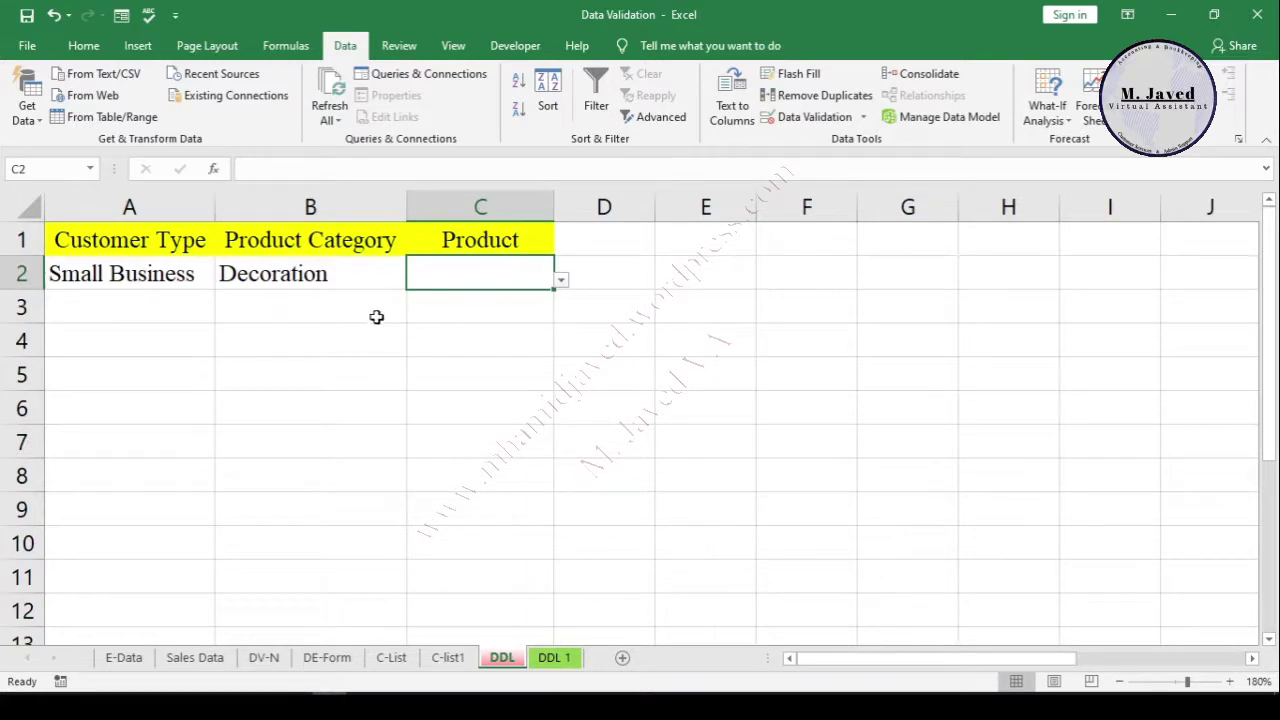
Step: Check the category in B2 against the items under the Decoration header on DDL 1, then return to DDL
left_click(368, 280)
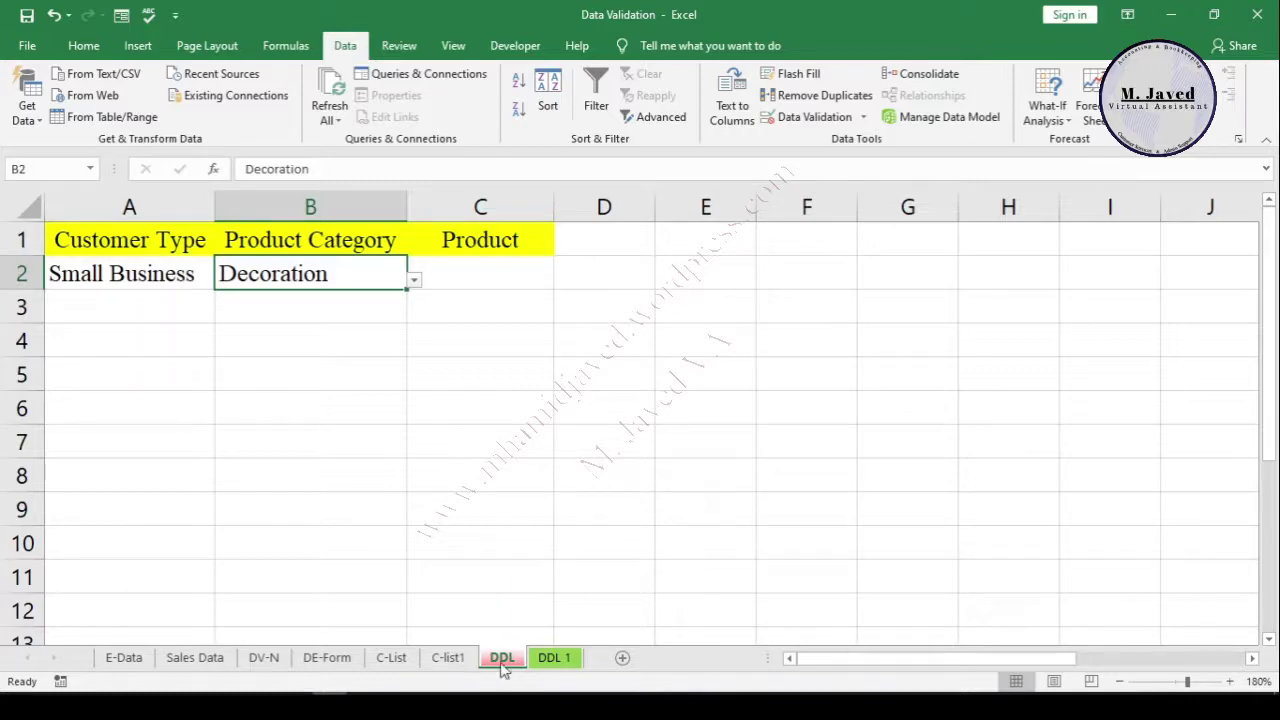
left_click(502, 660)
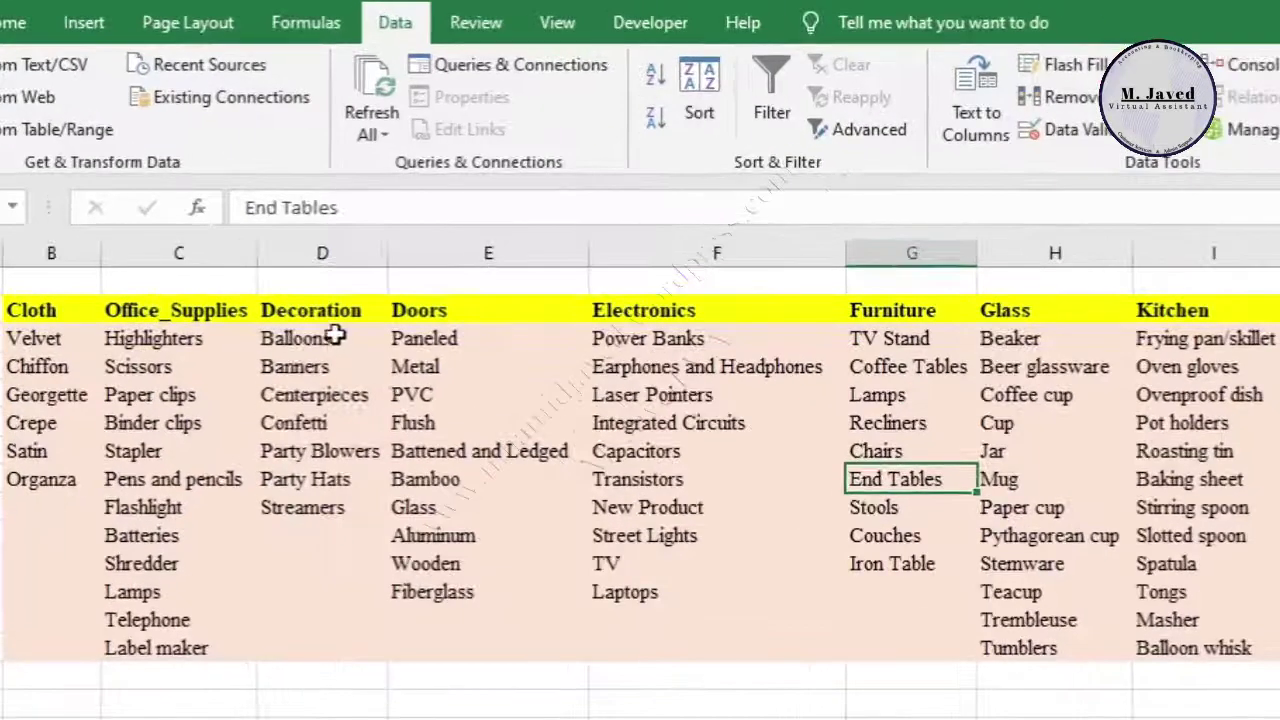
left_click_drag(335, 338, 329, 507)
left_click(324, 540)
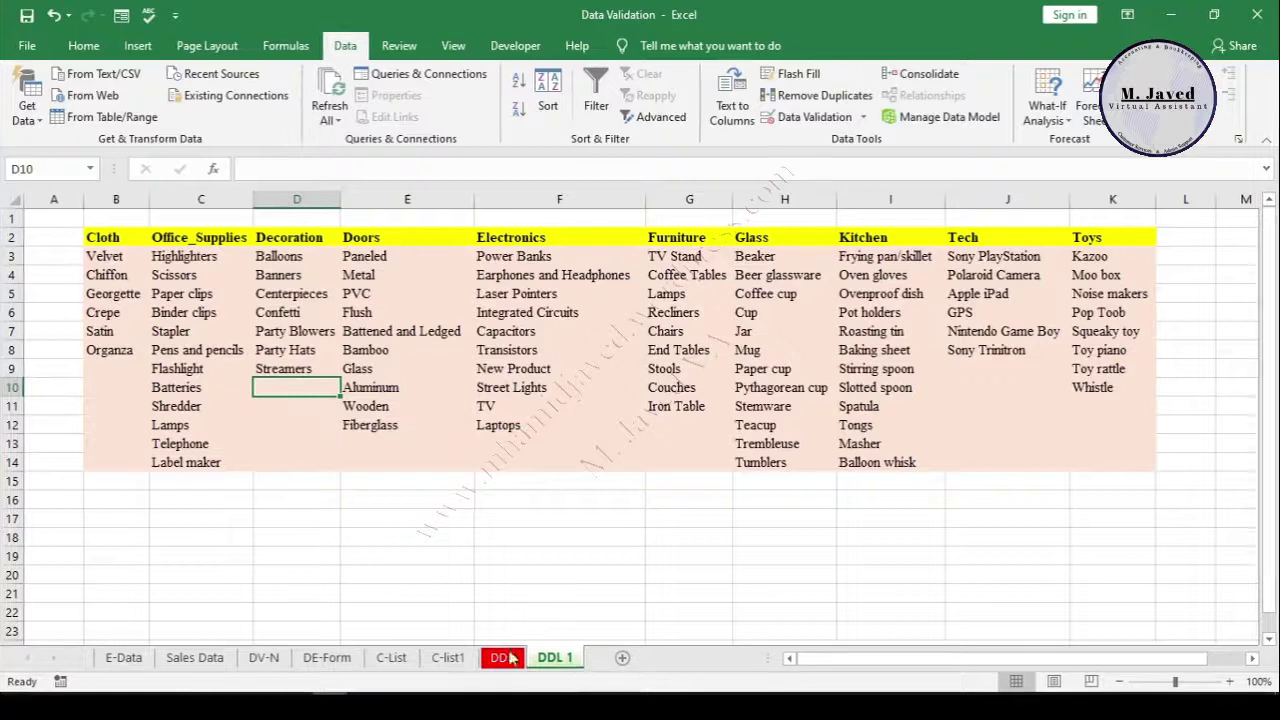
left_click(505, 657)
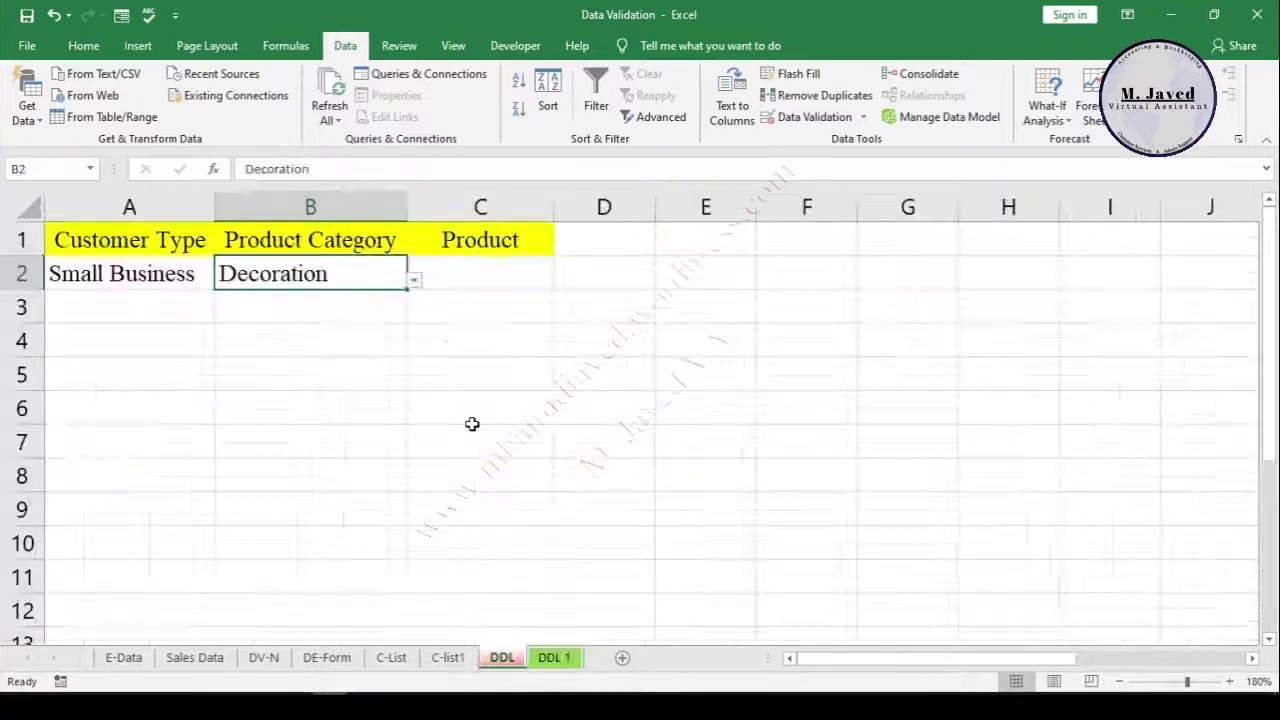
Step: Review the dropdown choices in C2 and compare them with the Decoration items in D3:D9 on DDL 1
left_click(462, 271)
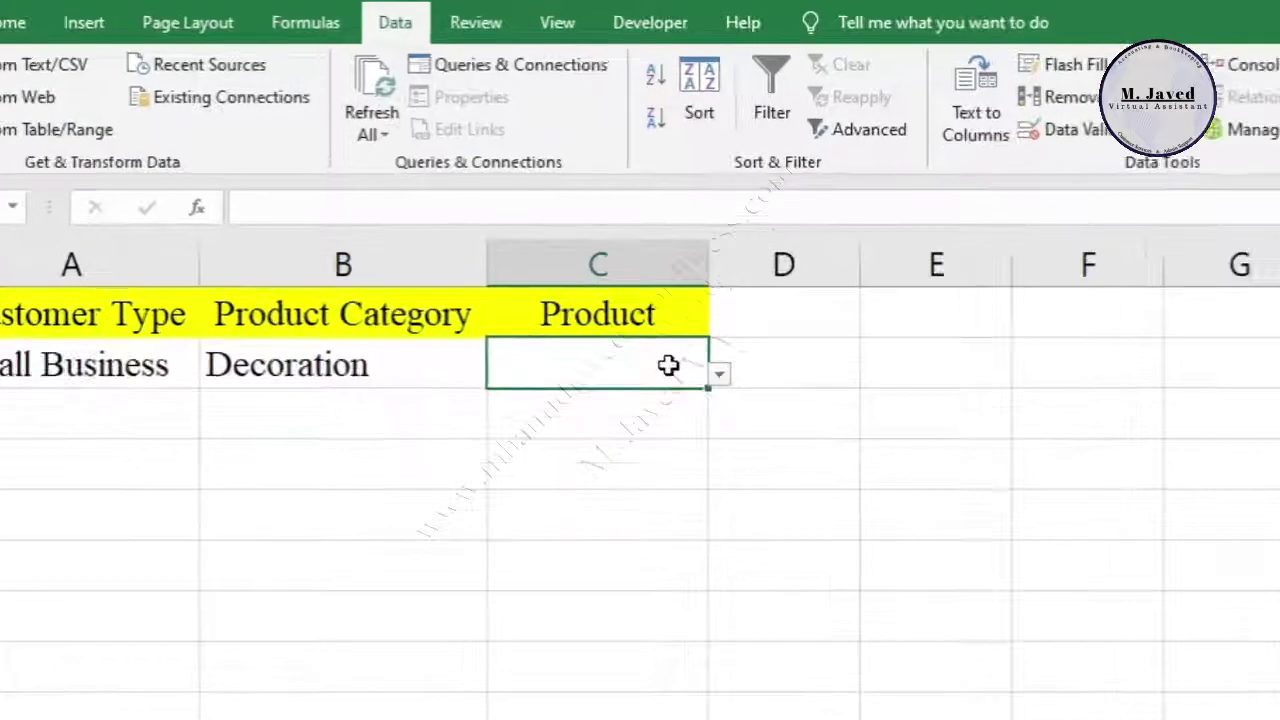
left_click(657, 336)
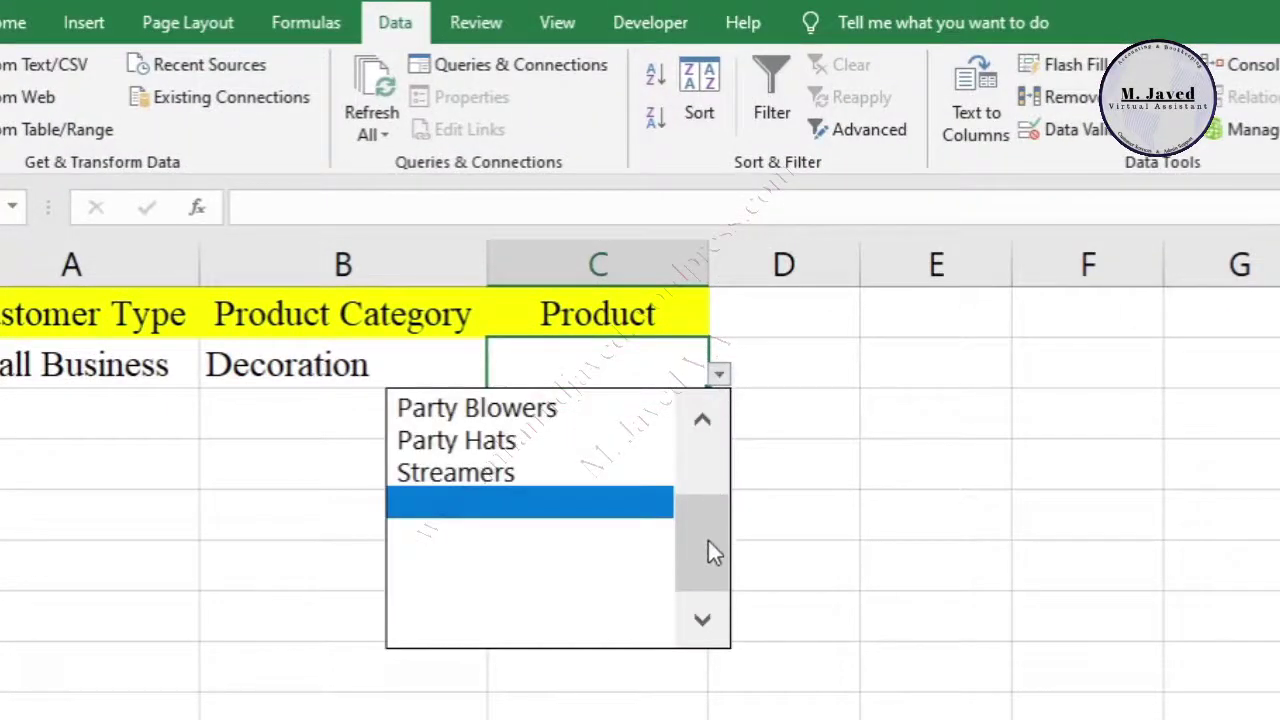
left_click_drag(708, 545, 704, 431)
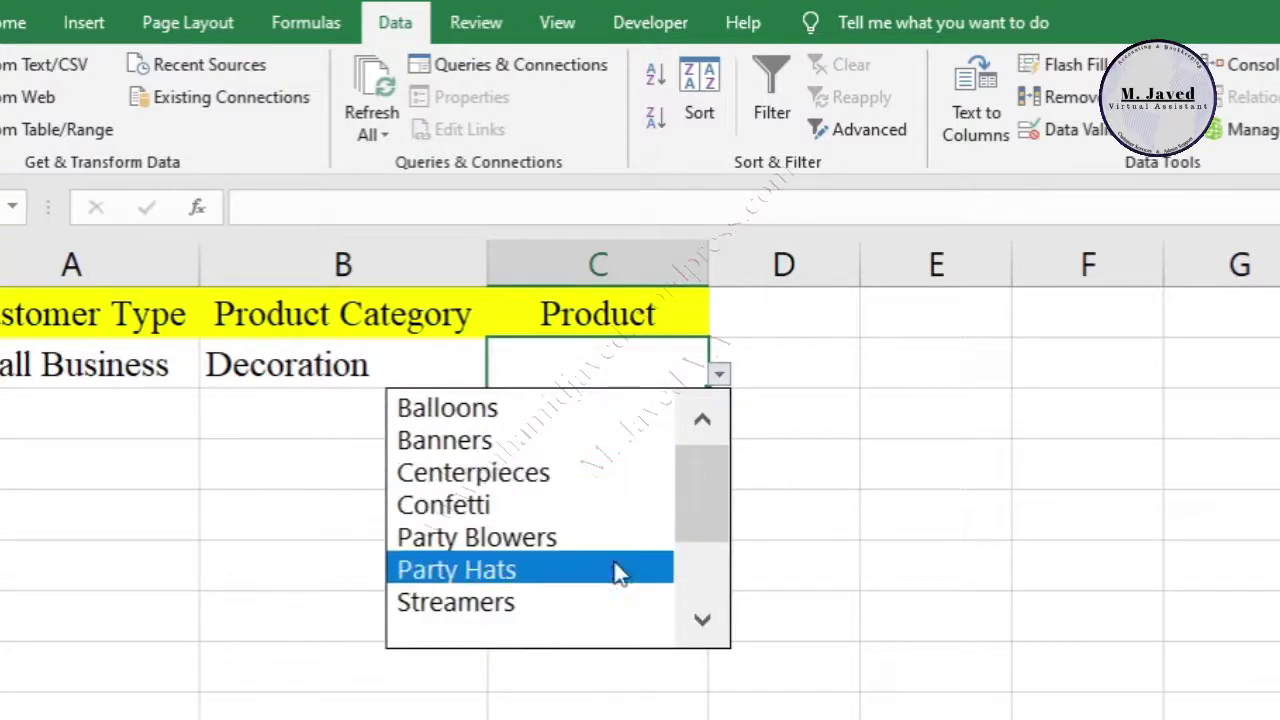
key("Escape")
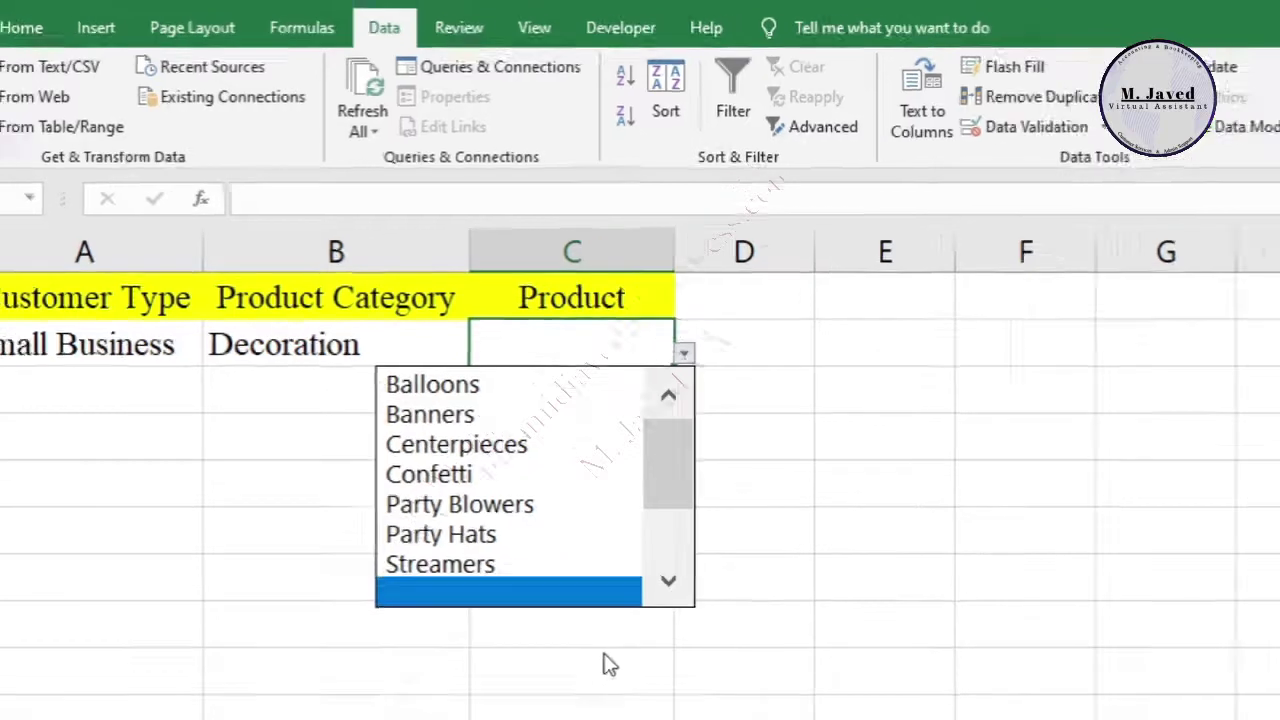
left_click(551, 657)
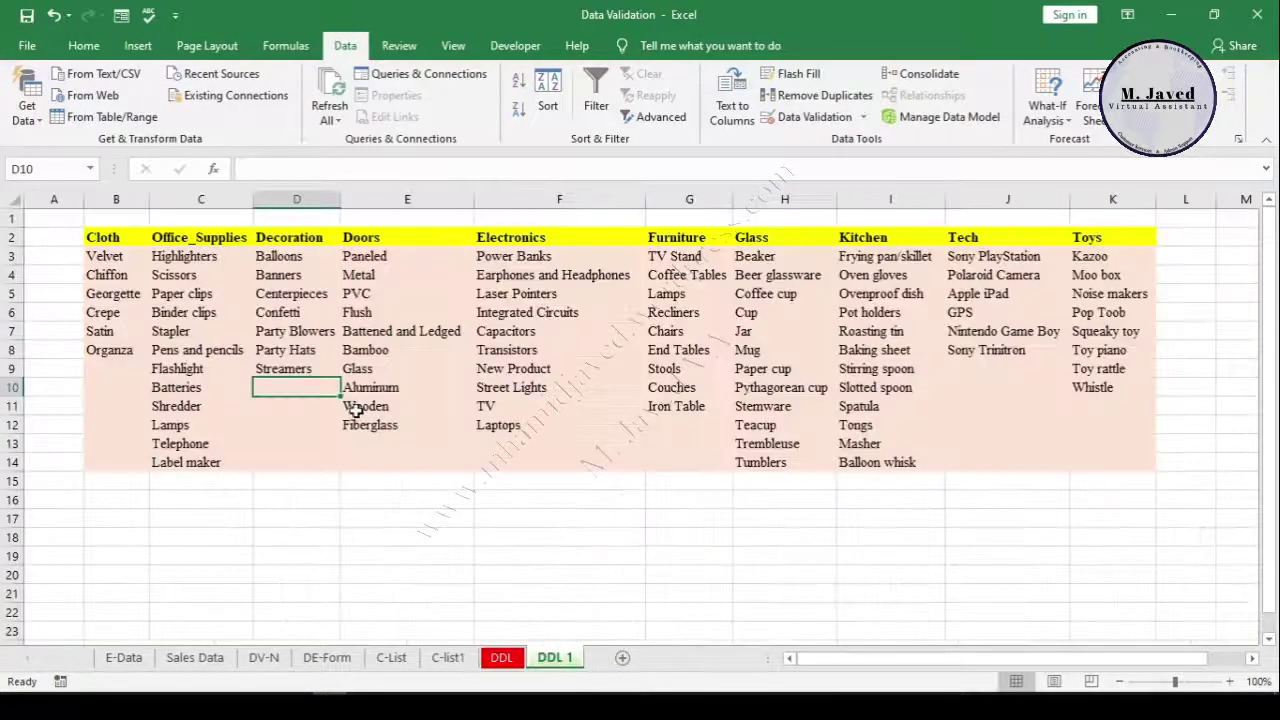
left_click_drag(312, 256, 306, 368)
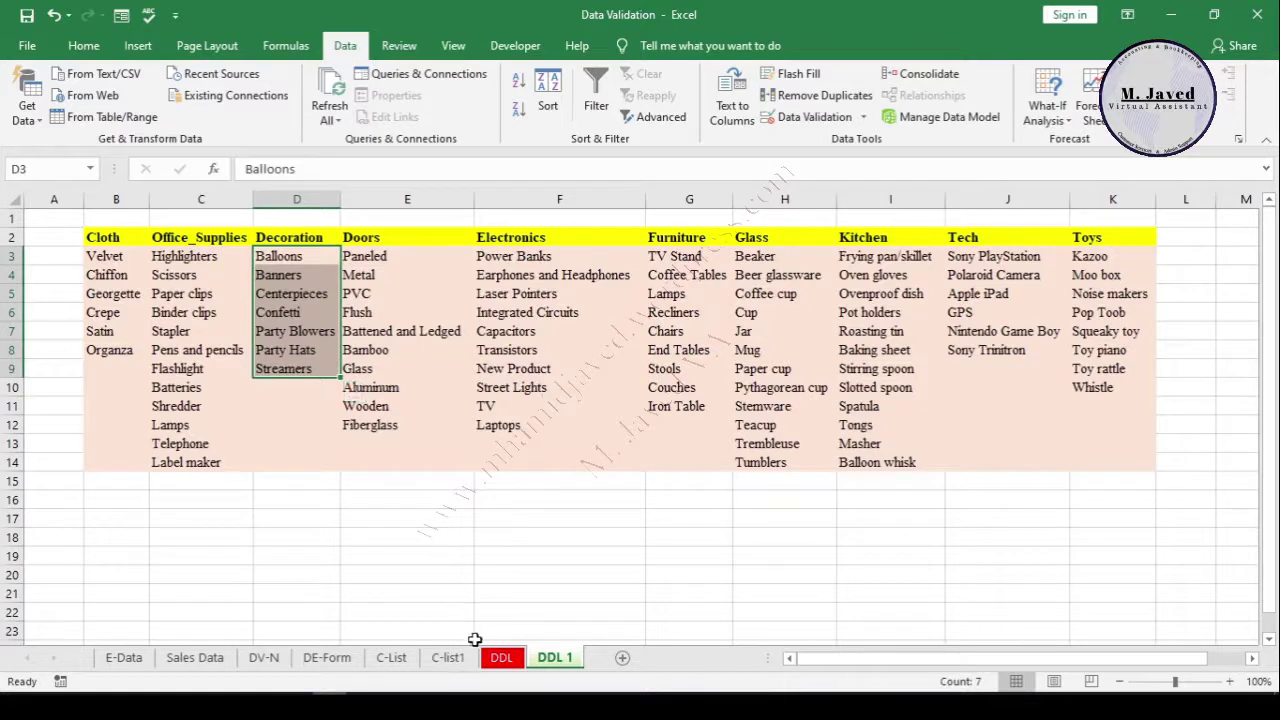
left_click(501, 657)
Step: Change the product category in B2 to Electronics
left_click(343, 273)
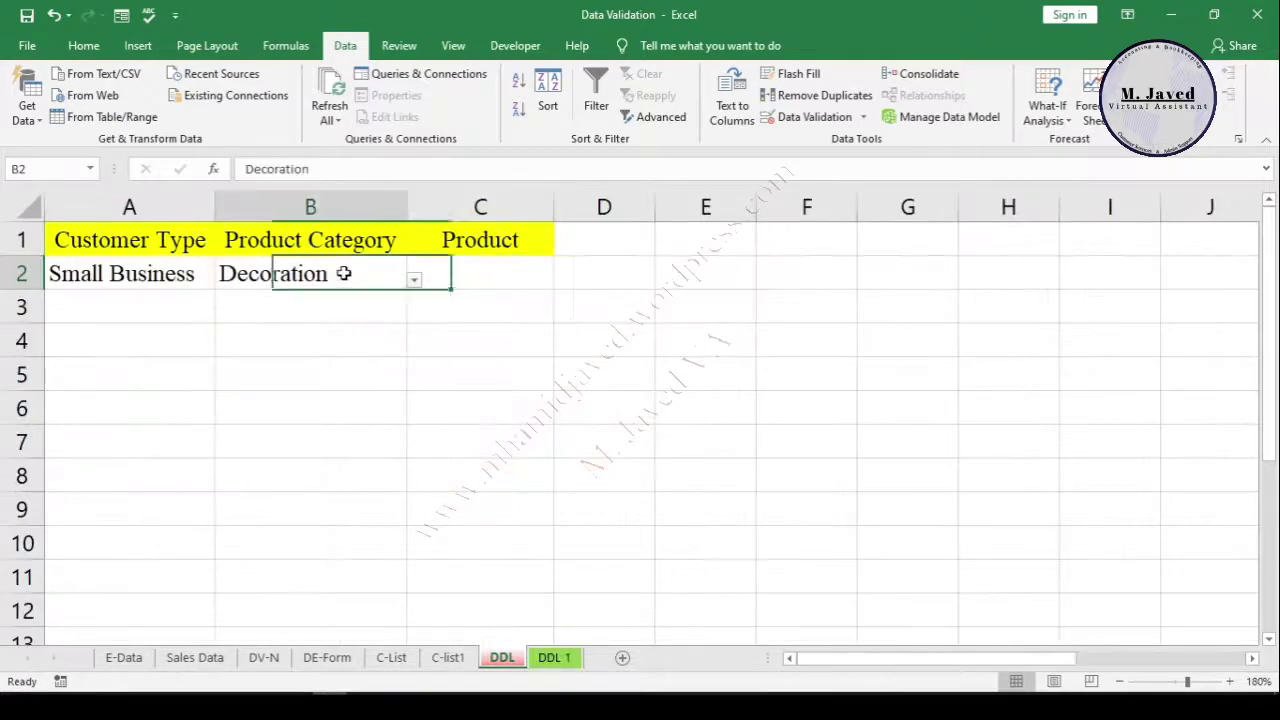
left_click(415, 284)
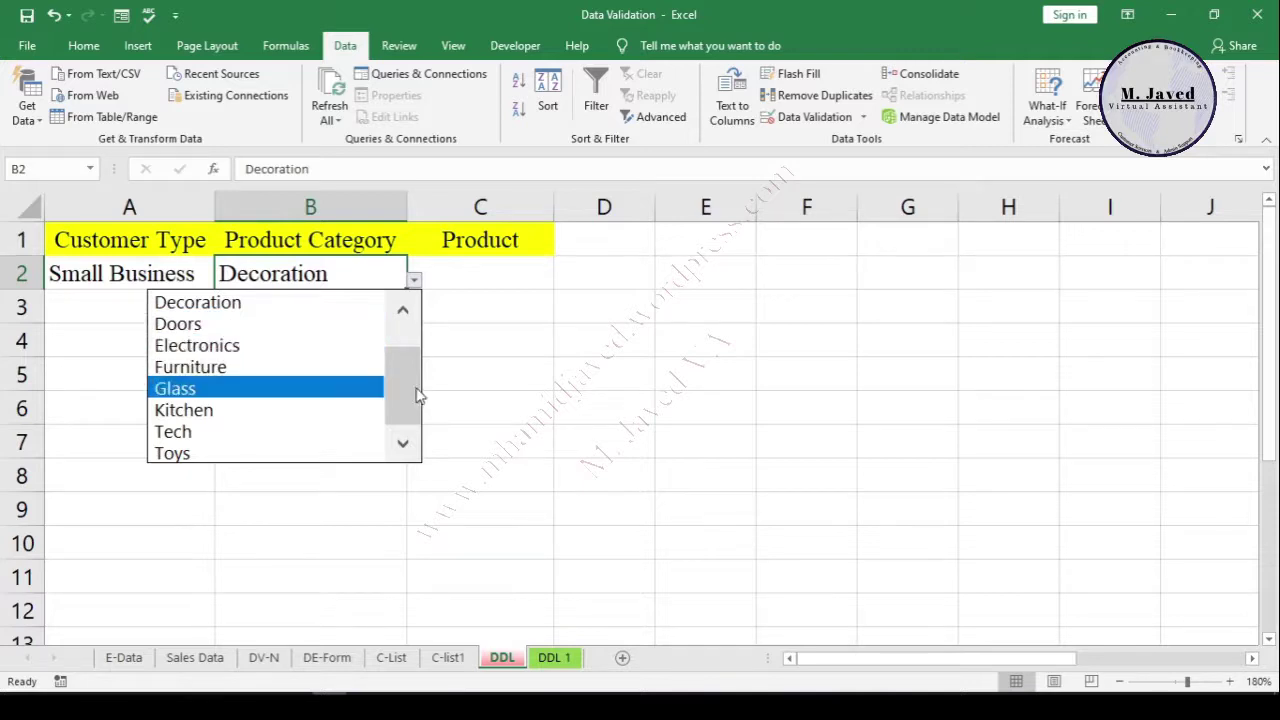
scroll(402, 385, "up", 1)
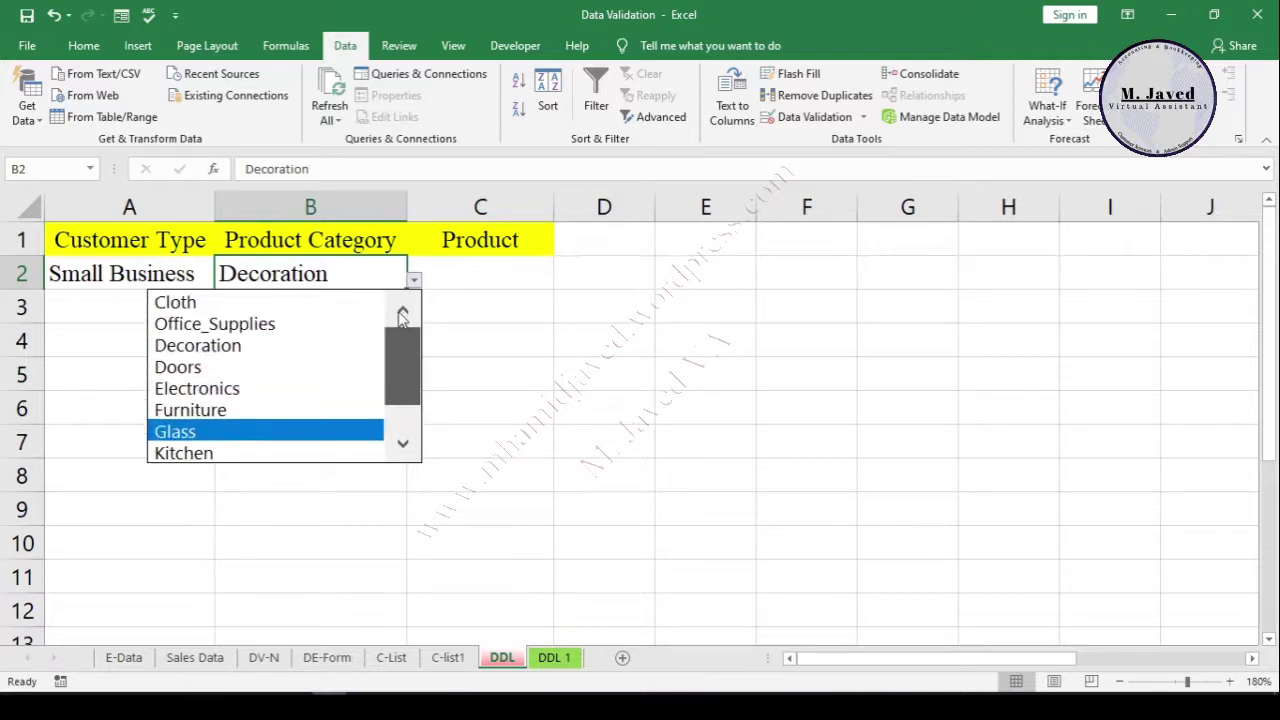
left_click(316, 392)
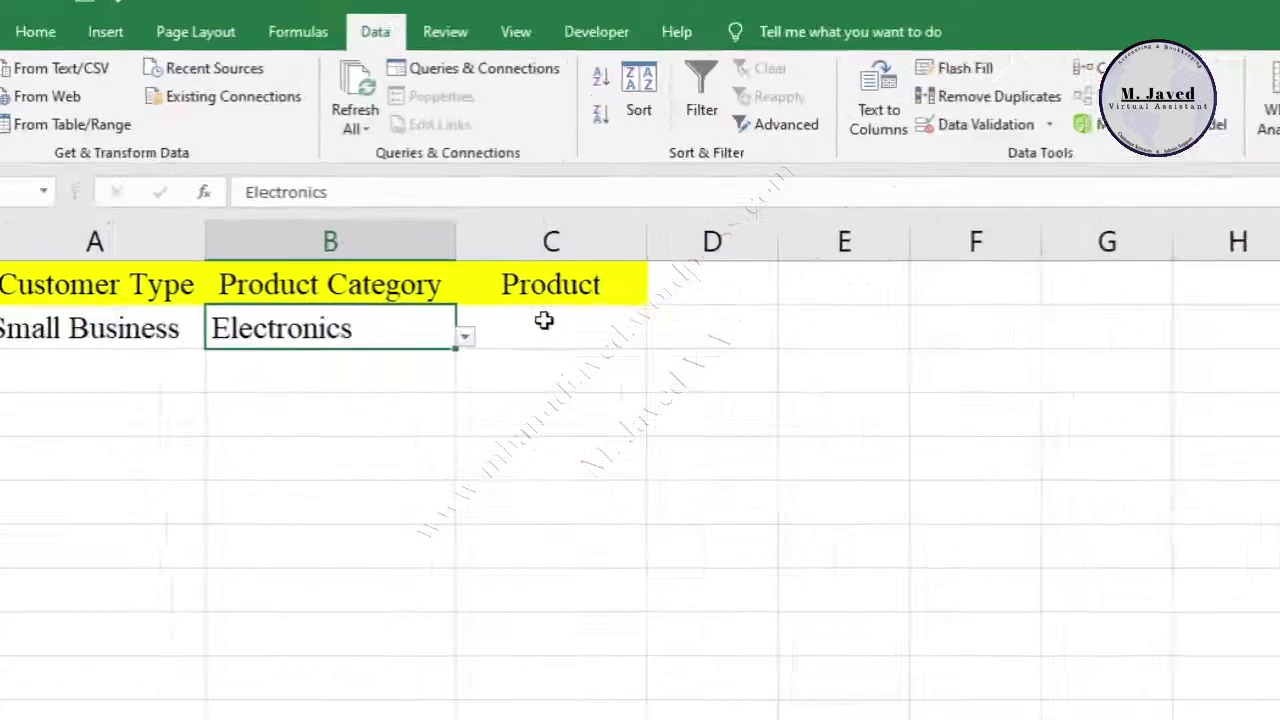
Step: Review the product choices offered in C2 and compare them with the Electronics items in F3:F12 on DDL 1
left_click(478, 272)
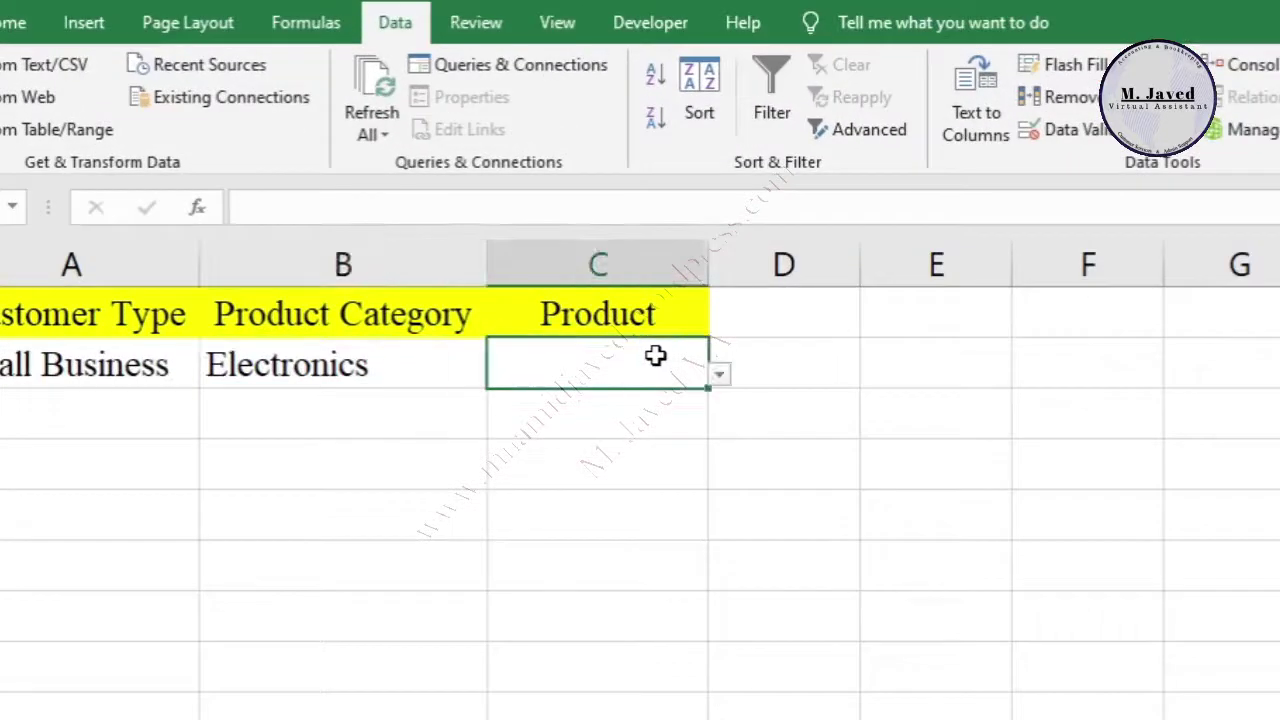
left_click(719, 376)
left_click_drag(699, 527, 711, 420)
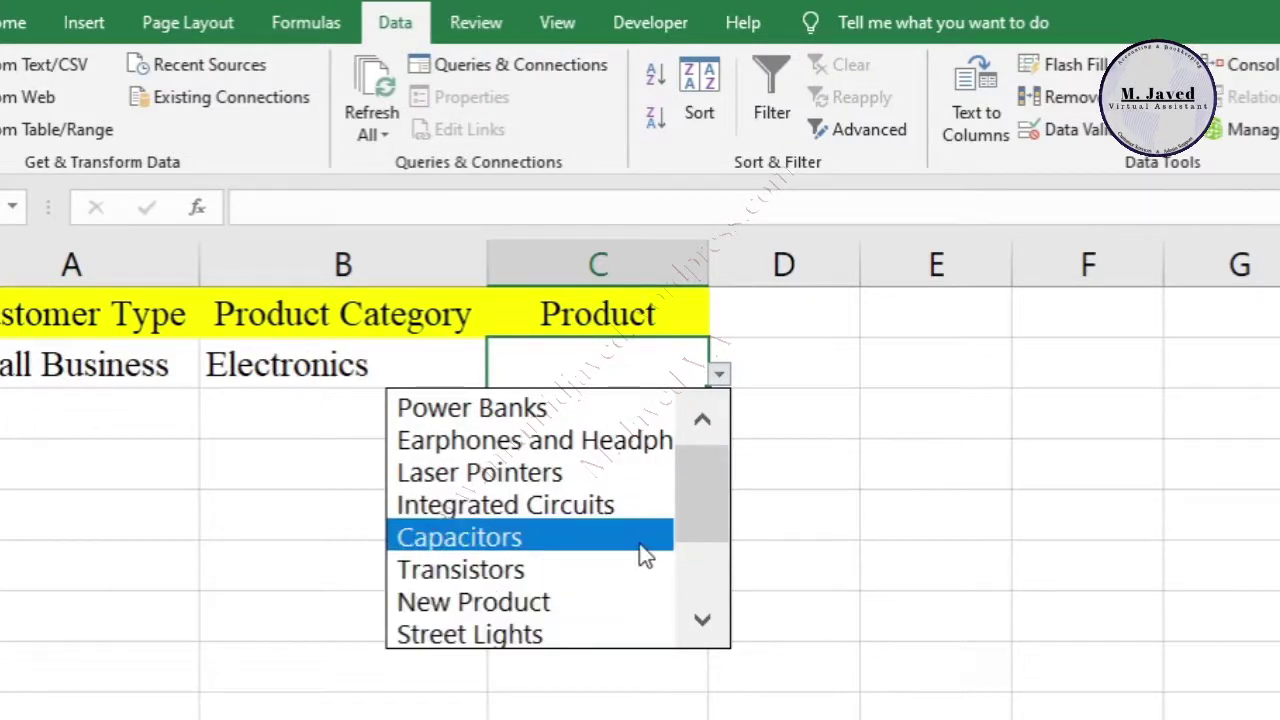
left_click_drag(707, 487, 703, 458)
left_click(557, 366)
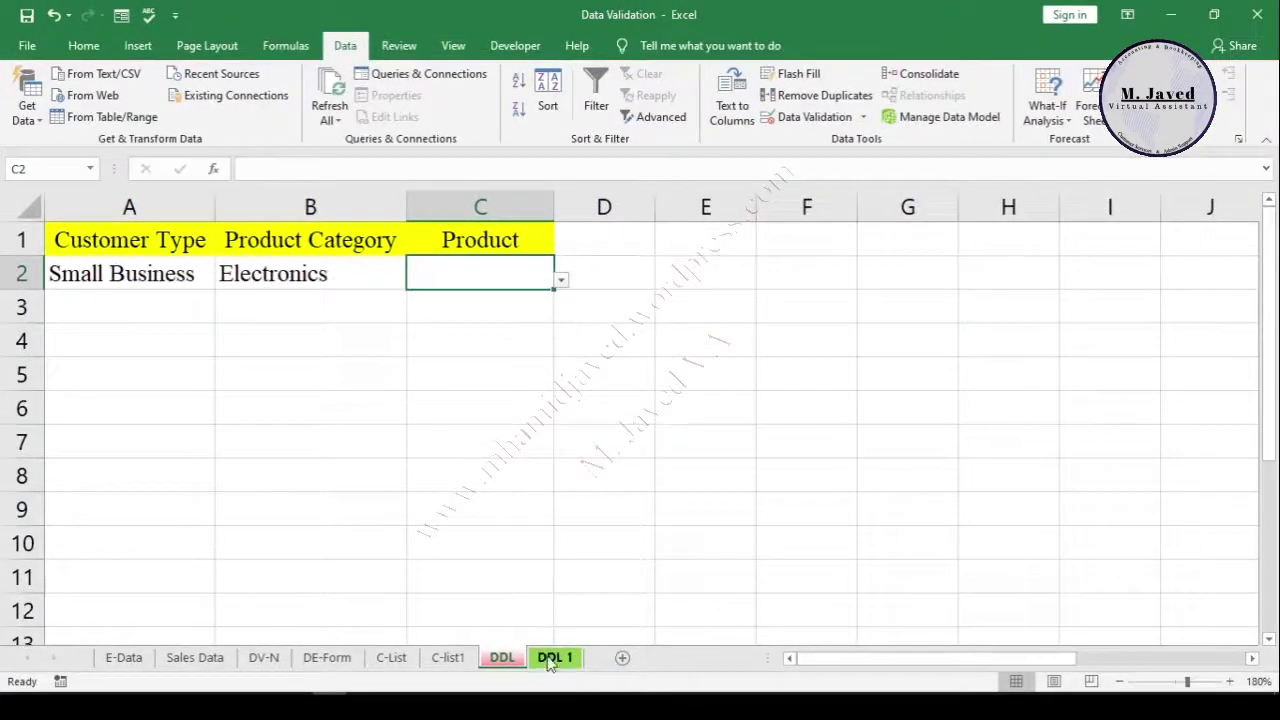
left_click(552, 659)
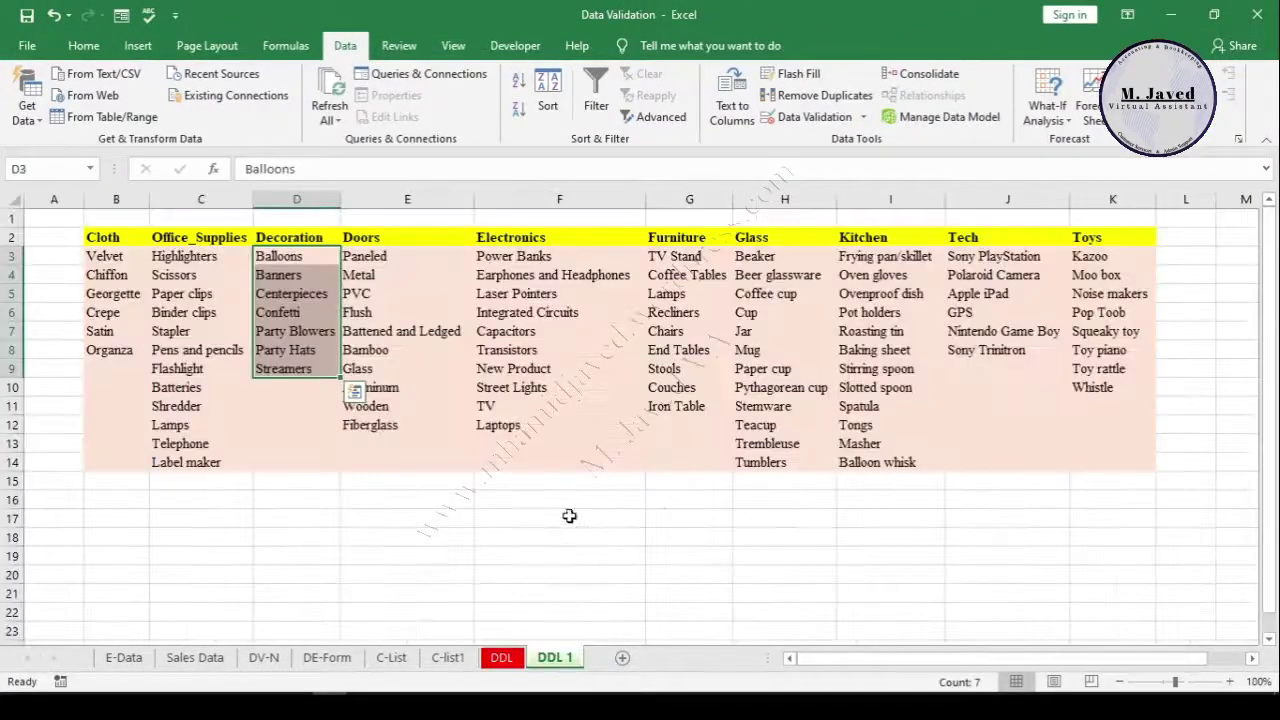
left_click_drag(548, 260, 545, 424)
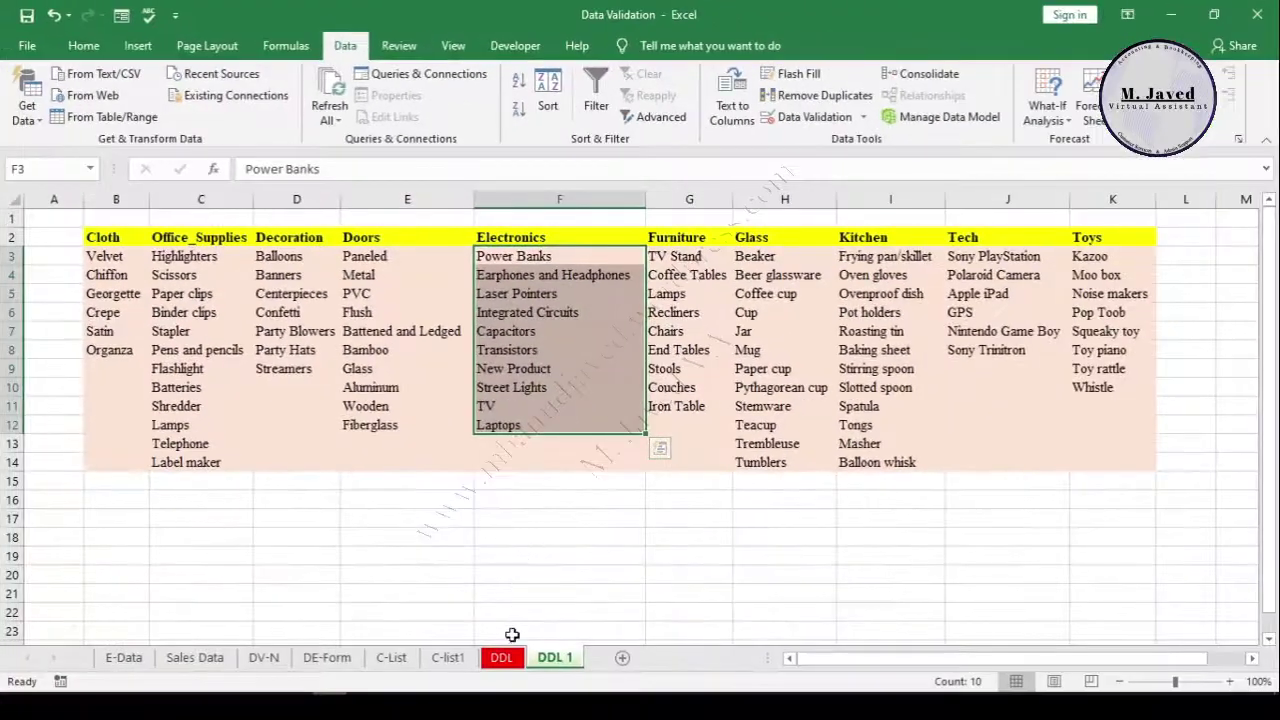
left_click(501, 658)
Step: Choose Power Banks as the product in C2 from its dropdown list
left_click(458, 326)
left_click(467, 268)
left_click(561, 282)
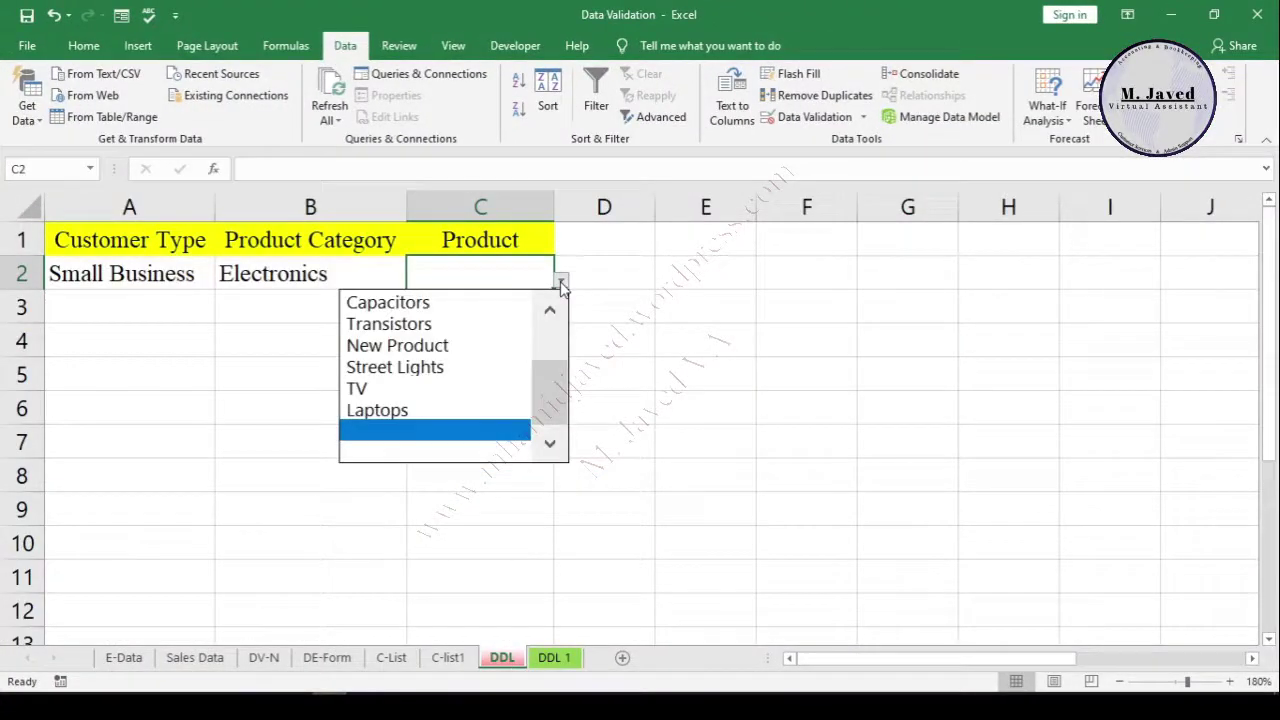
left_click_drag(548, 388, 548, 352)
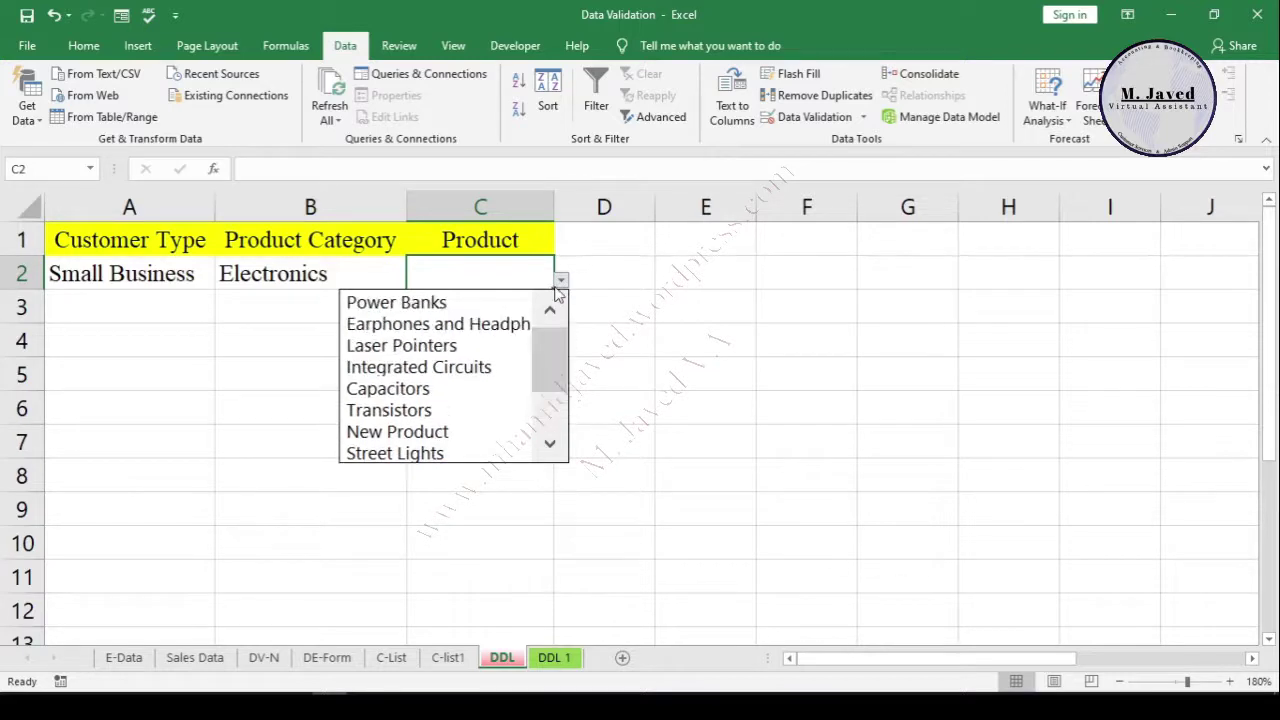
left_click(497, 301)
left_click(494, 302)
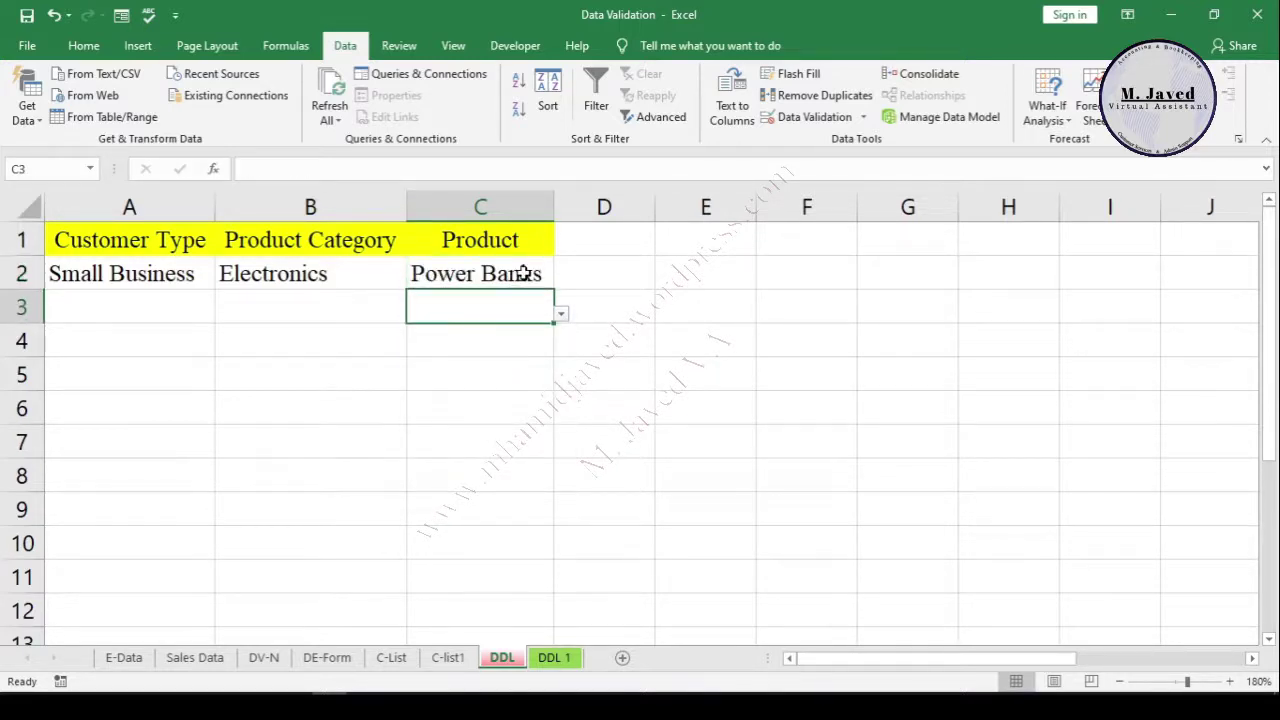
Step: Choose Small Business as the customer type in A3
left_click(180, 308)
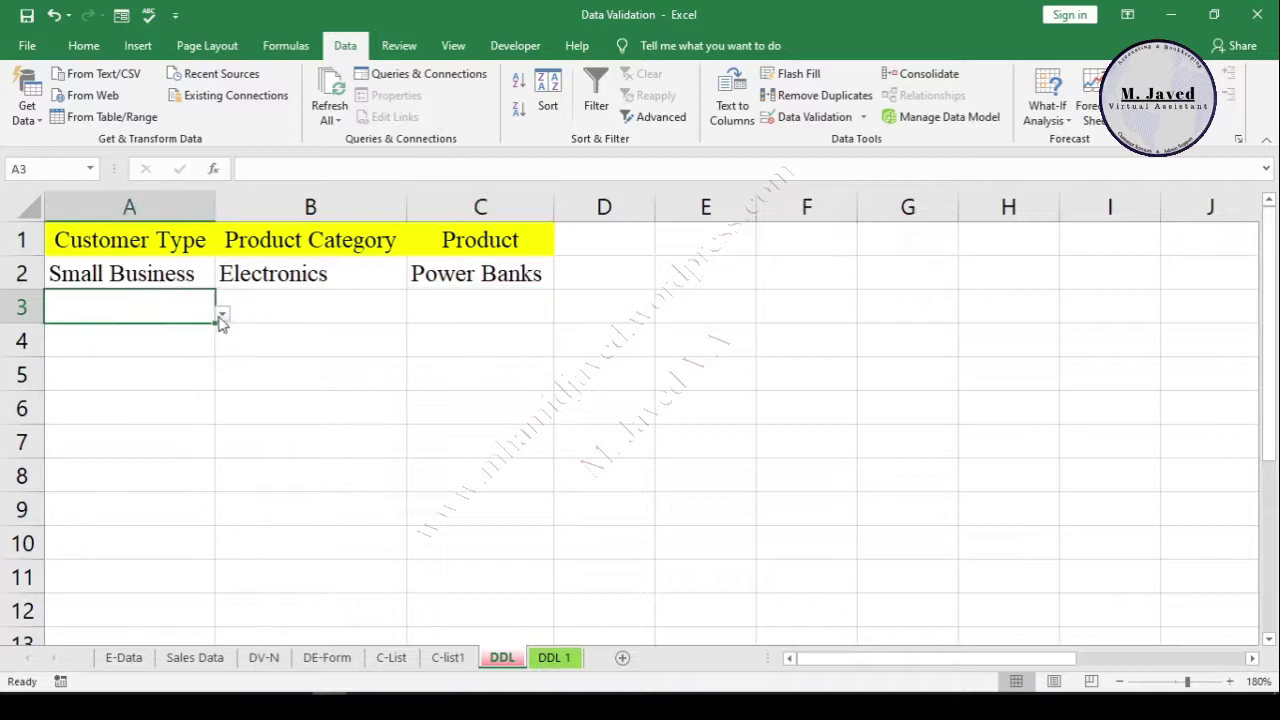
left_click(219, 317)
left_click(200, 422)
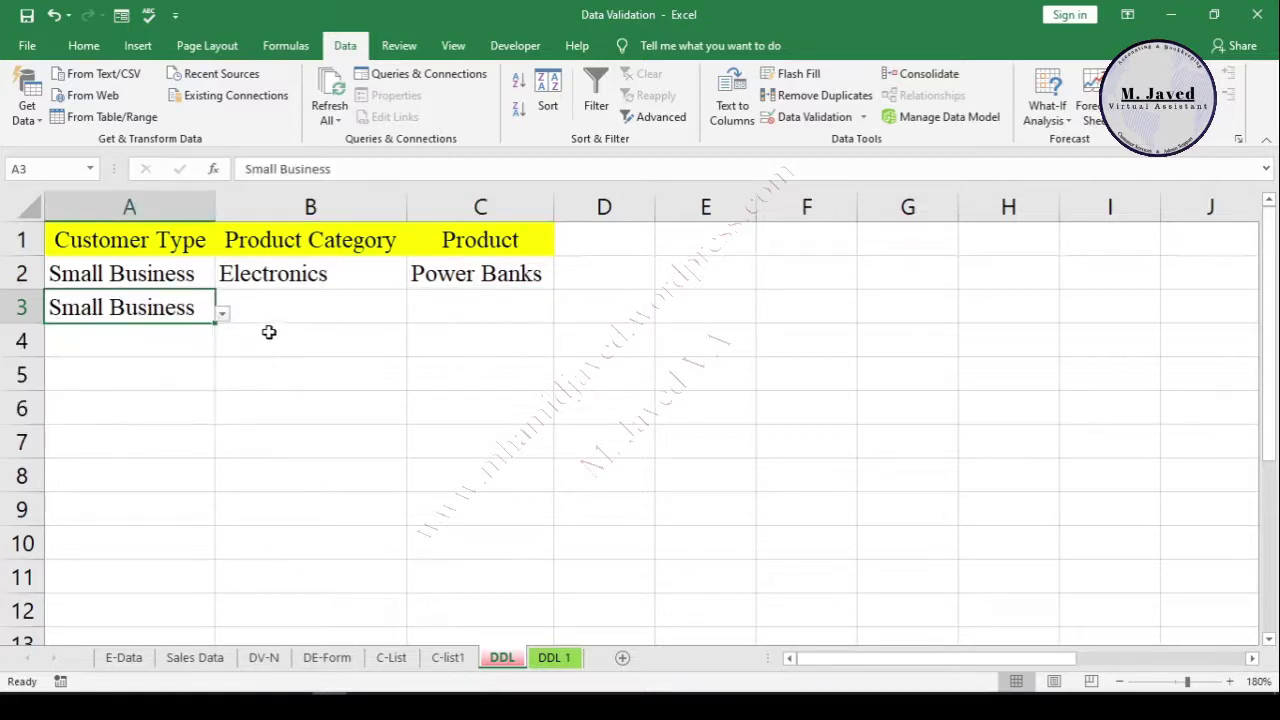
Step: Complete row 3 by choosing Office_Supplies as the product category in B3 and Scissors as the product in C3
left_click(312, 311)
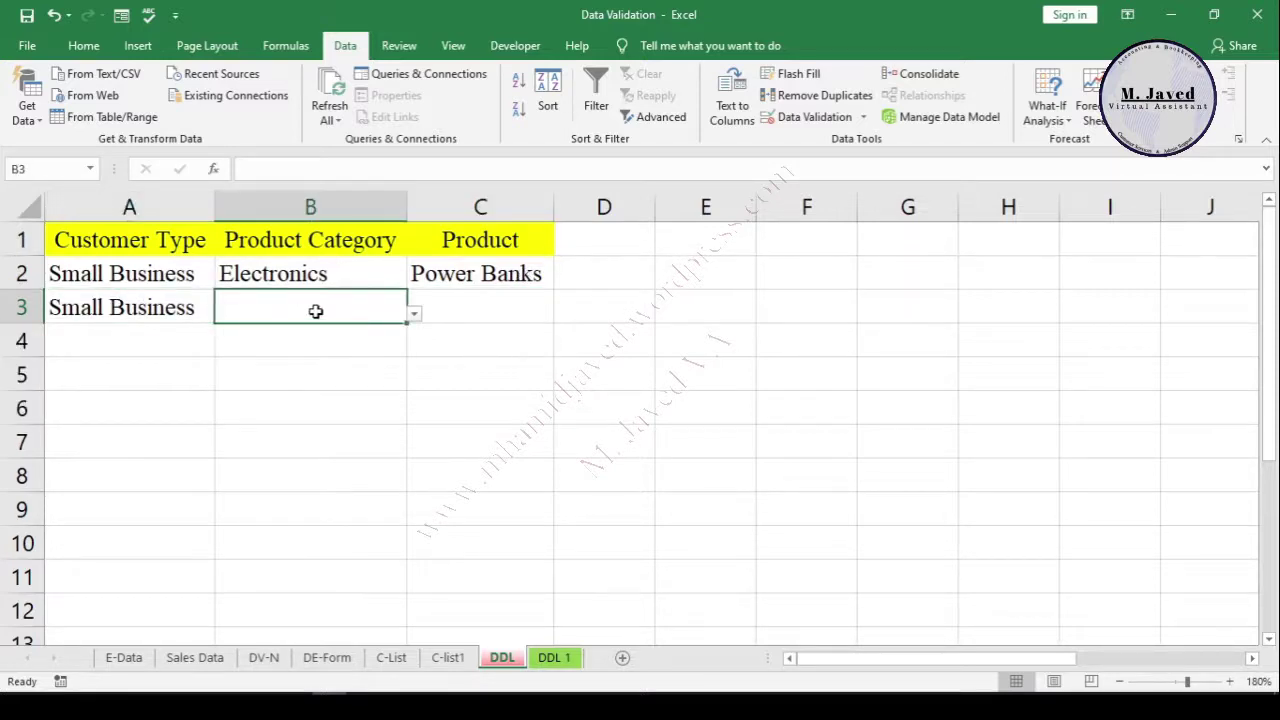
left_click(414, 314)
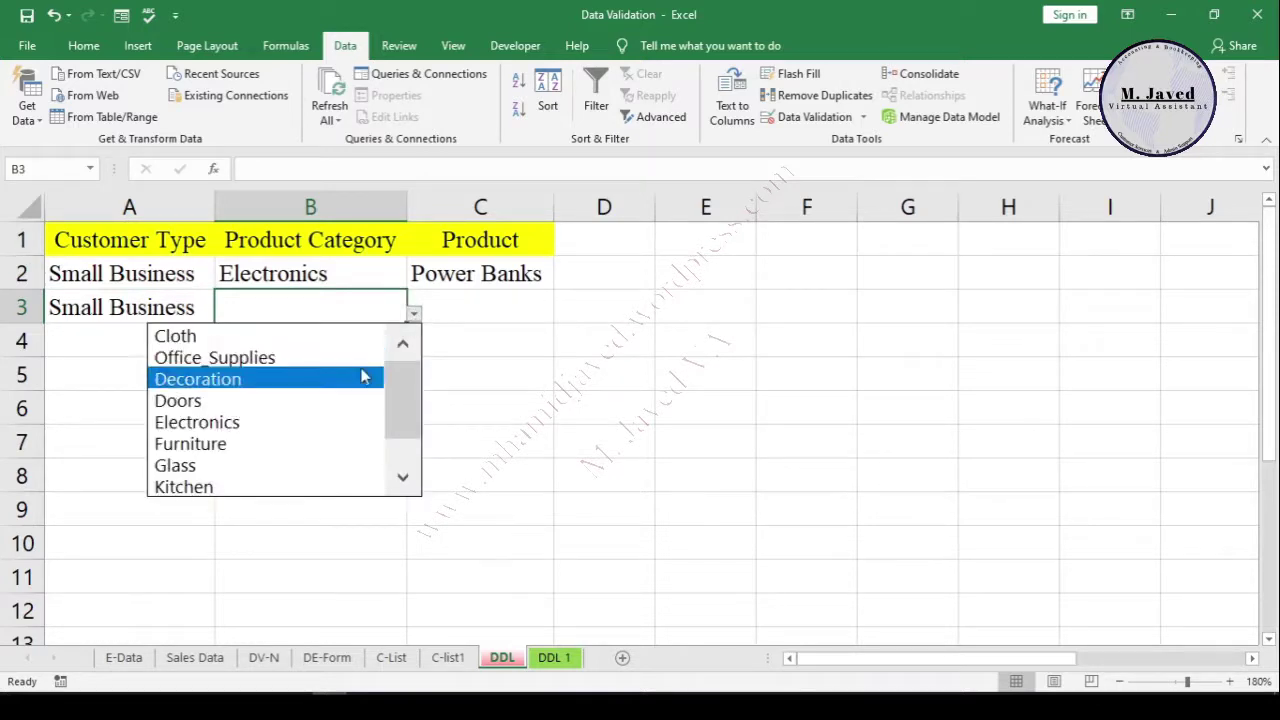
left_click(343, 362)
left_click(456, 305)
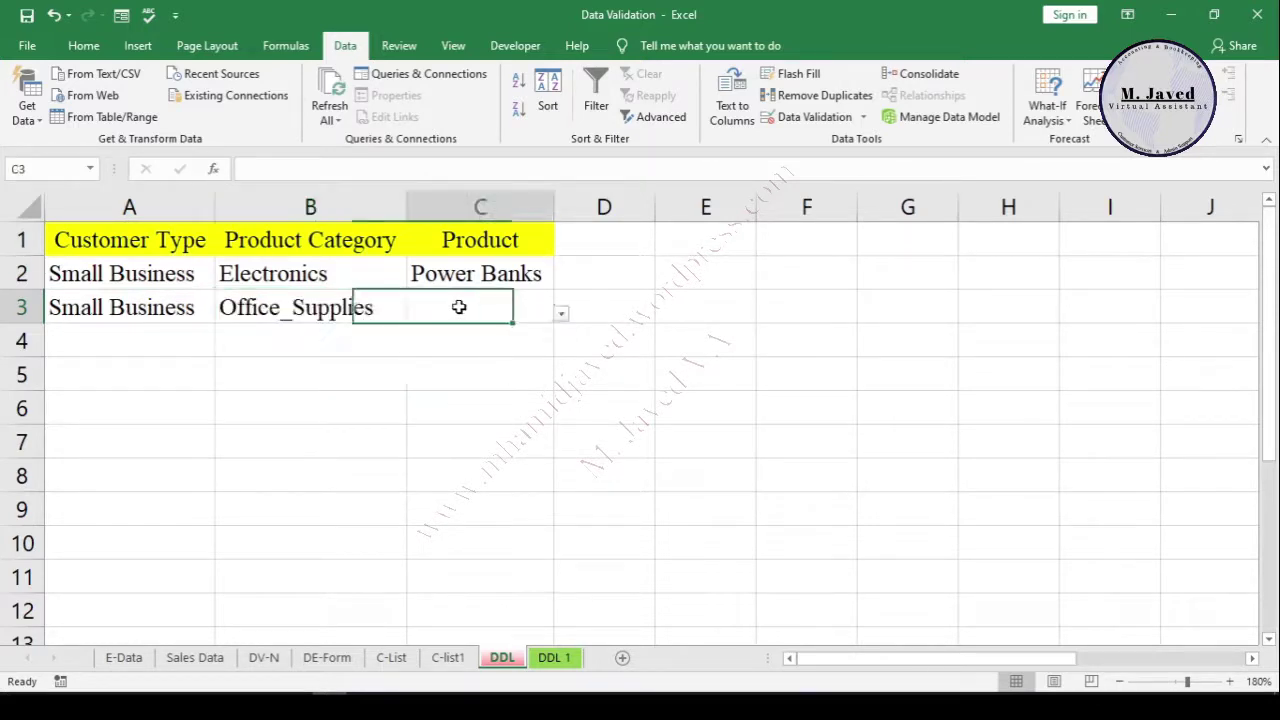
left_click(562, 315)
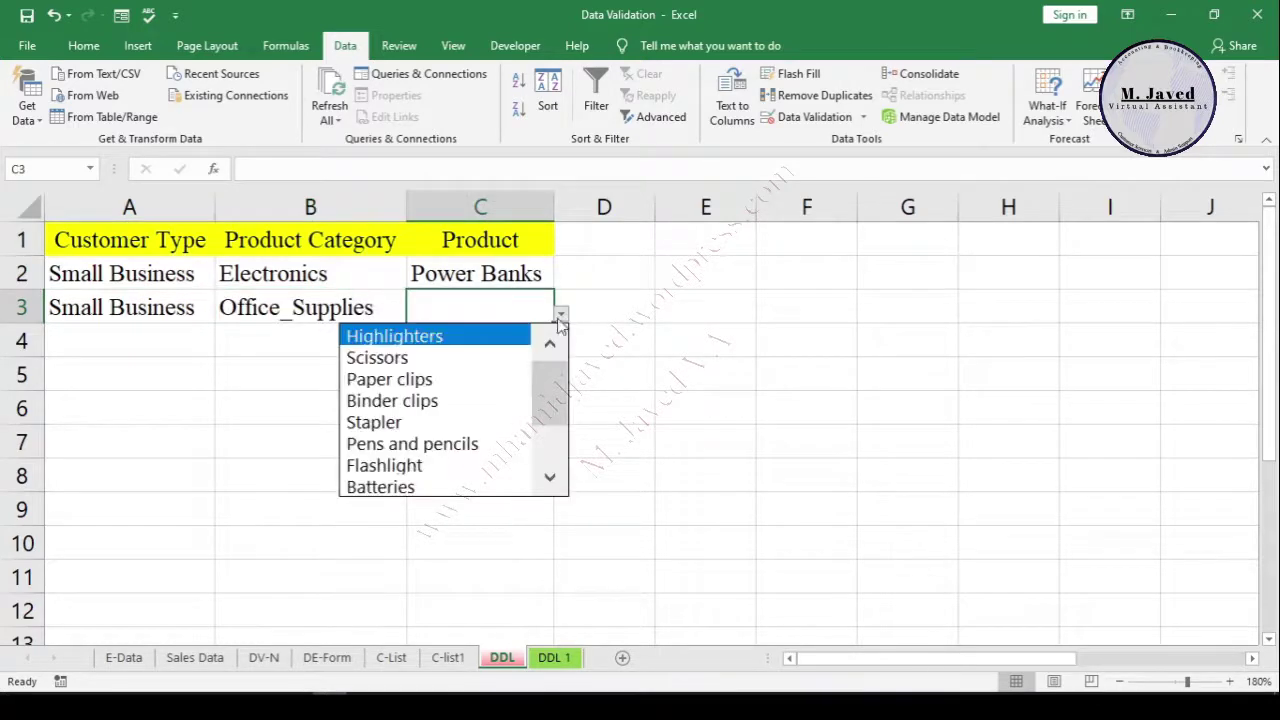
left_click(504, 357)
left_click(160, 337)
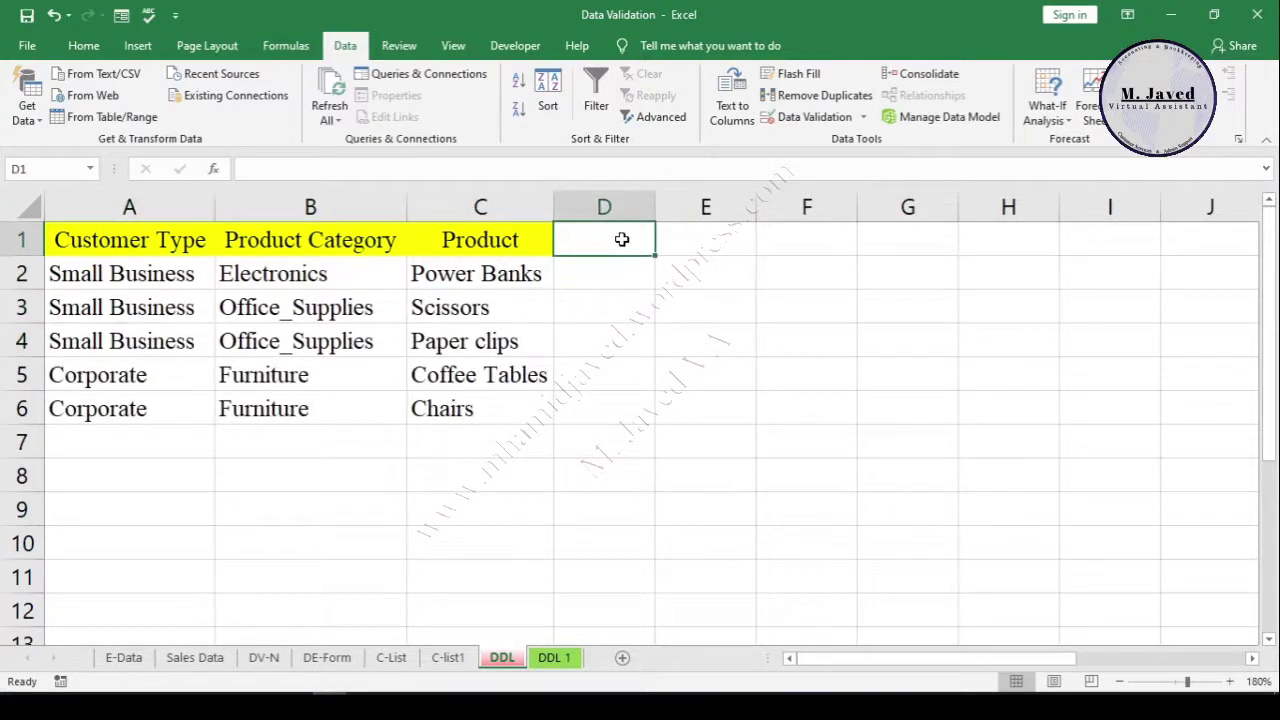
Step: Check the product dropdown in C6 for blank entries
left_click(528, 397)
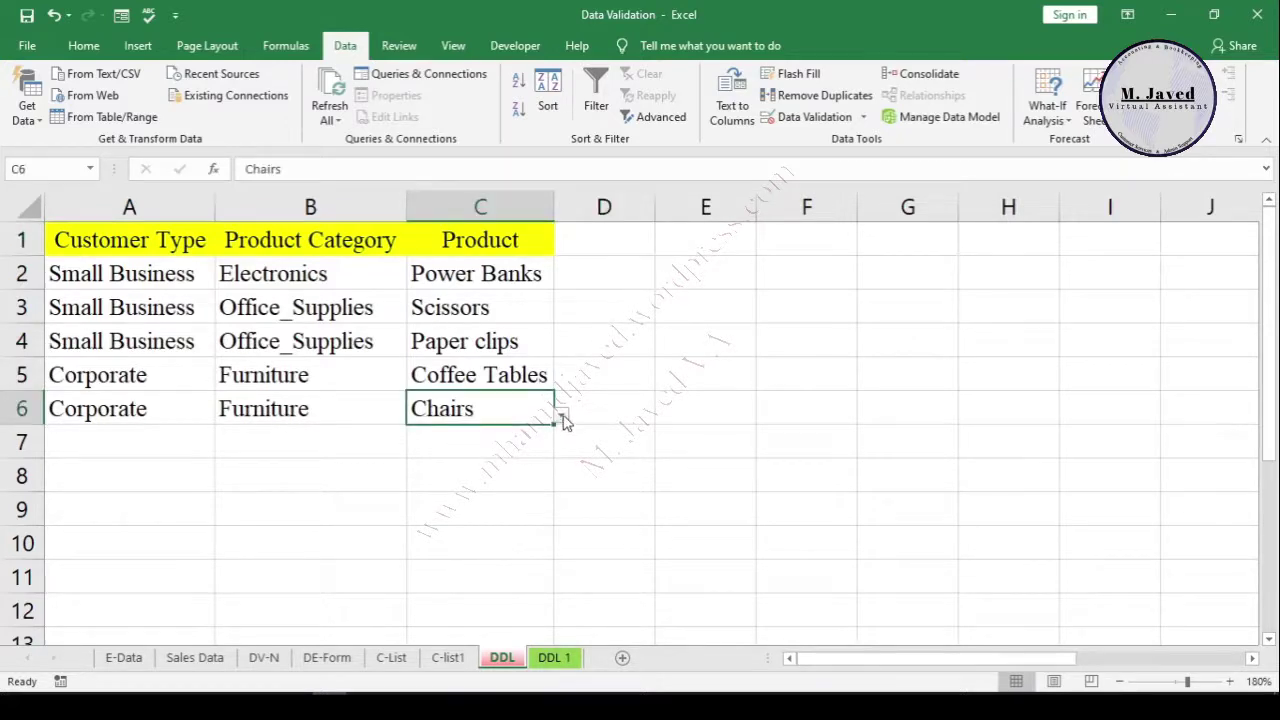
left_click(562, 417)
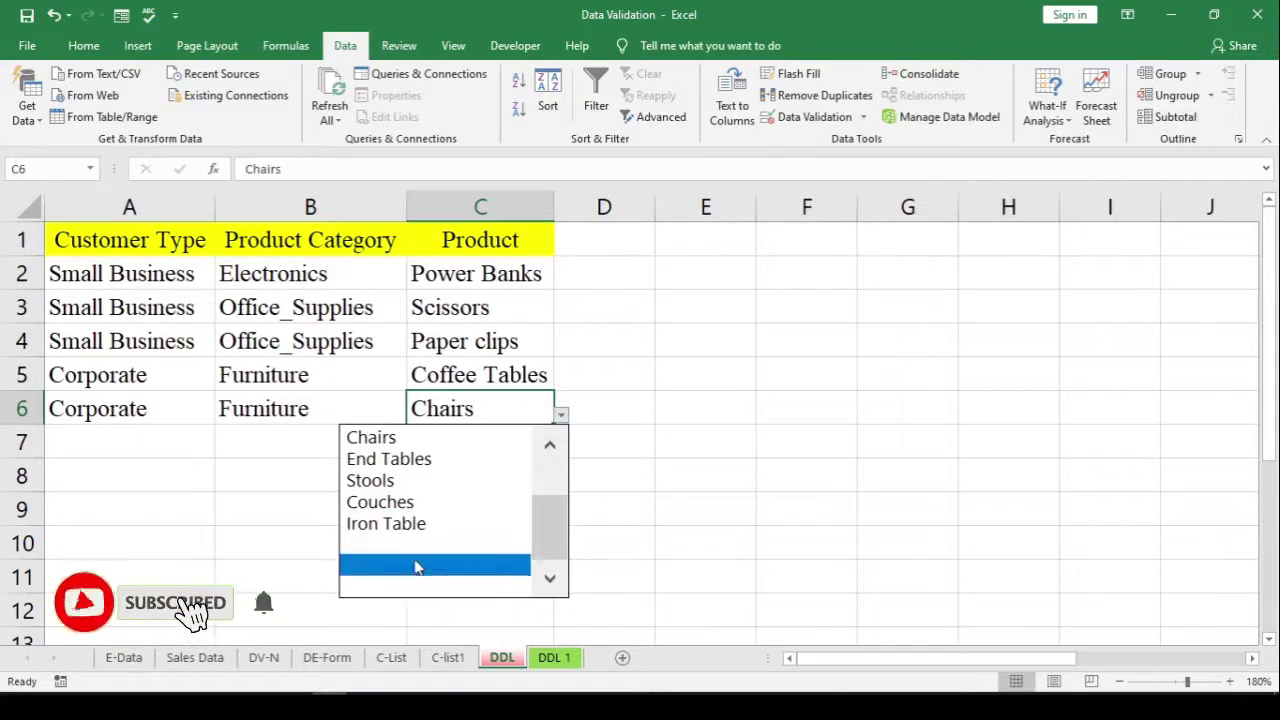
left_click(516, 403)
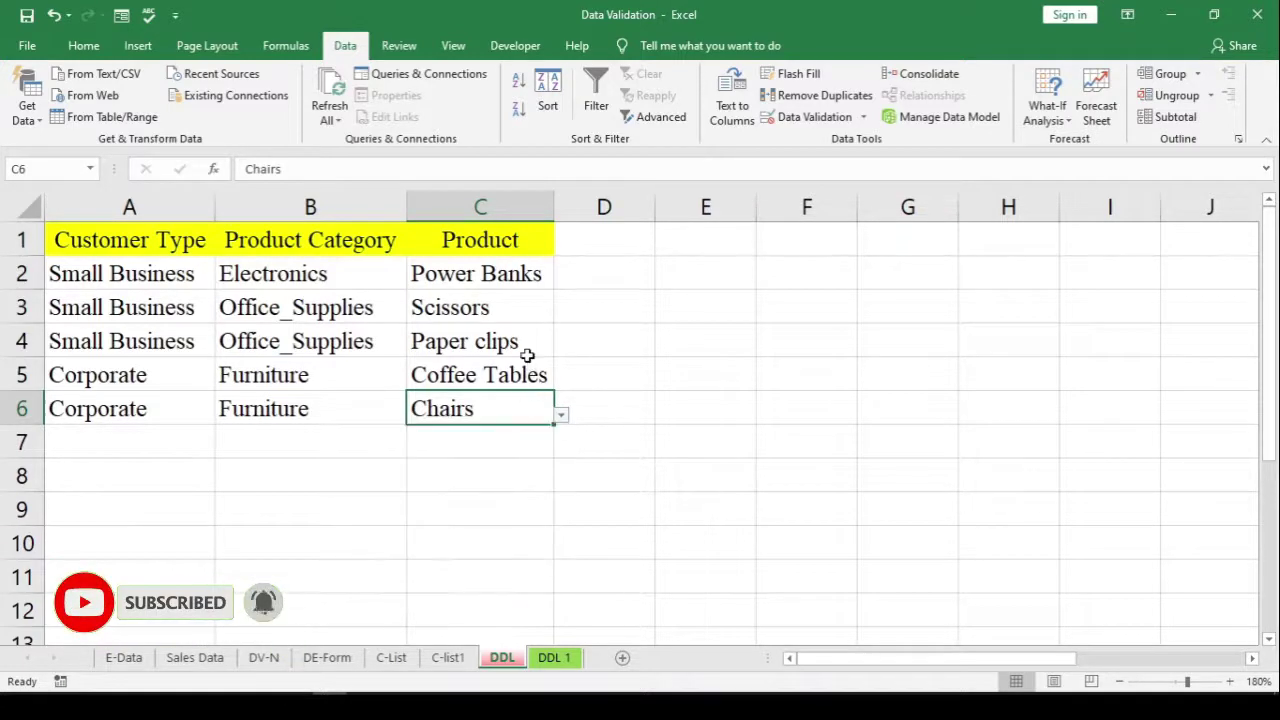
left_click(526, 354)
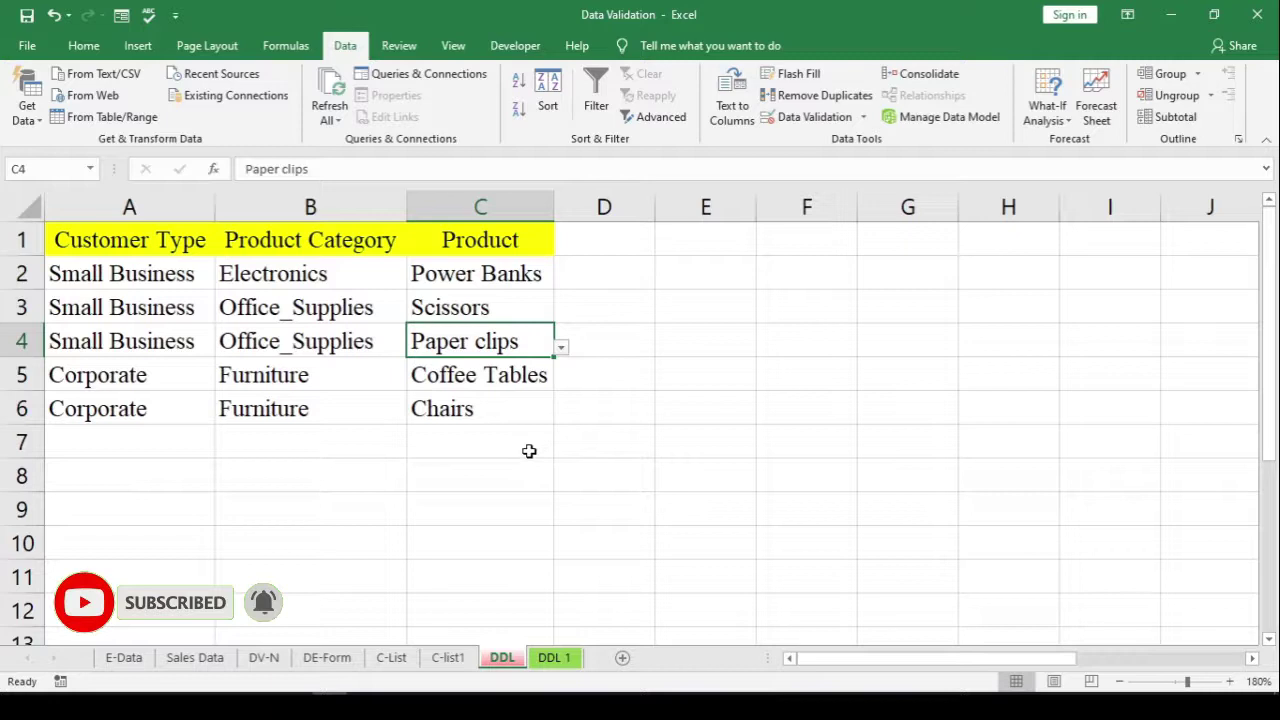
Step: On sheet DDL 1, select all blank cells within the product lists B3:K14 using Go To Special with Blanks
left_click(555, 657)
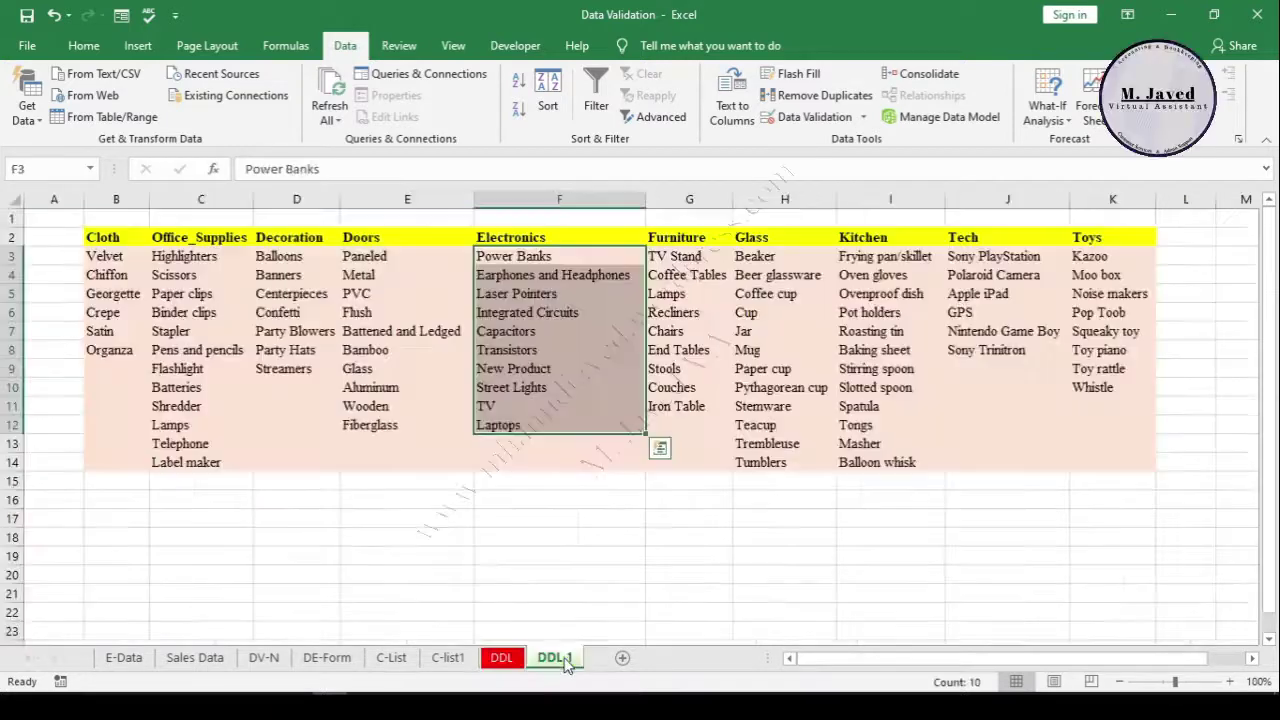
left_click(524, 499)
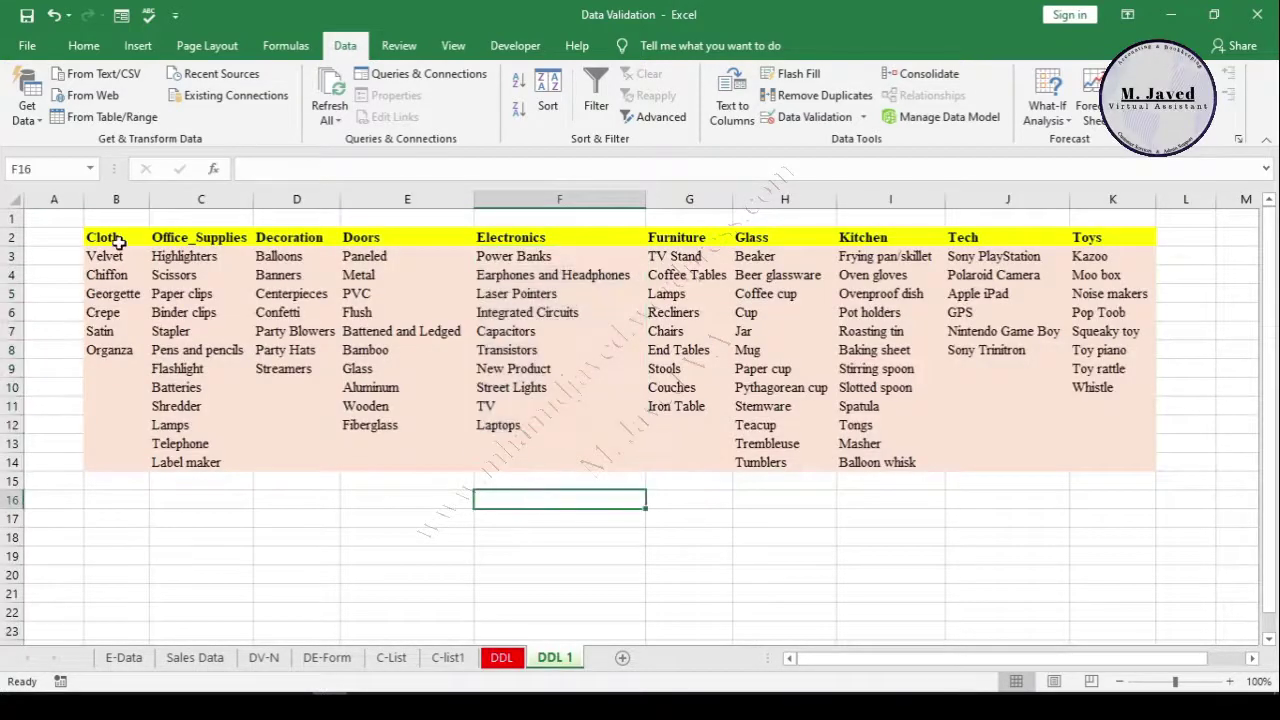
left_click_drag(93, 256, 1098, 458)
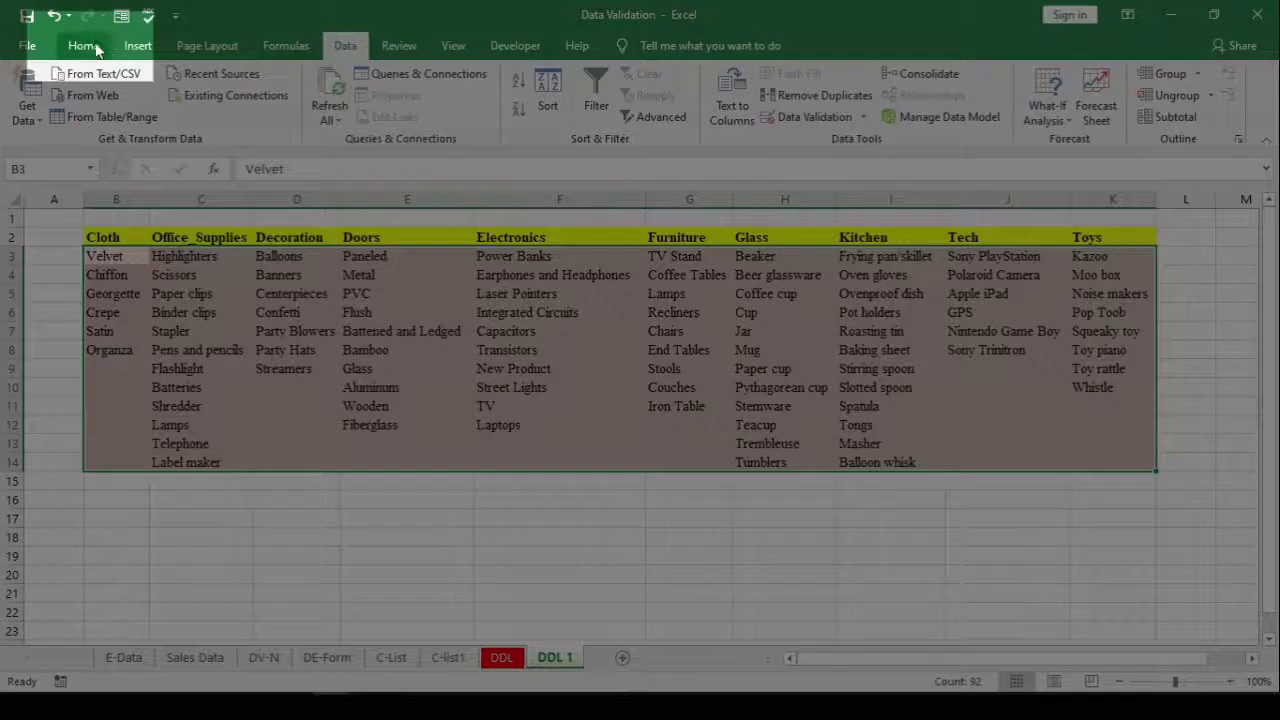
left_click(84, 46)
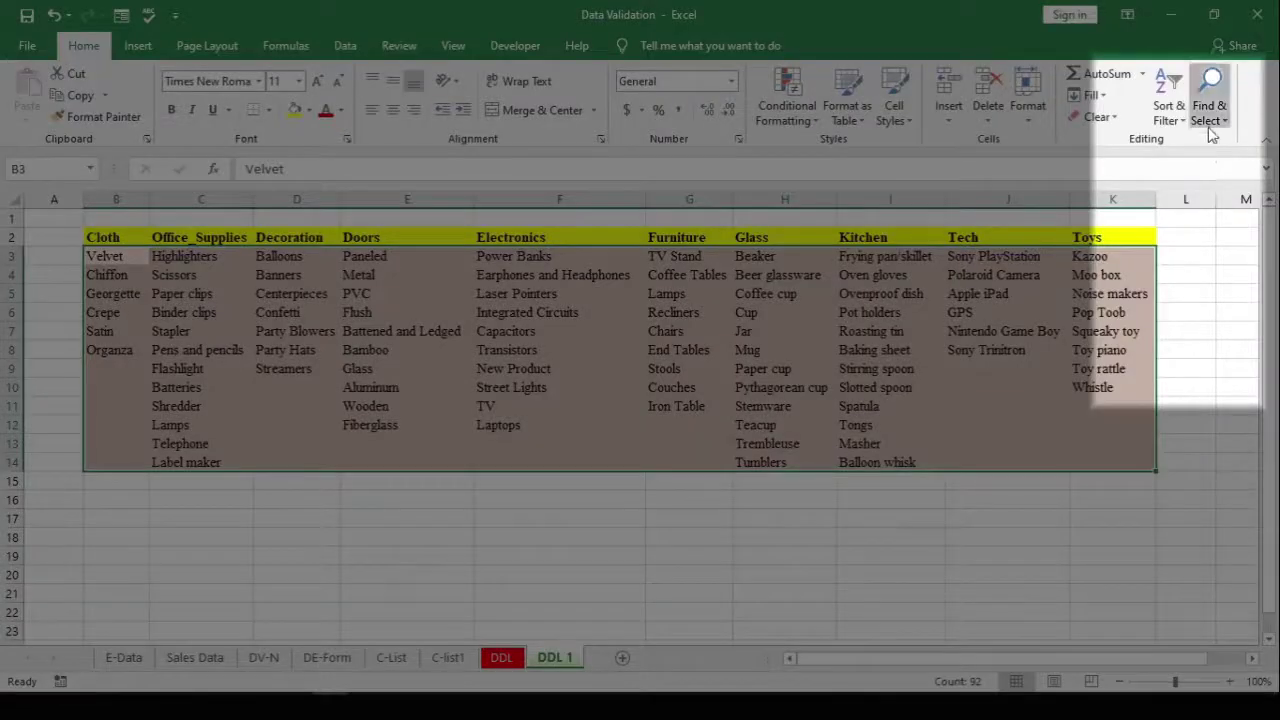
left_click(1209, 108)
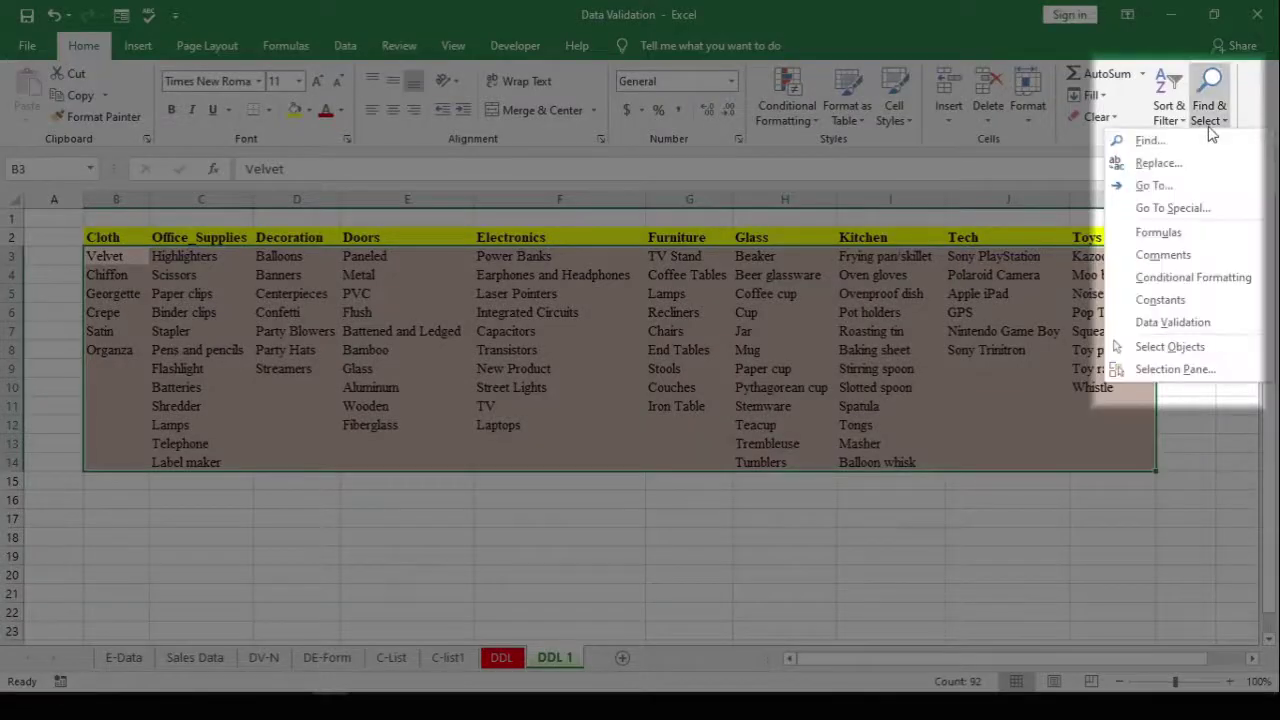
left_click(1172, 208)
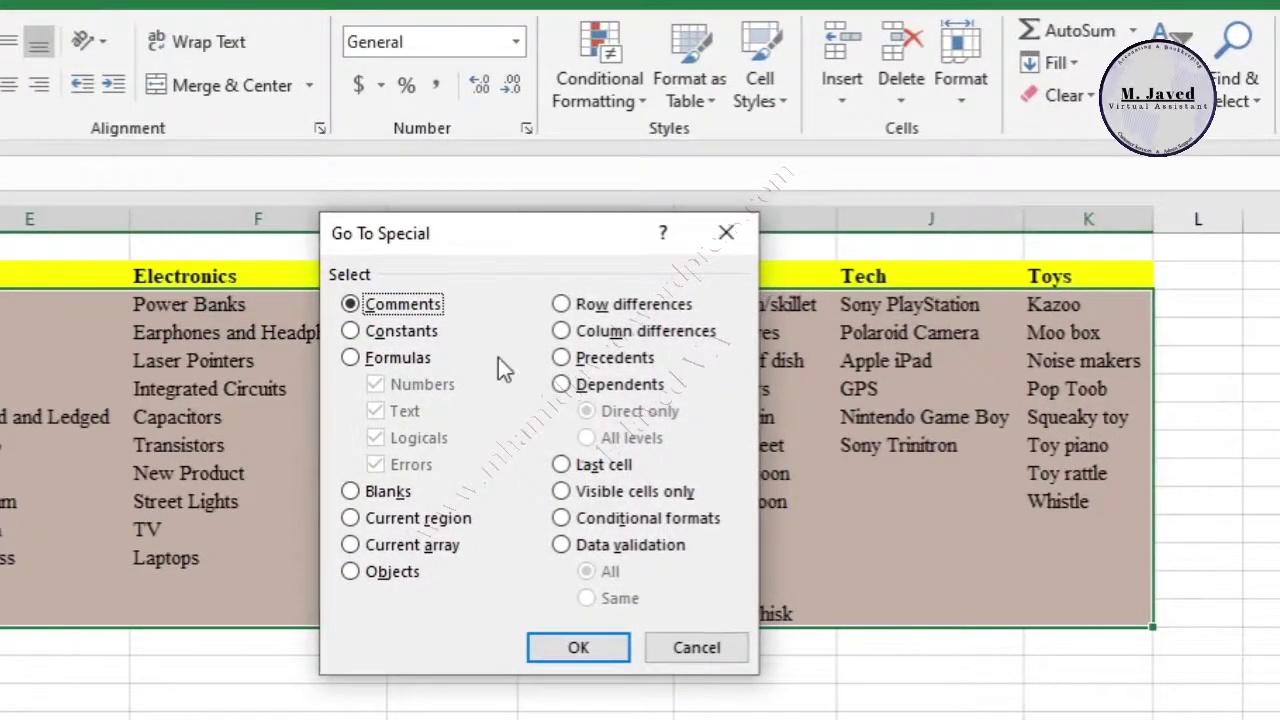
left_click(349, 491)
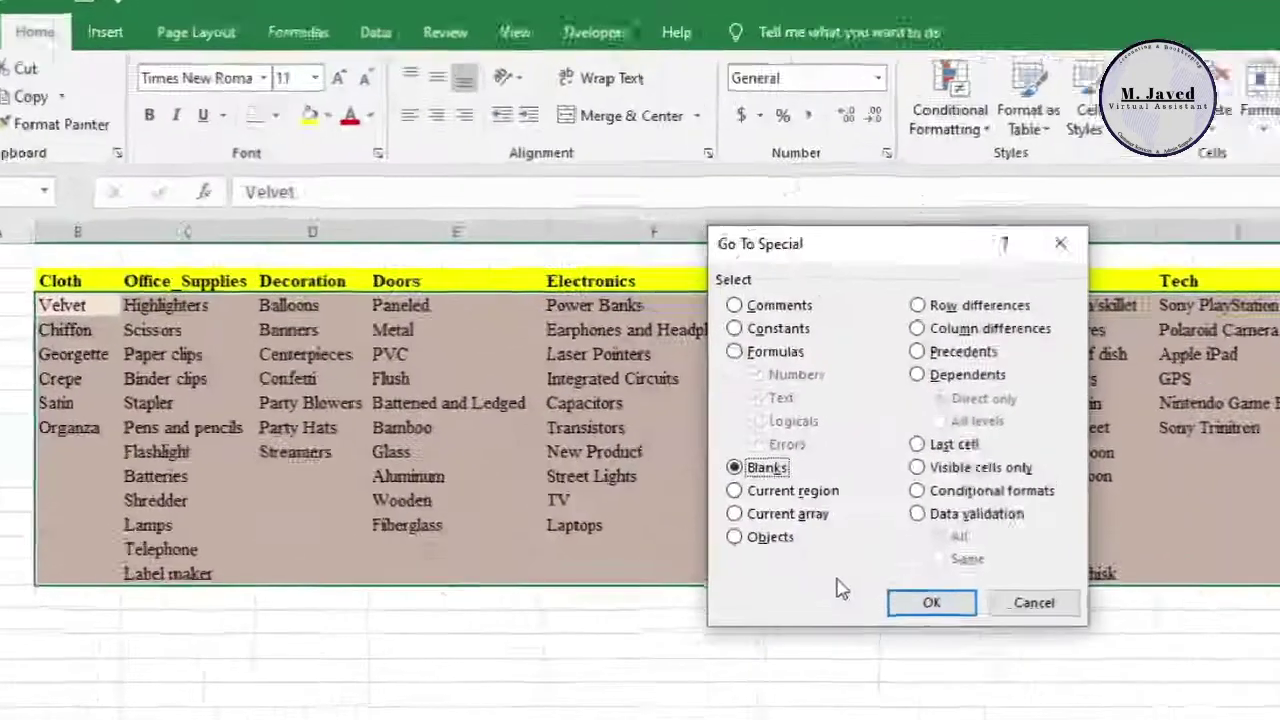
left_click(931, 602)
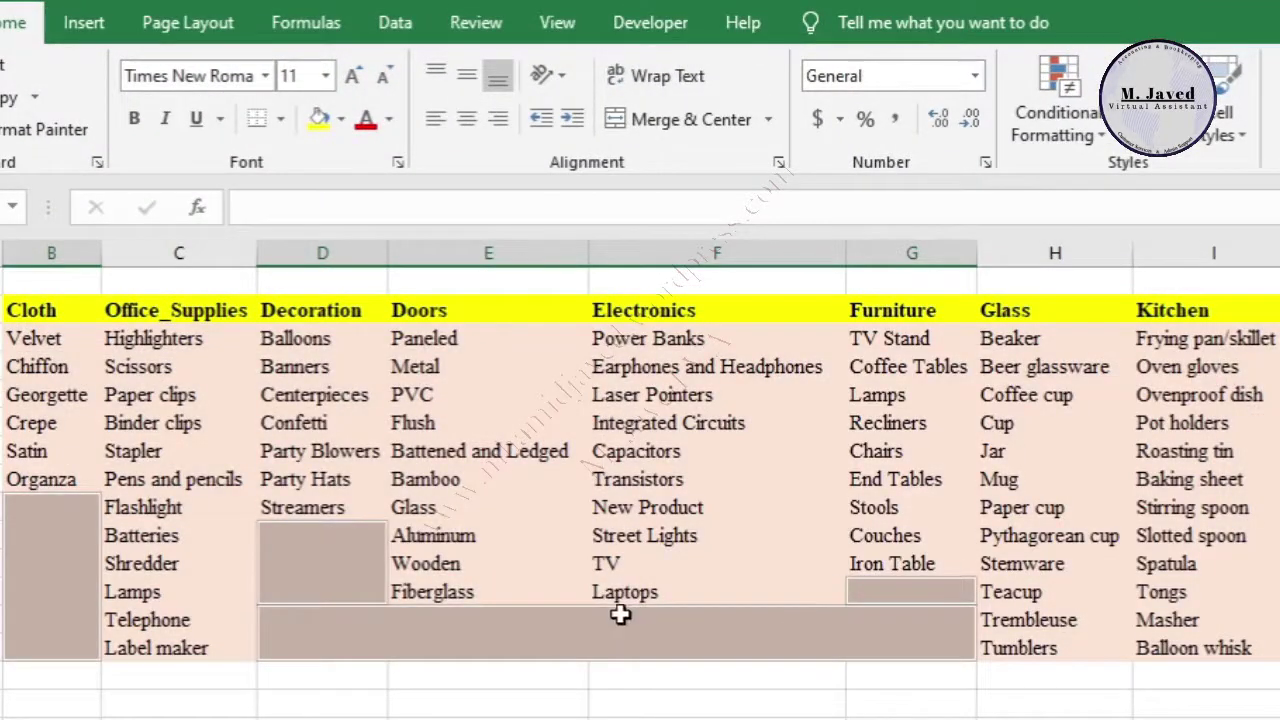
Step: Delete the selected blank cells from the product lists with the Shift cells up option
right_click(533, 644)
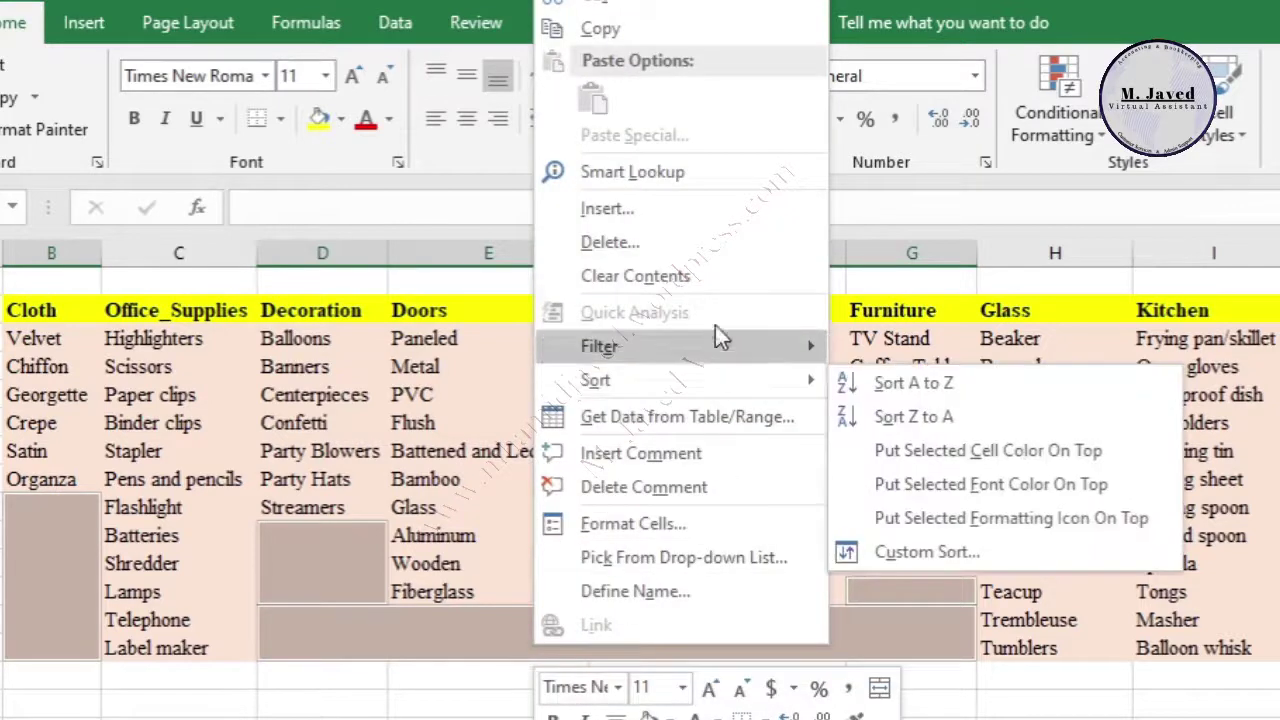
left_click(702, 244)
left_click_drag(690, 128, 802, 437)
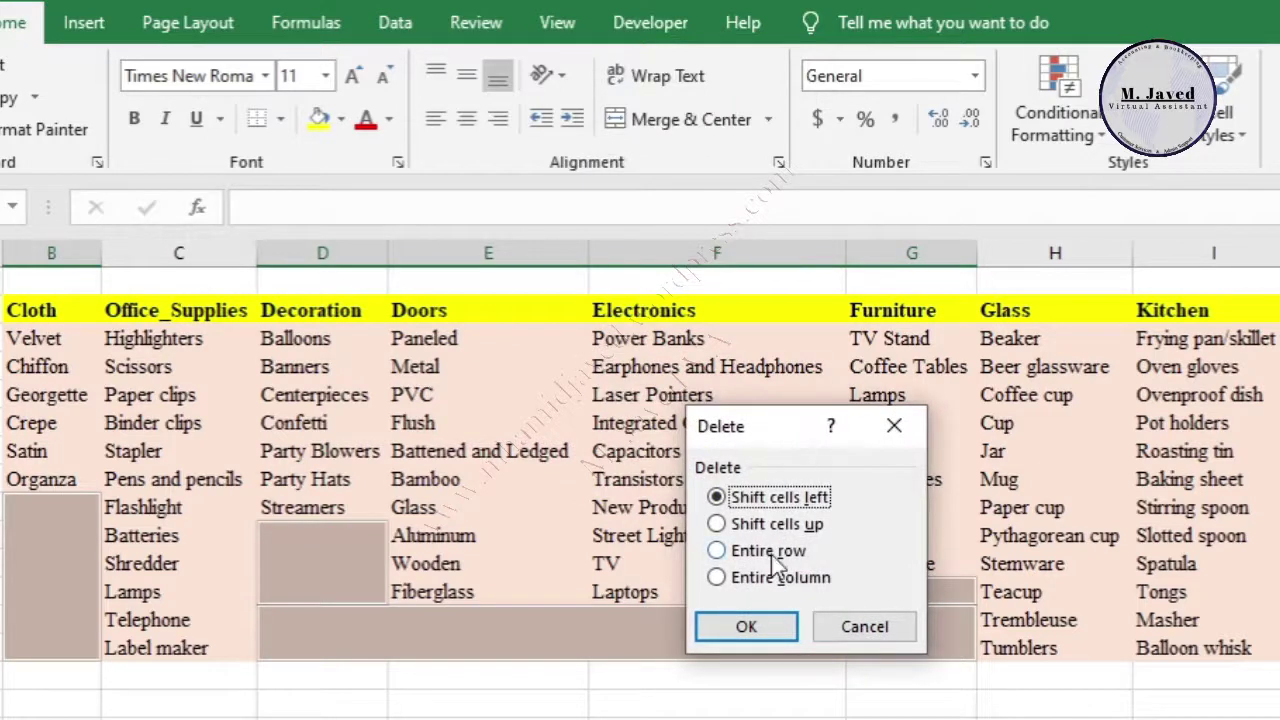
left_click(717, 524)
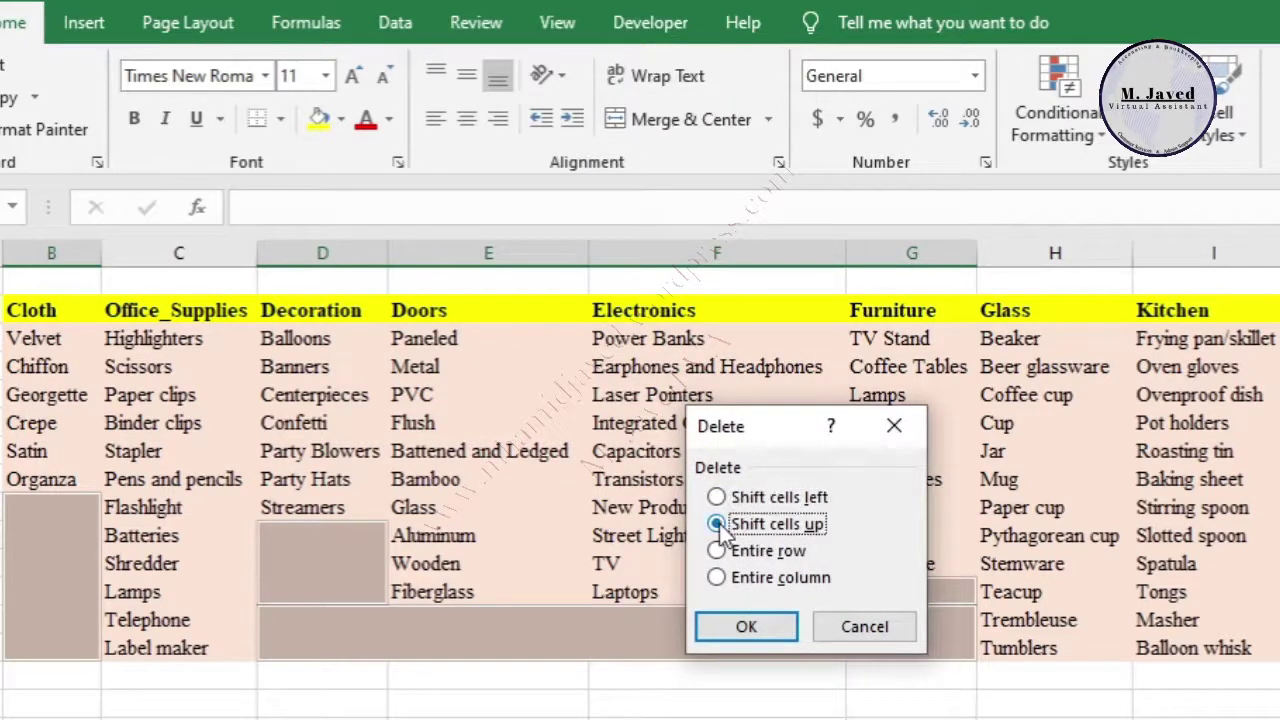
left_click(775, 630)
left_click(740, 570)
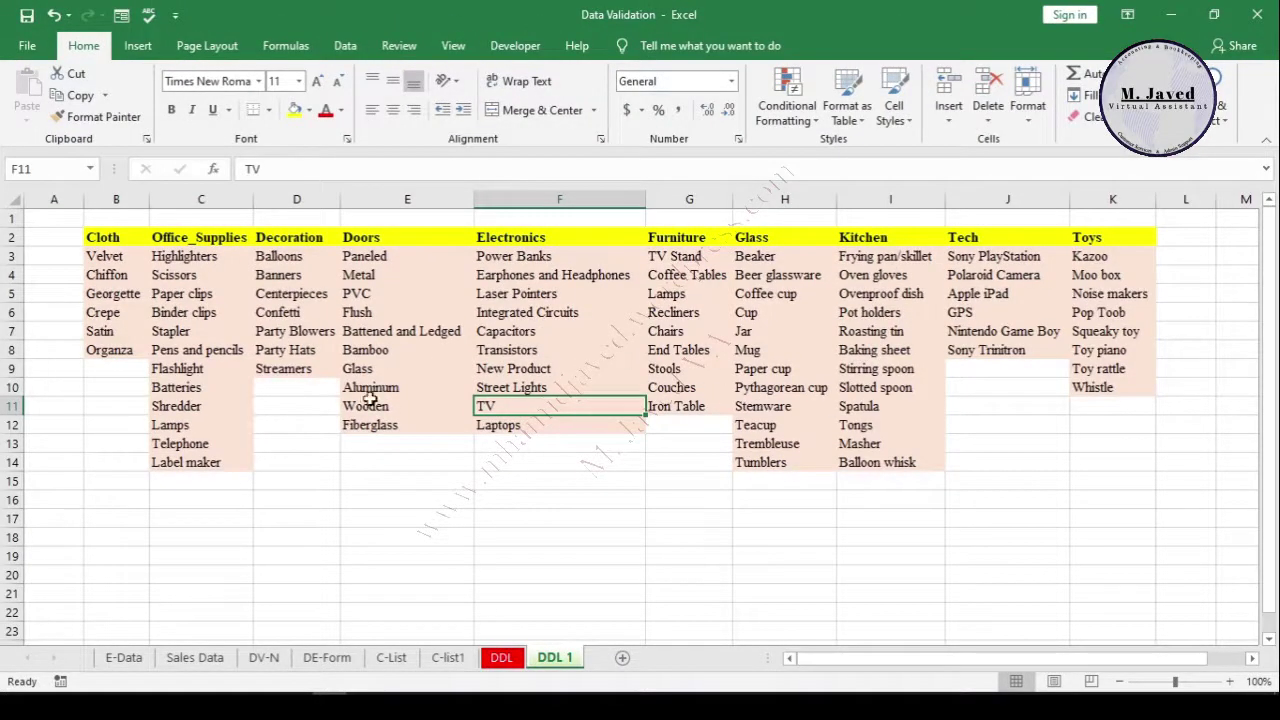
left_click(572, 389)
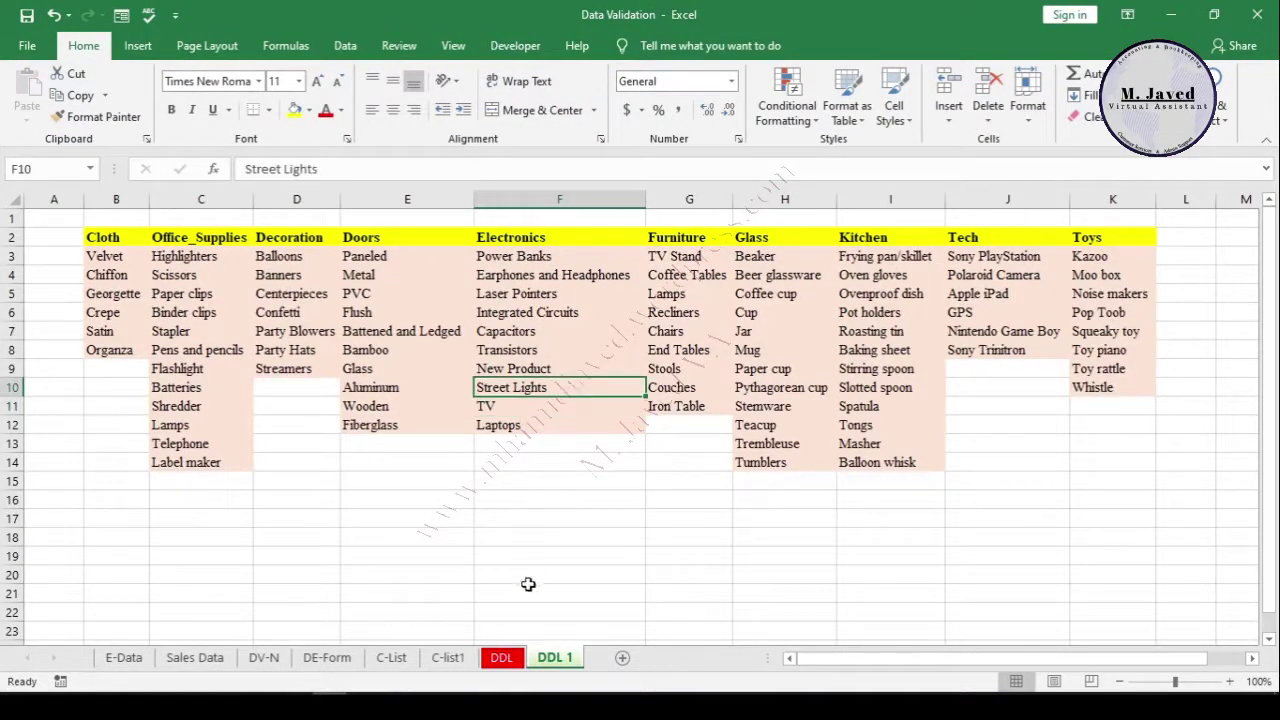
Step: Recheck the product dropdowns in column C of the DDL sheet, including C6, C5 and C2, for blank entries
left_click(503, 660)
left_click(516, 398)
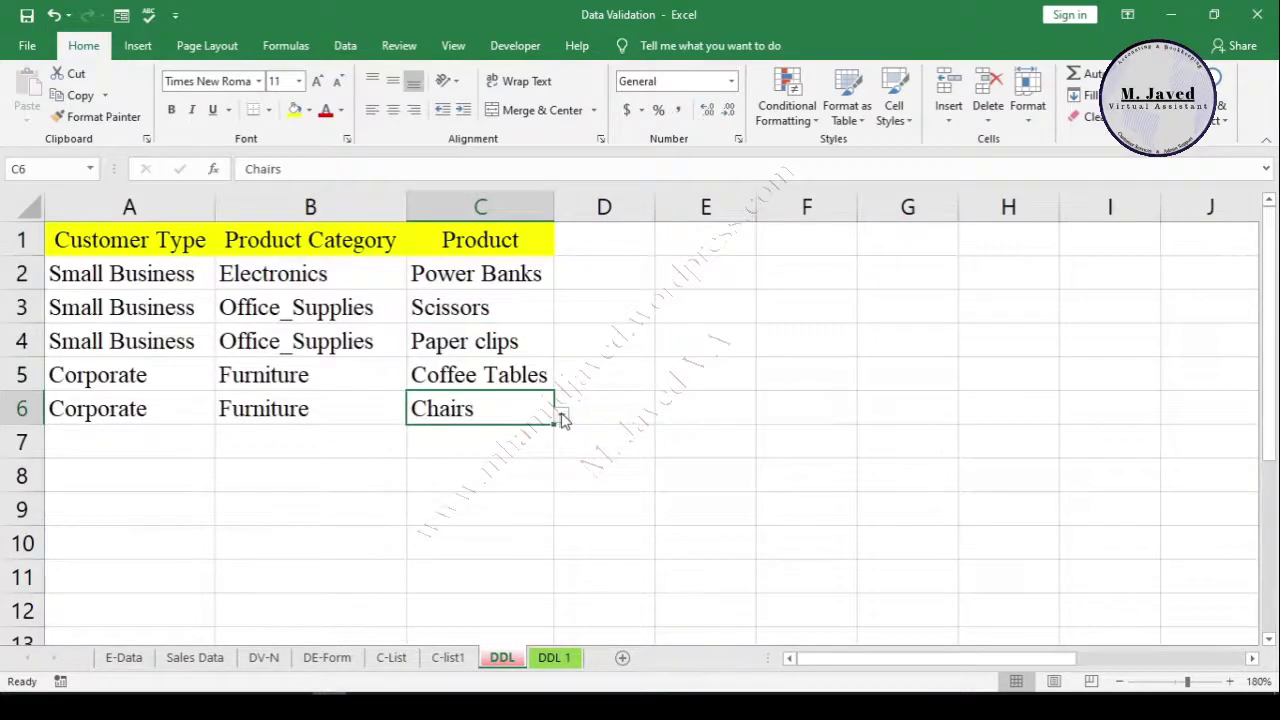
left_click(561, 414)
left_click(540, 375)
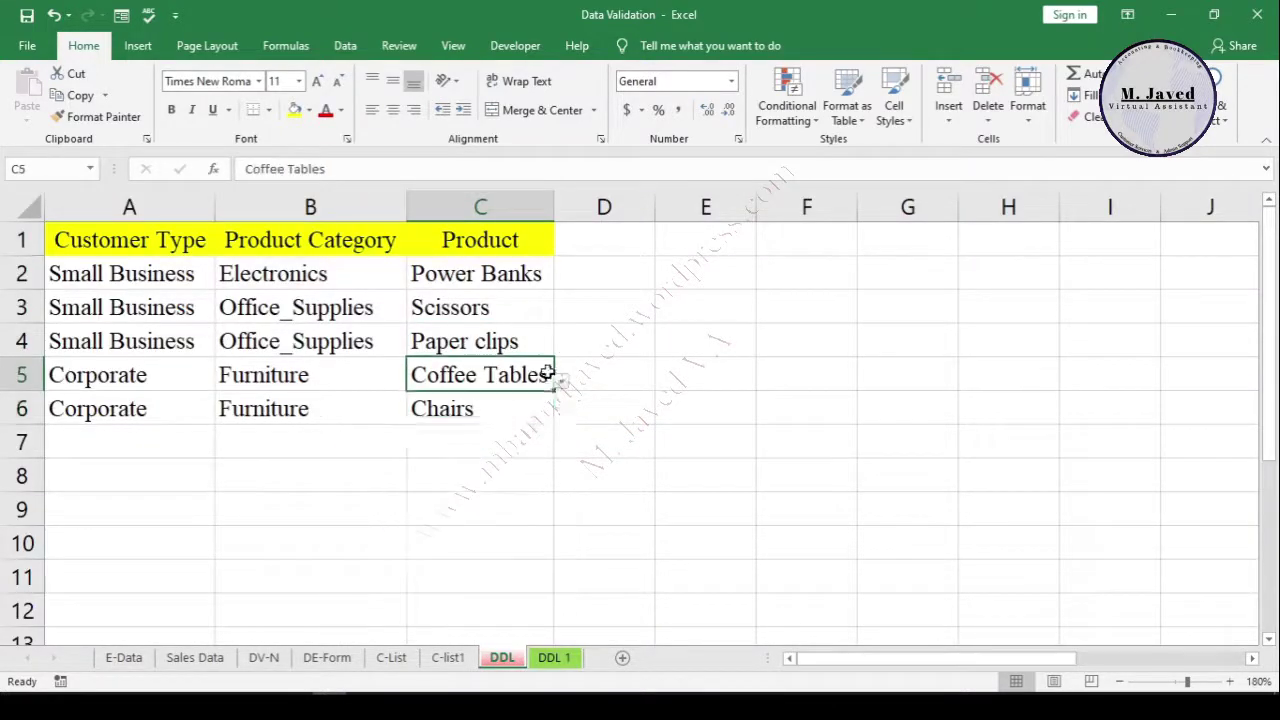
left_click(561, 381)
left_click(506, 400)
left_click(526, 333)
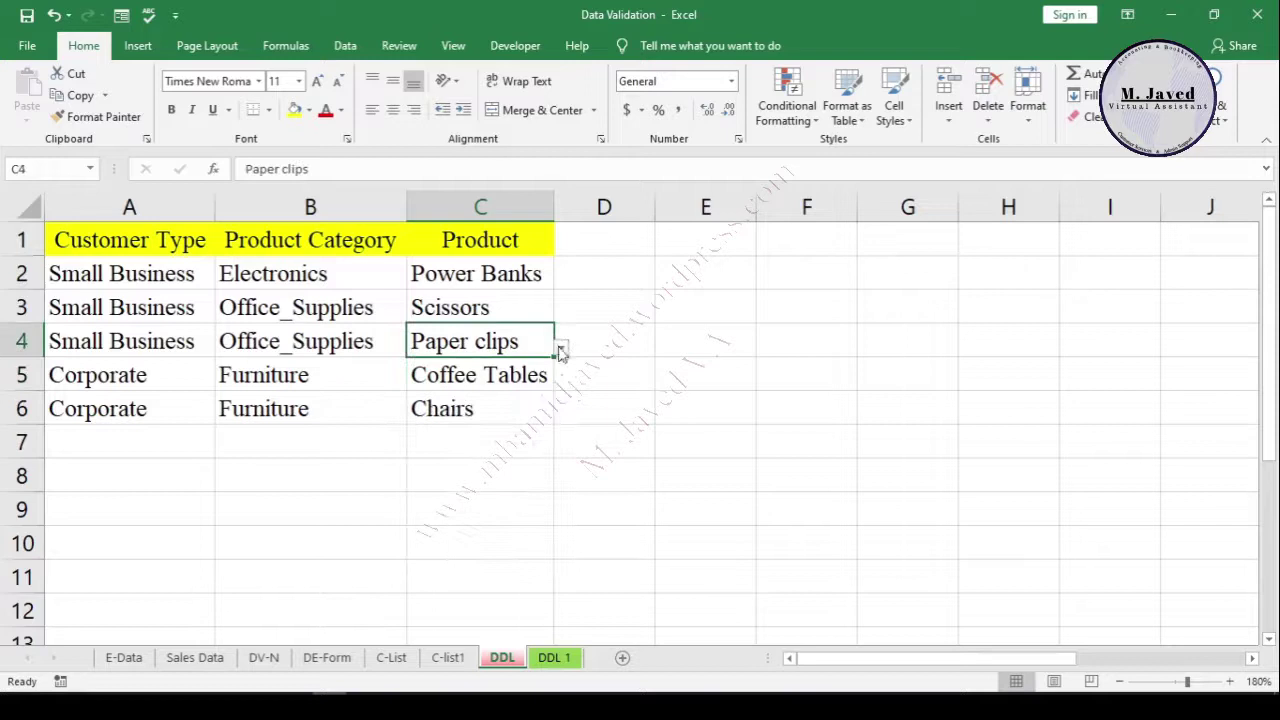
left_click(540, 284)
left_click(561, 286)
scroll(486, 300, "down", 1)
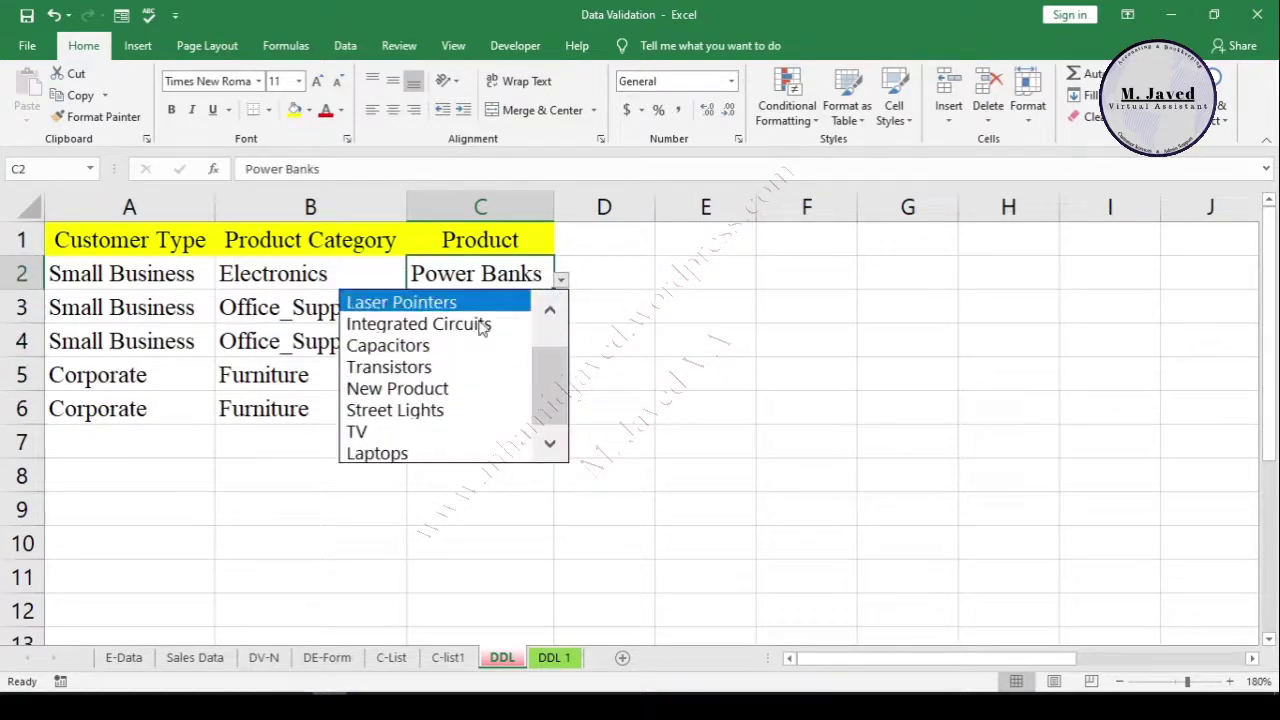
left_click(489, 443)
left_click(488, 441)
left_click(588, 243)
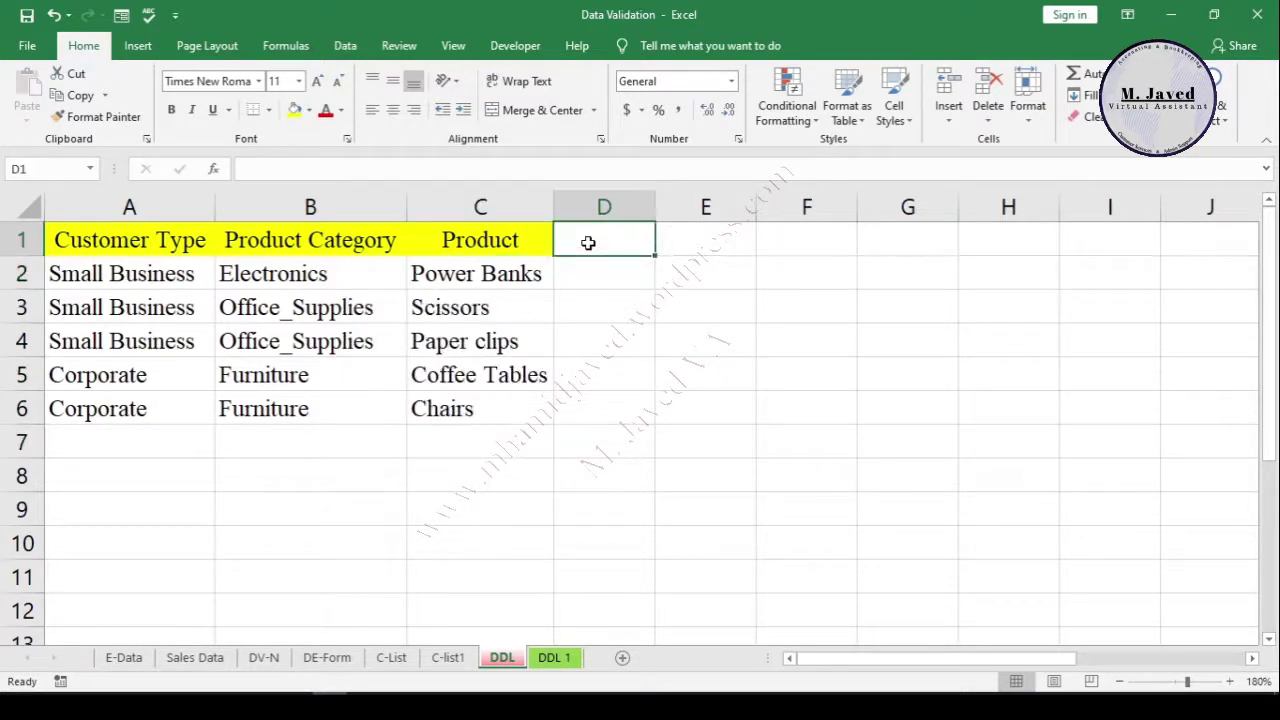
Step: Start row 7 by choosing Residential as the customer type in A7 and Decoration as the product category in B7
left_click(489, 437)
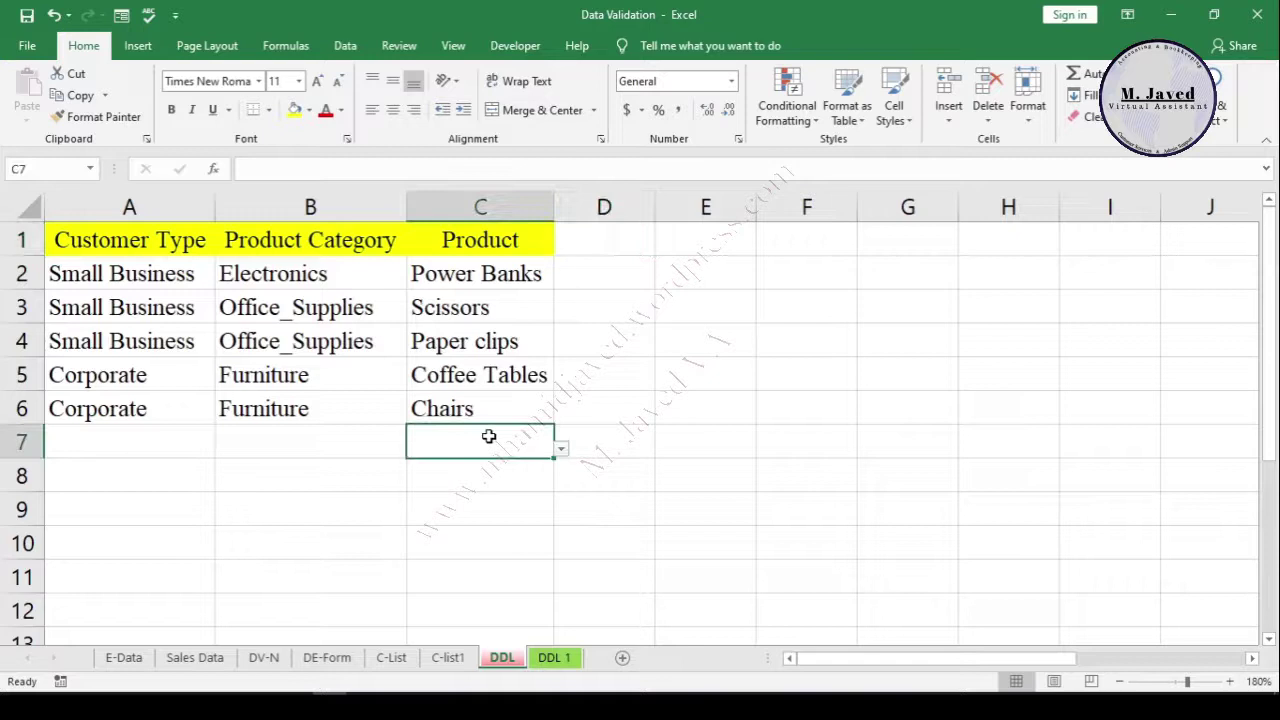
left_click(208, 434)
left_click(226, 450)
left_click(180, 534)
left_click(395, 448)
left_click(413, 450)
left_click(314, 522)
Step: Review the Decoration products offered in C7's dropdown without choosing one
left_click(500, 443)
left_click(560, 448)
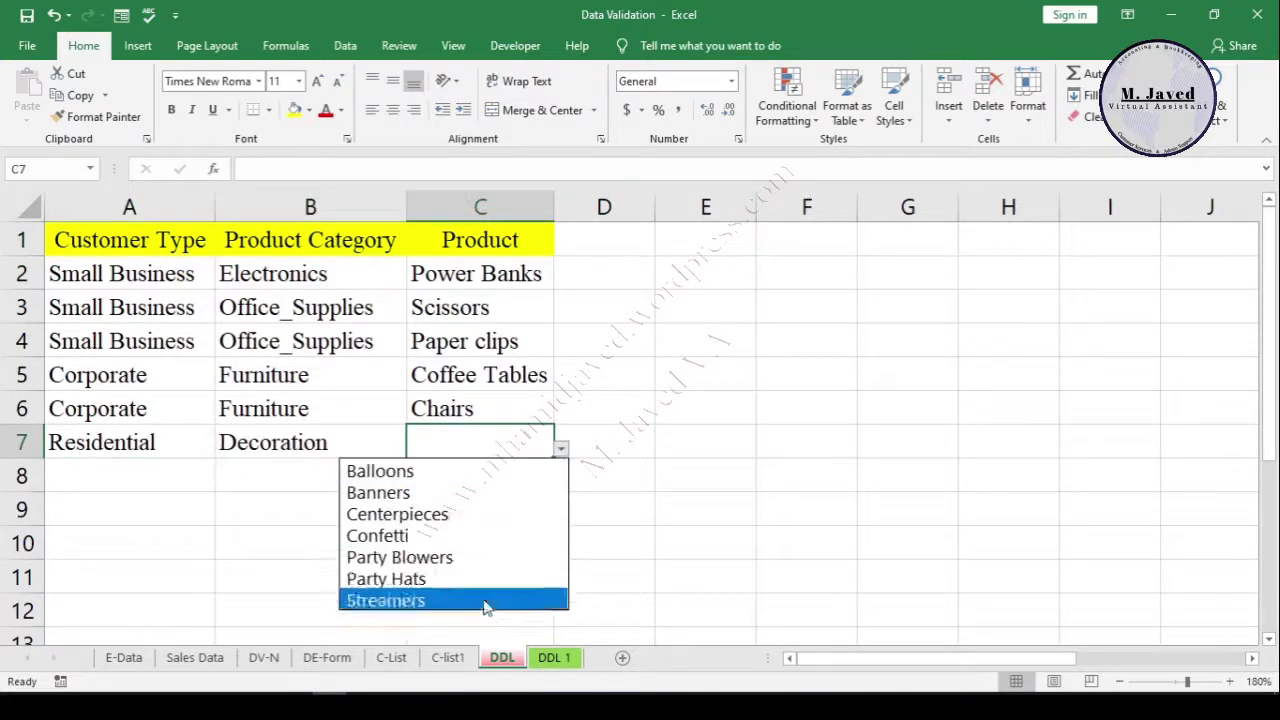
key("Escape")
Step: On DDL 1, insert a cell above Centerpieces in the Decoration list, shifting cells down, and enter New Product in it
left_click(554, 659)
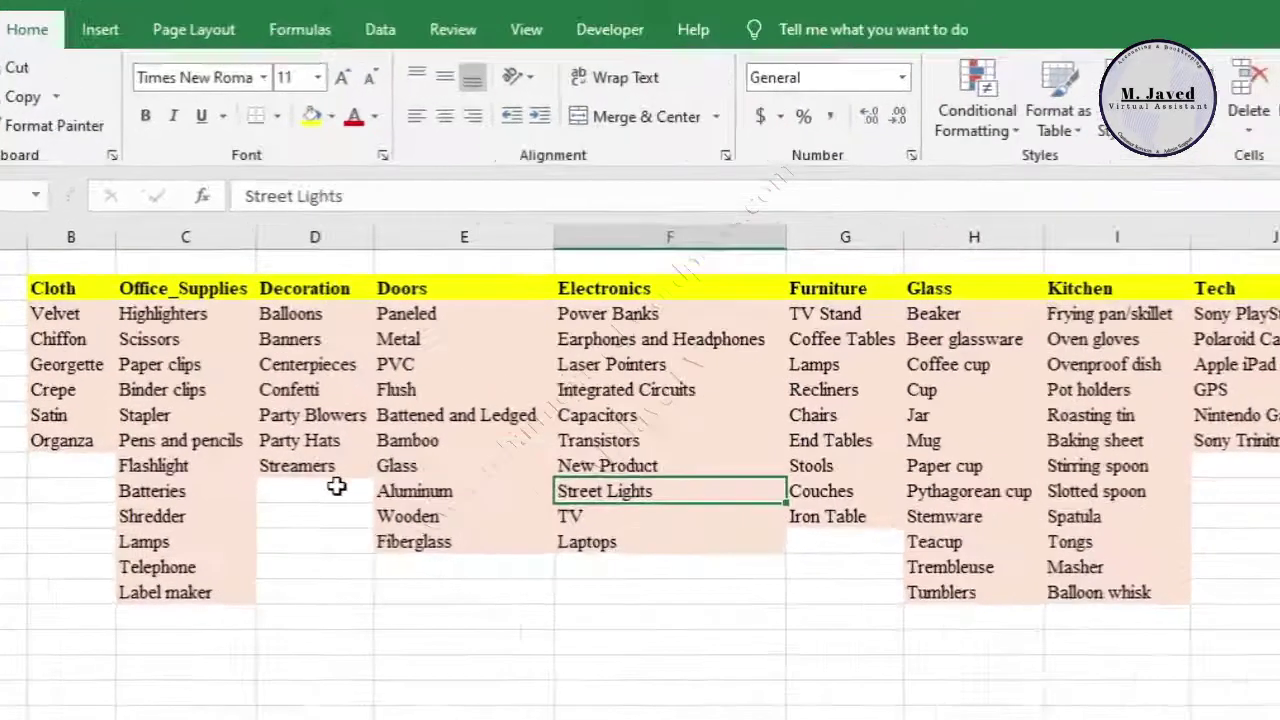
left_click(312, 384)
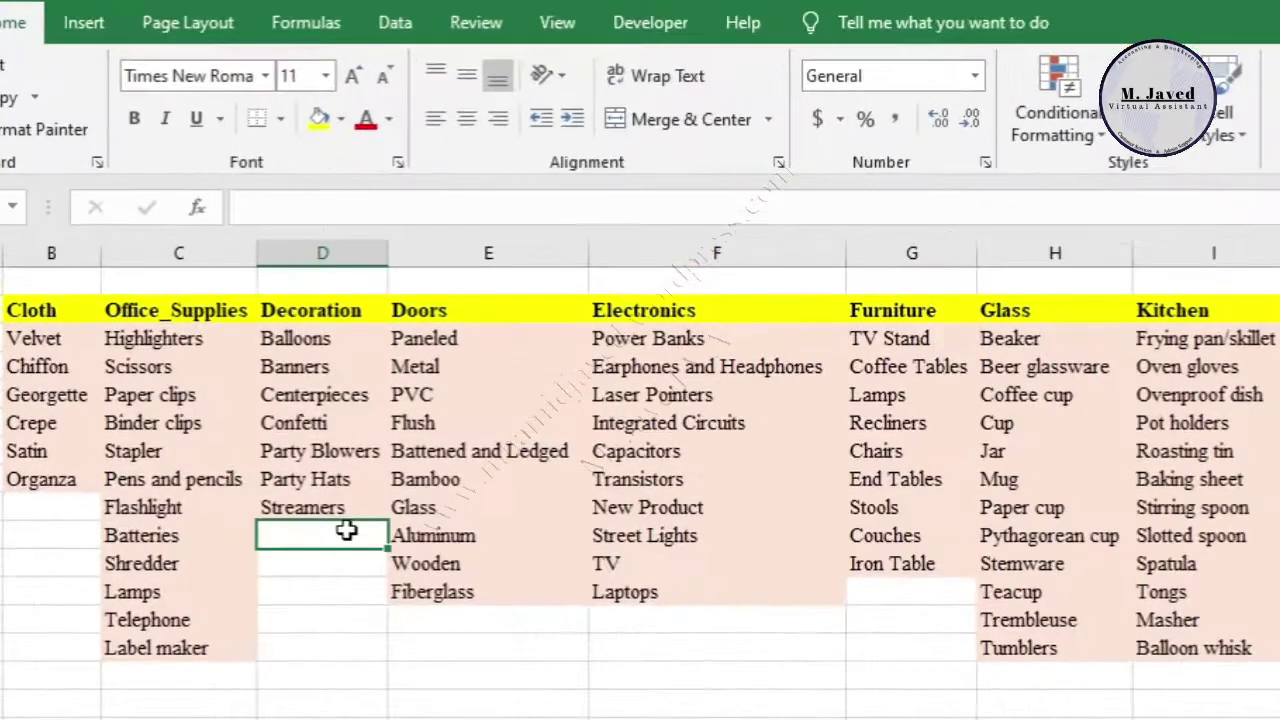
right_click(322, 395)
left_click(397, 547)
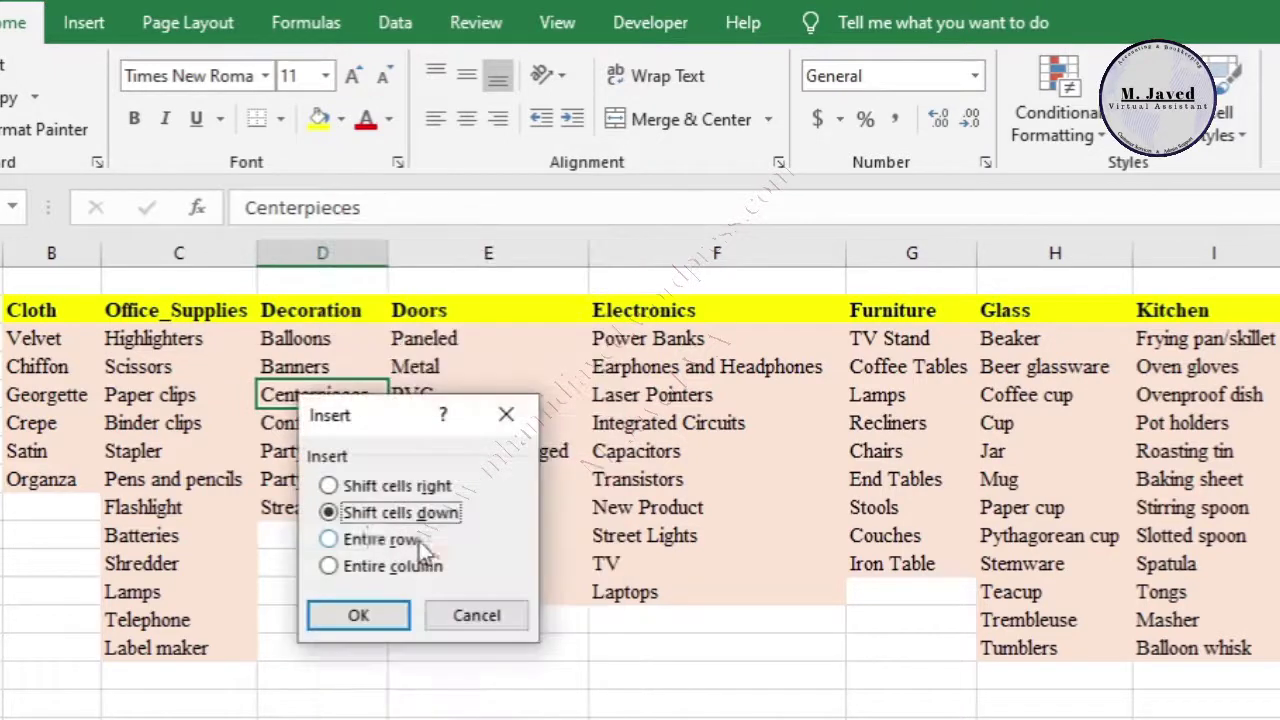
left_click(375, 604)
type("New Produc")
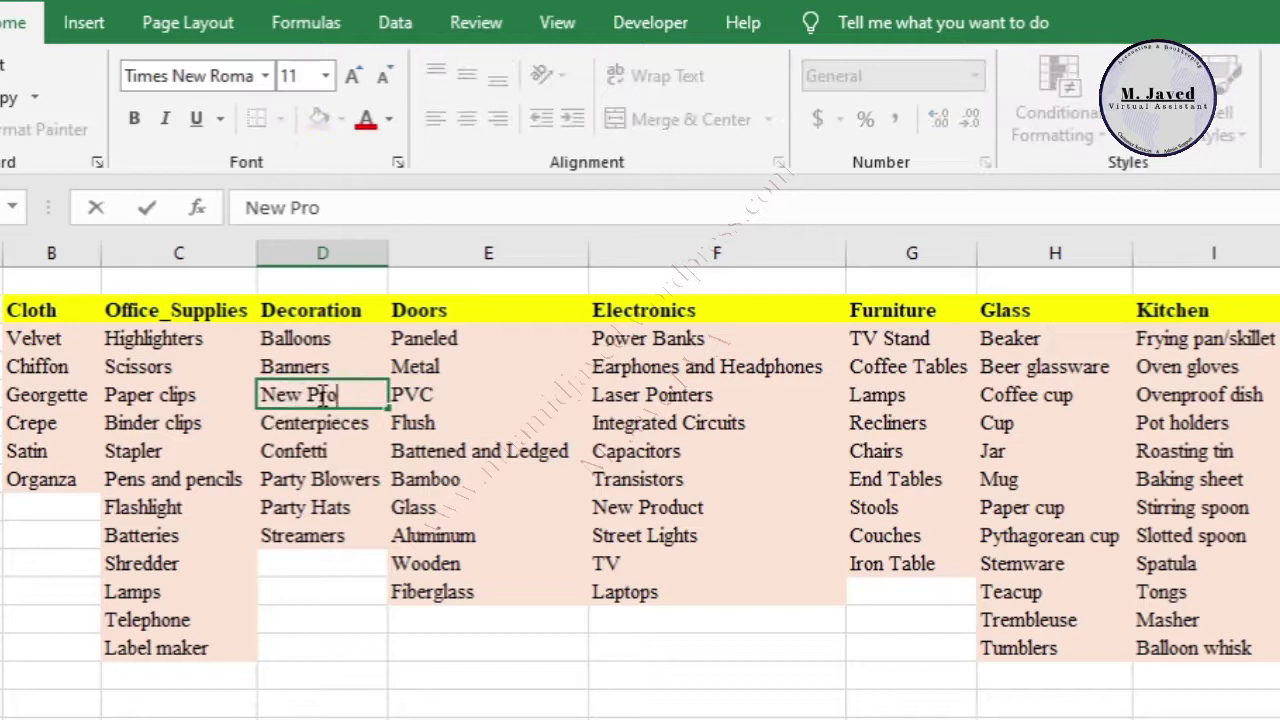
type("t")
left_click(328, 479)
key("Up")
key("Up")
key("Up")
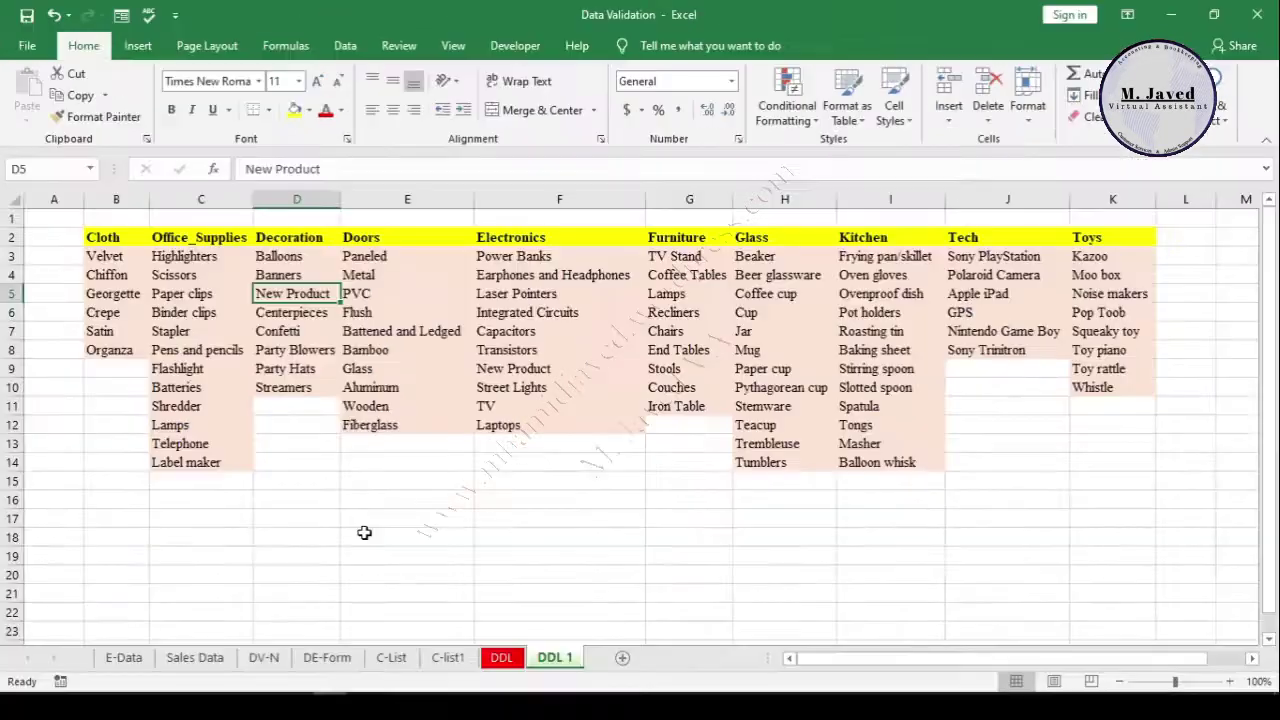
Step: On the DDL sheet, check C7's product dropdown for the inserted New Product entry without choosing anything
left_click(503, 659)
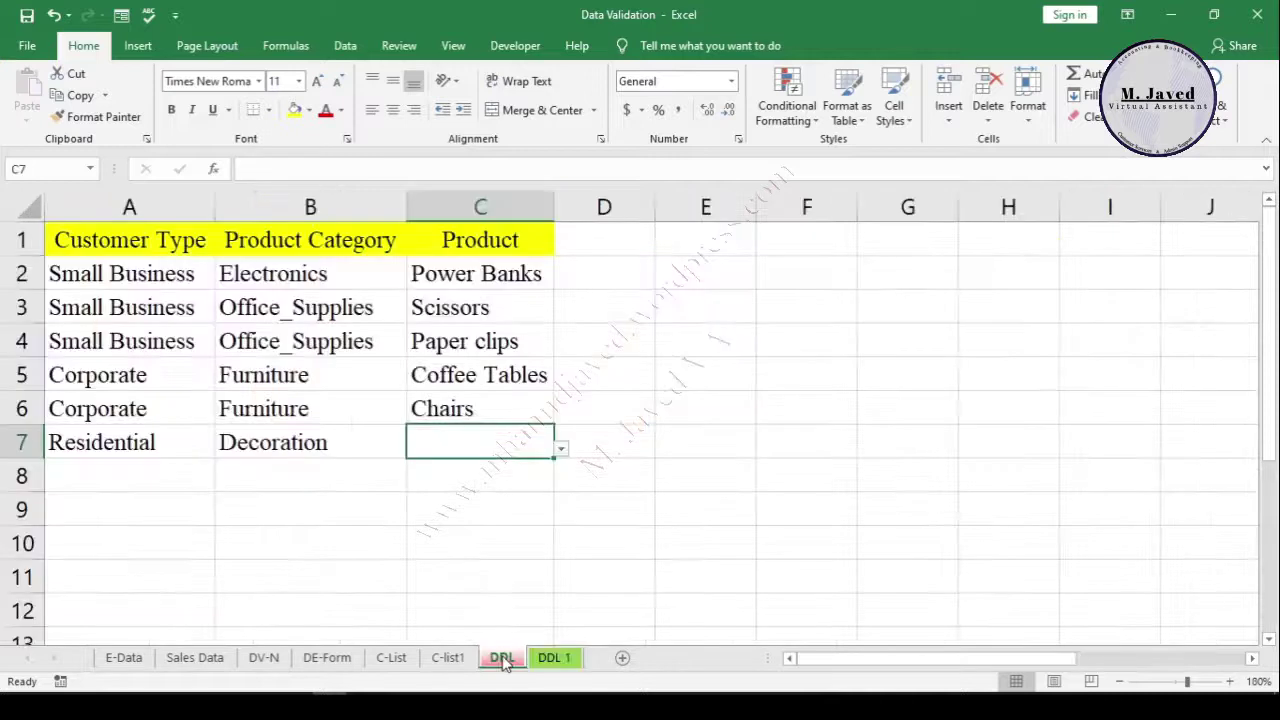
left_click(562, 450)
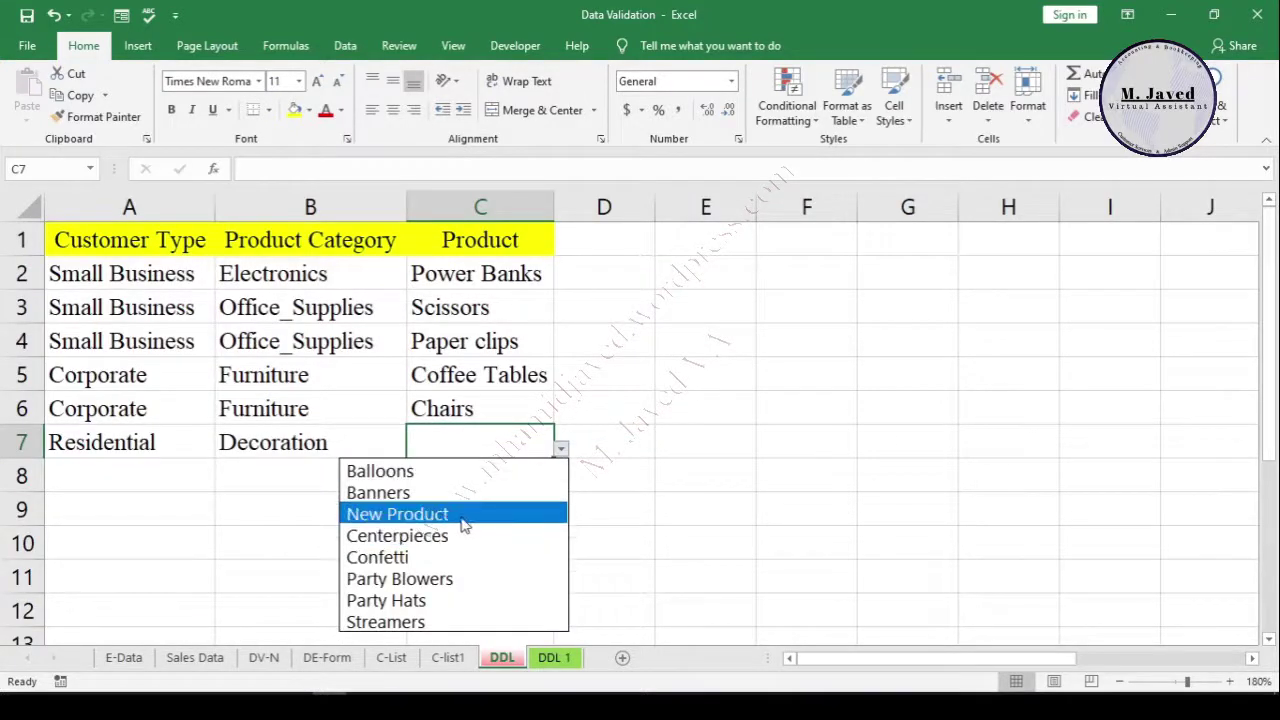
left_click(476, 444)
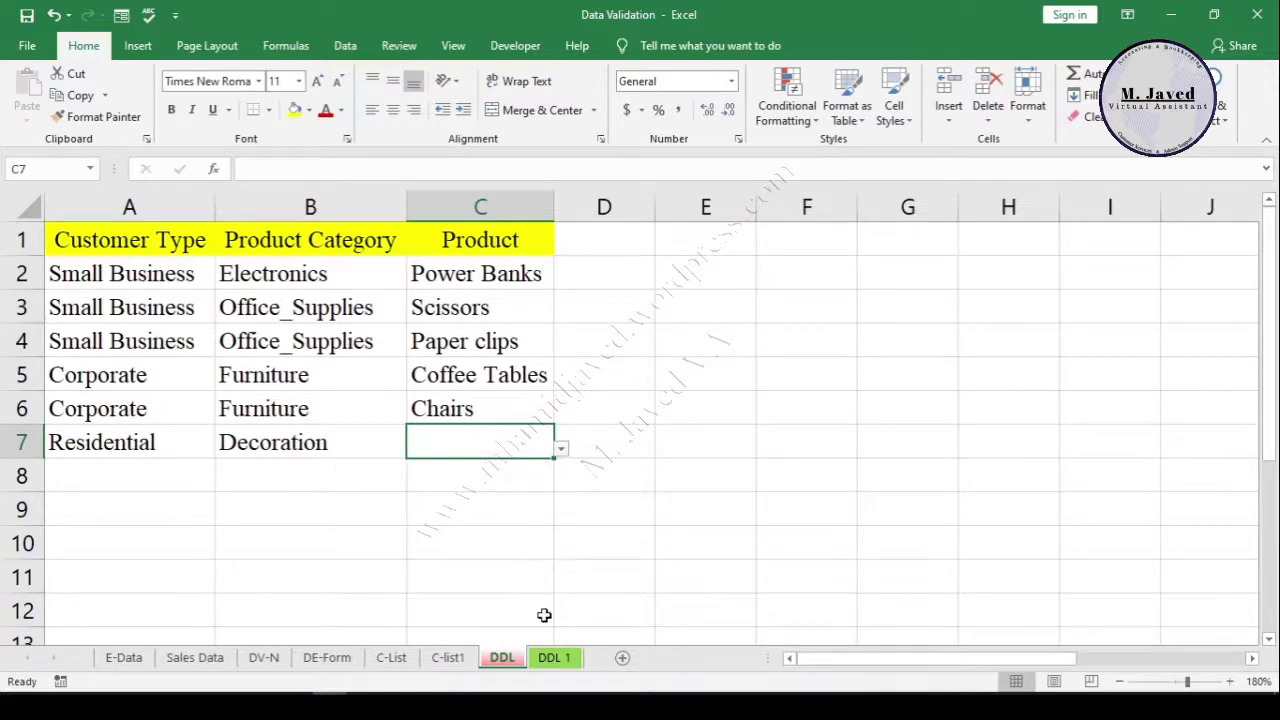
Step: On DDL 1, enter New Product 1 directly below Streamers in the Decoration list and widen column D to fit it
left_click(556, 658)
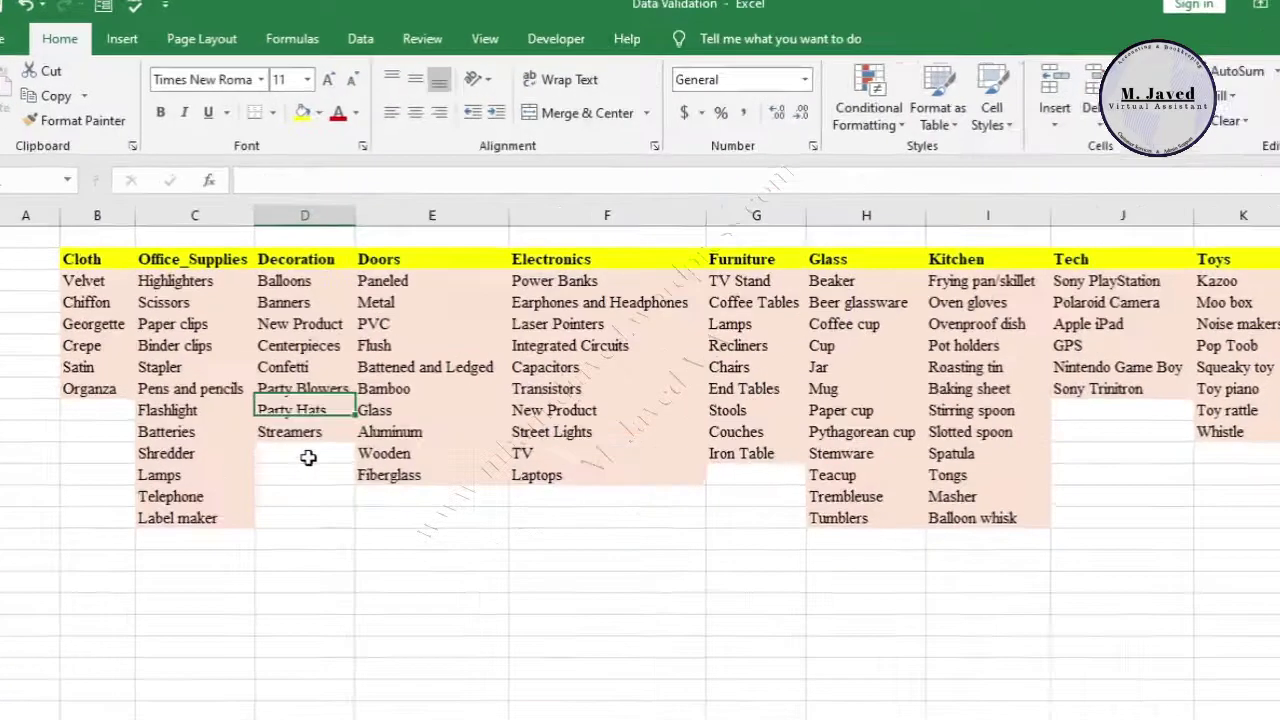
left_click(302, 410)
type("New ")
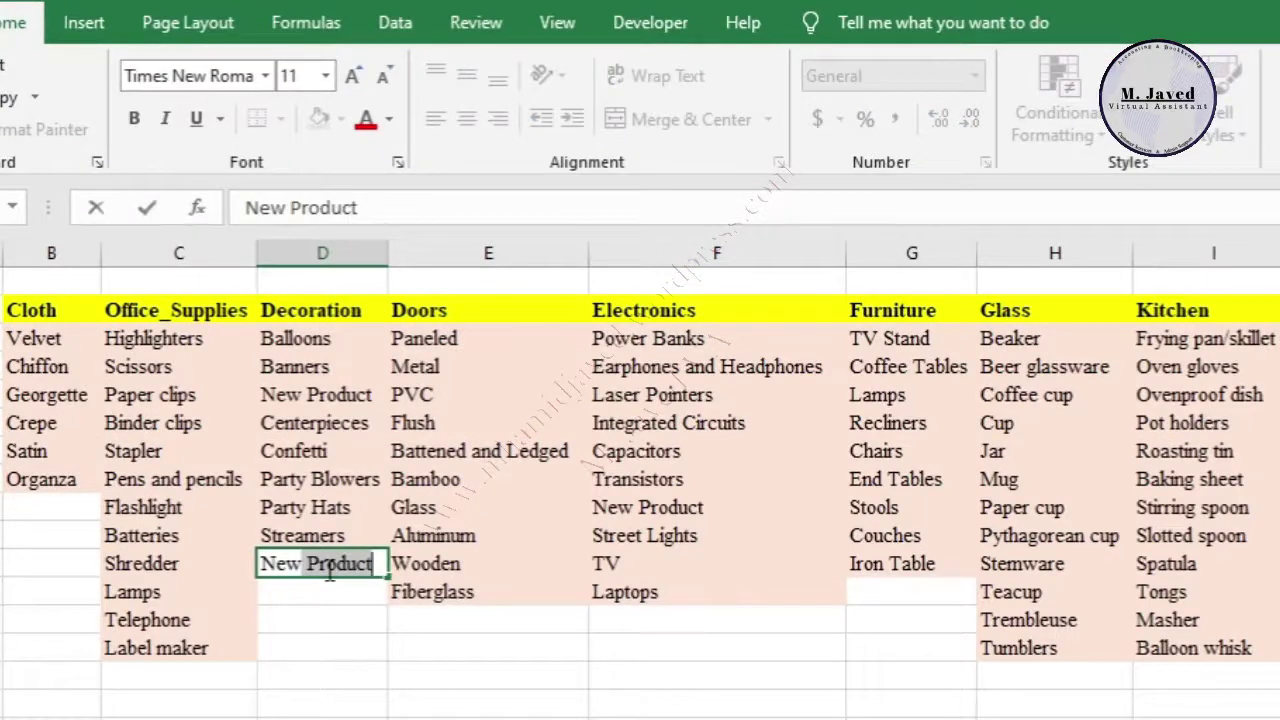
type("Product 1")
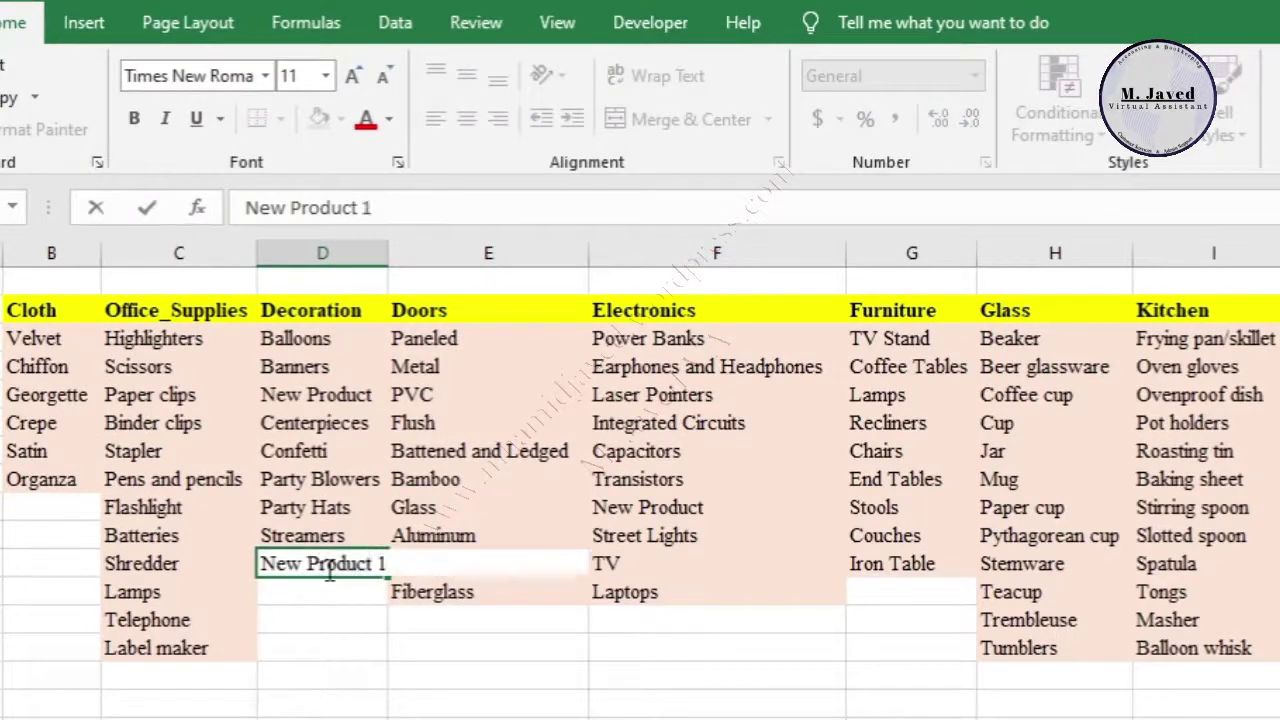
key("Return")
left_click(329, 556)
left_click_drag(387, 254, 396, 254)
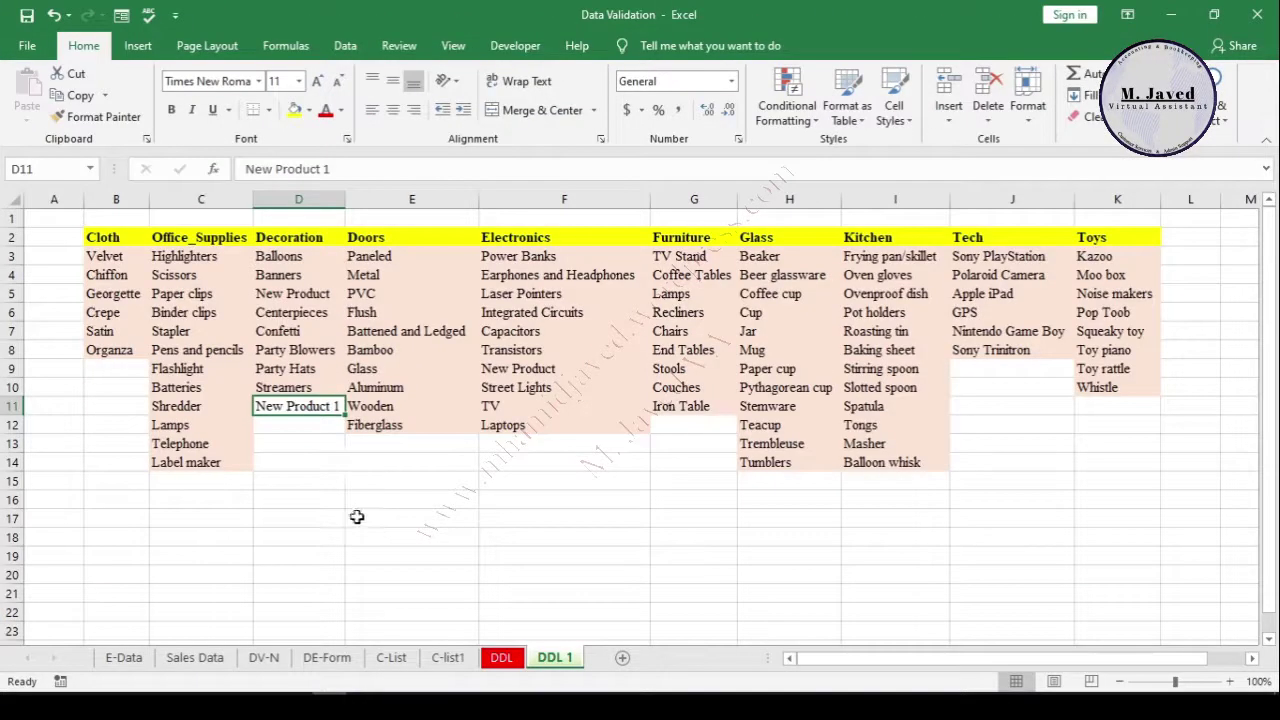
Step: Check on the DDL sheet whether C7's dropdown offers New Product 1, leaving the cell empty
left_click(504, 664)
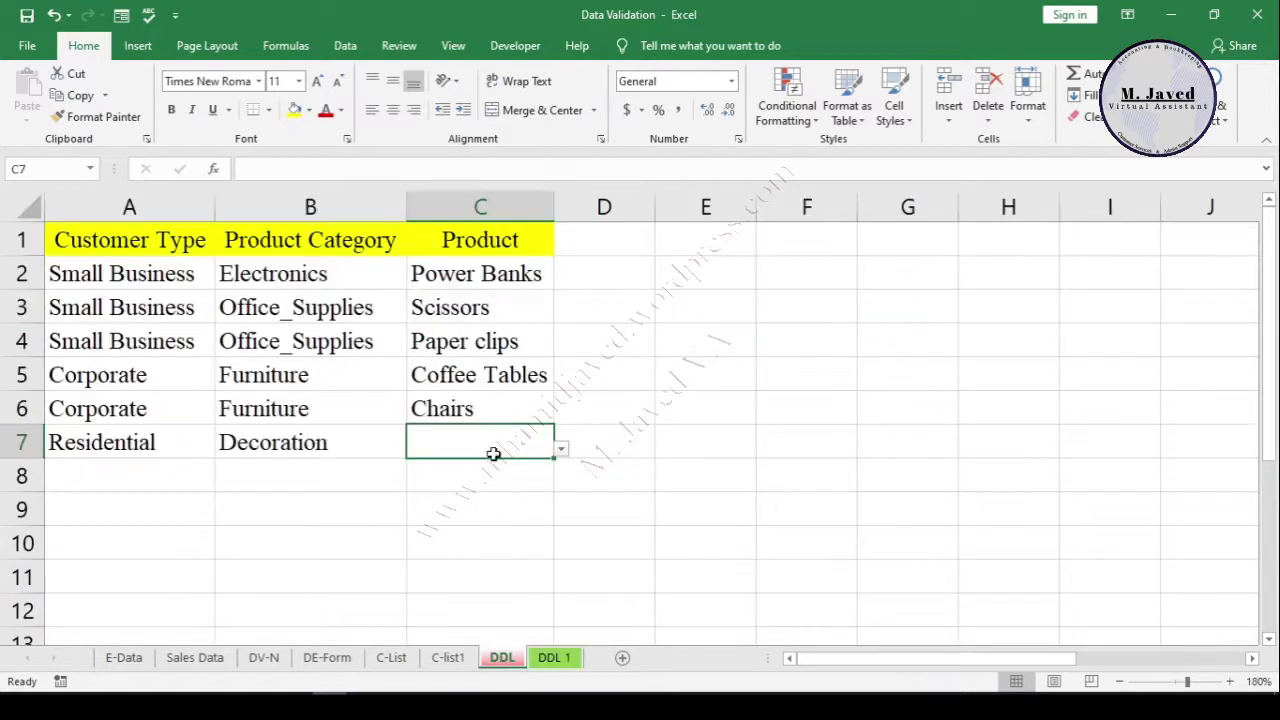
left_click(561, 452)
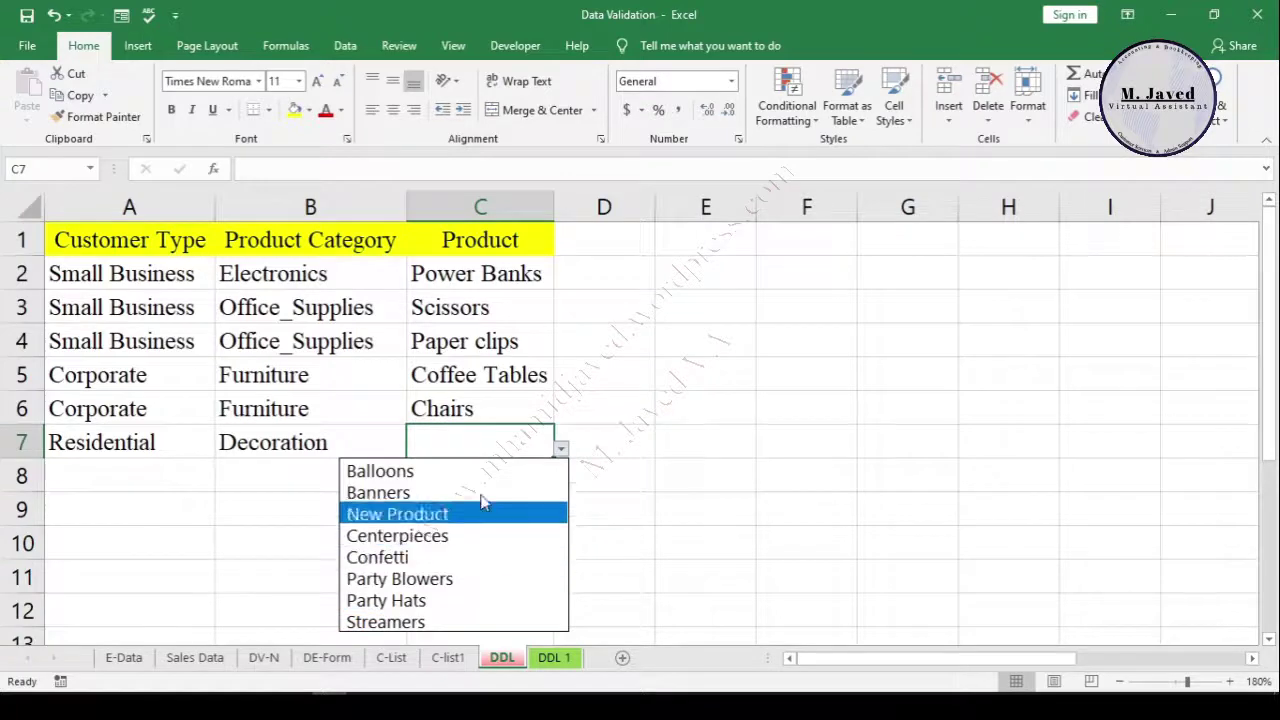
left_click(495, 437)
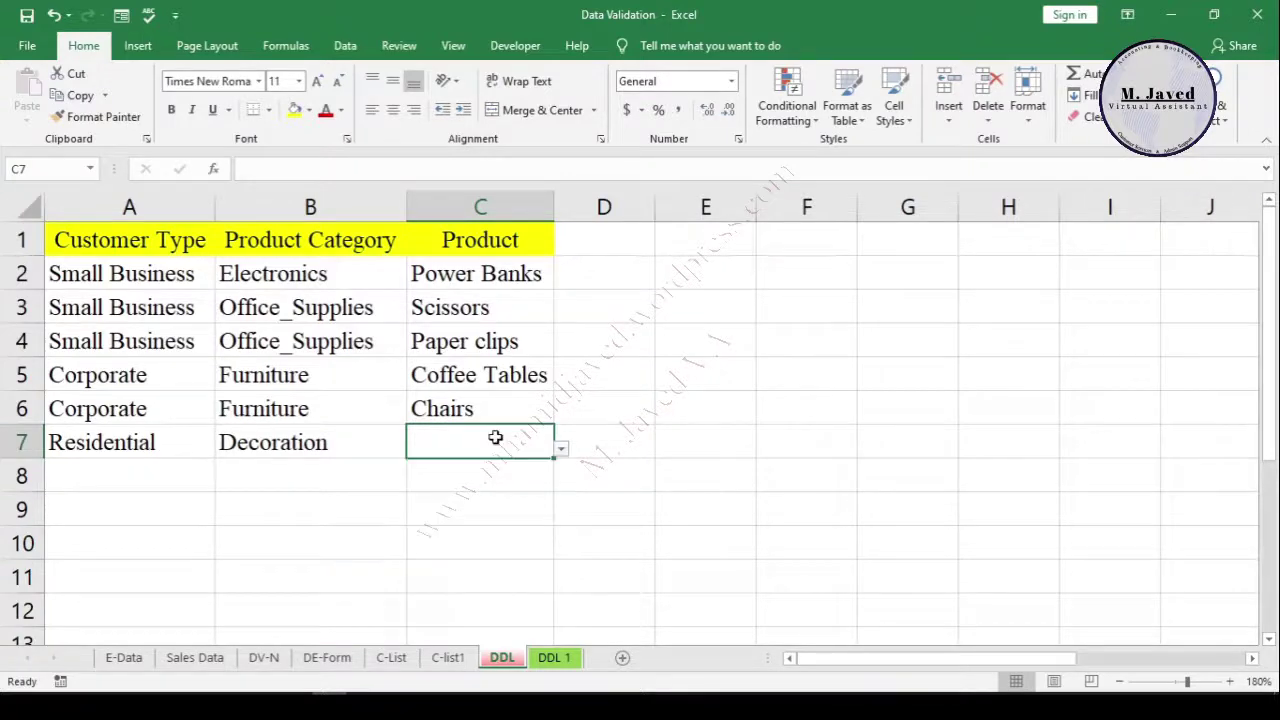
Step: On DDL 1, move New Product 1 into the Decoration list between New Product and Centerpieces, shifting the other items down
left_click(552, 660)
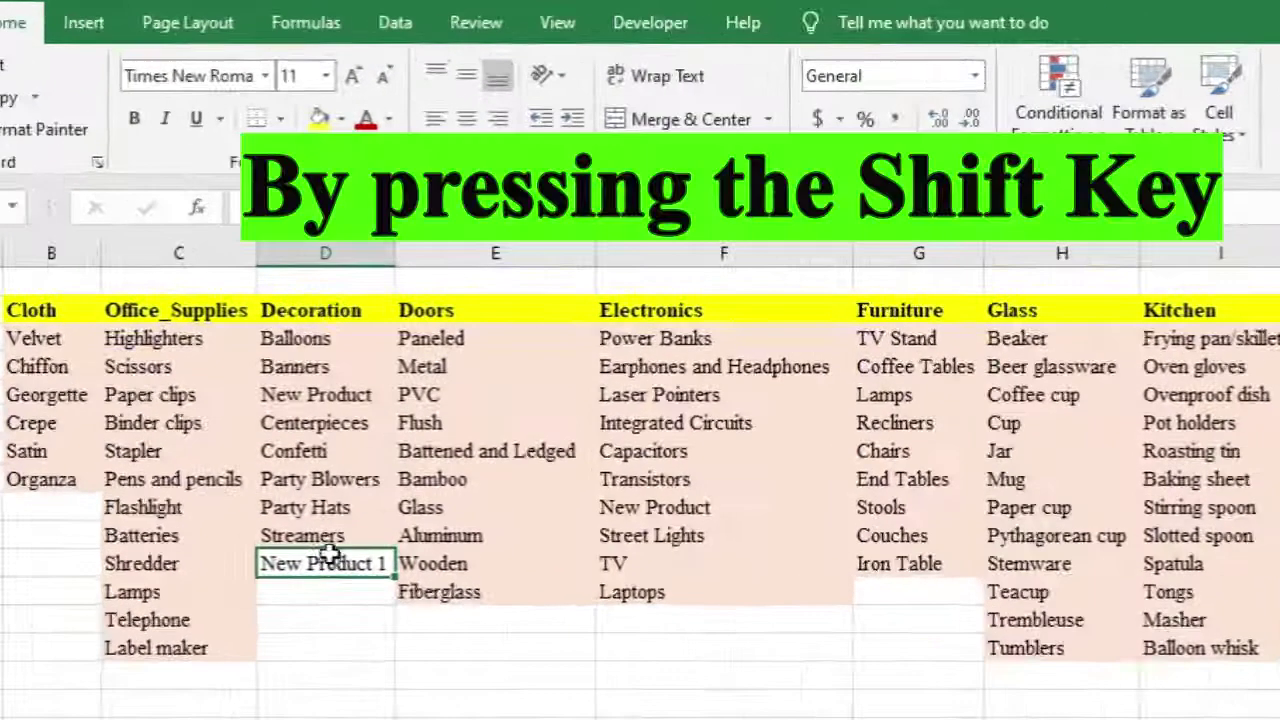
left_click_drag(335, 550, 384, 420)
left_click(335, 507)
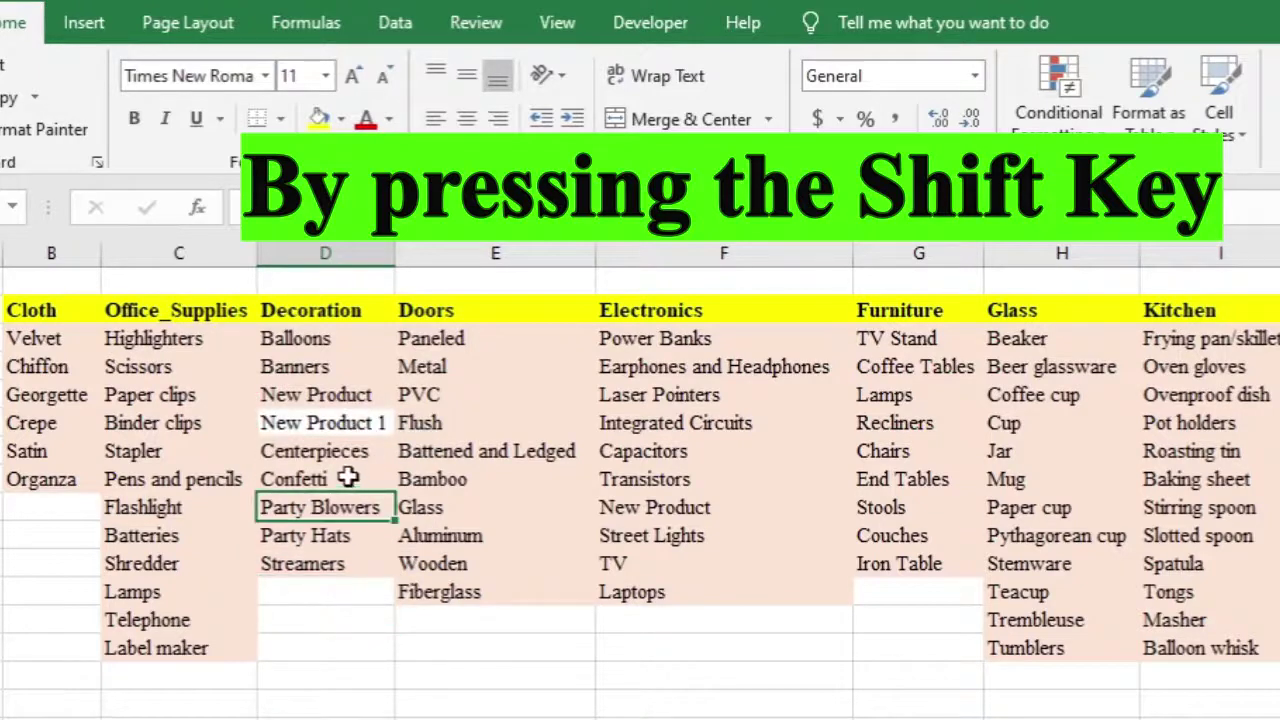
left_click(314, 451)
left_click(300, 479)
left_click(322, 423)
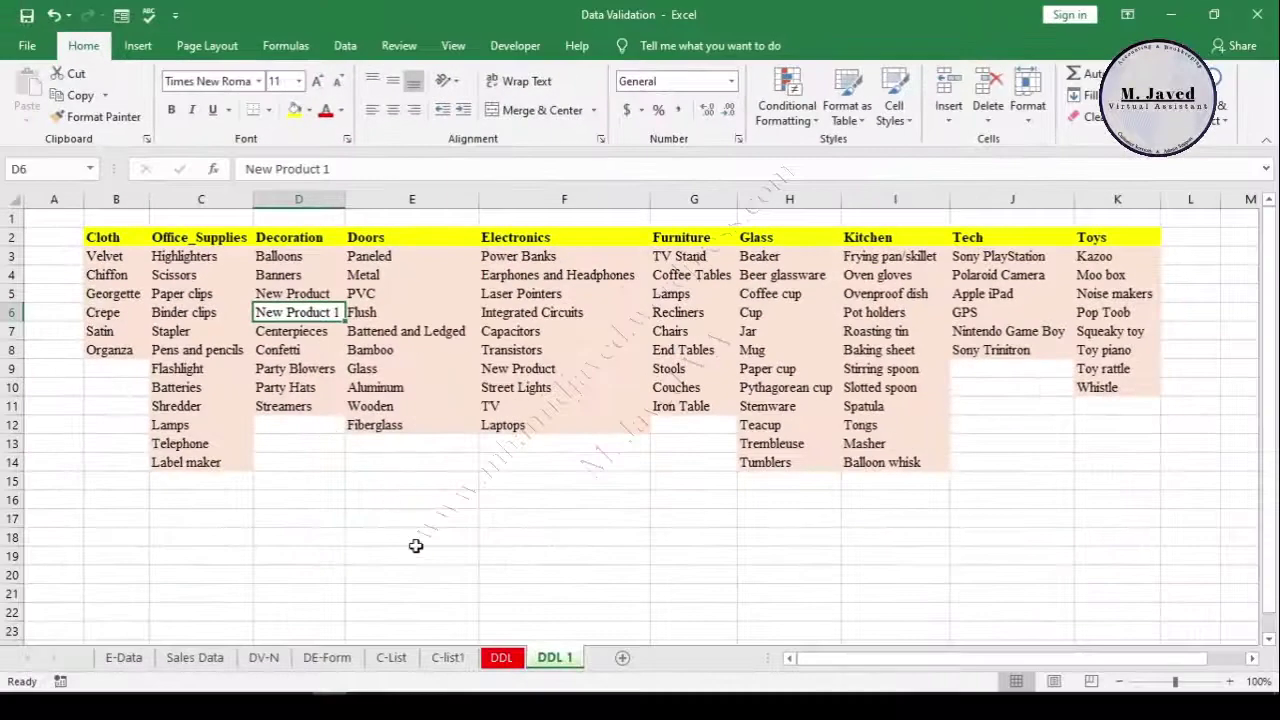
Step: On the DDL sheet, review C7's updated Decoration list and choose New Product as the product
left_click(502, 660)
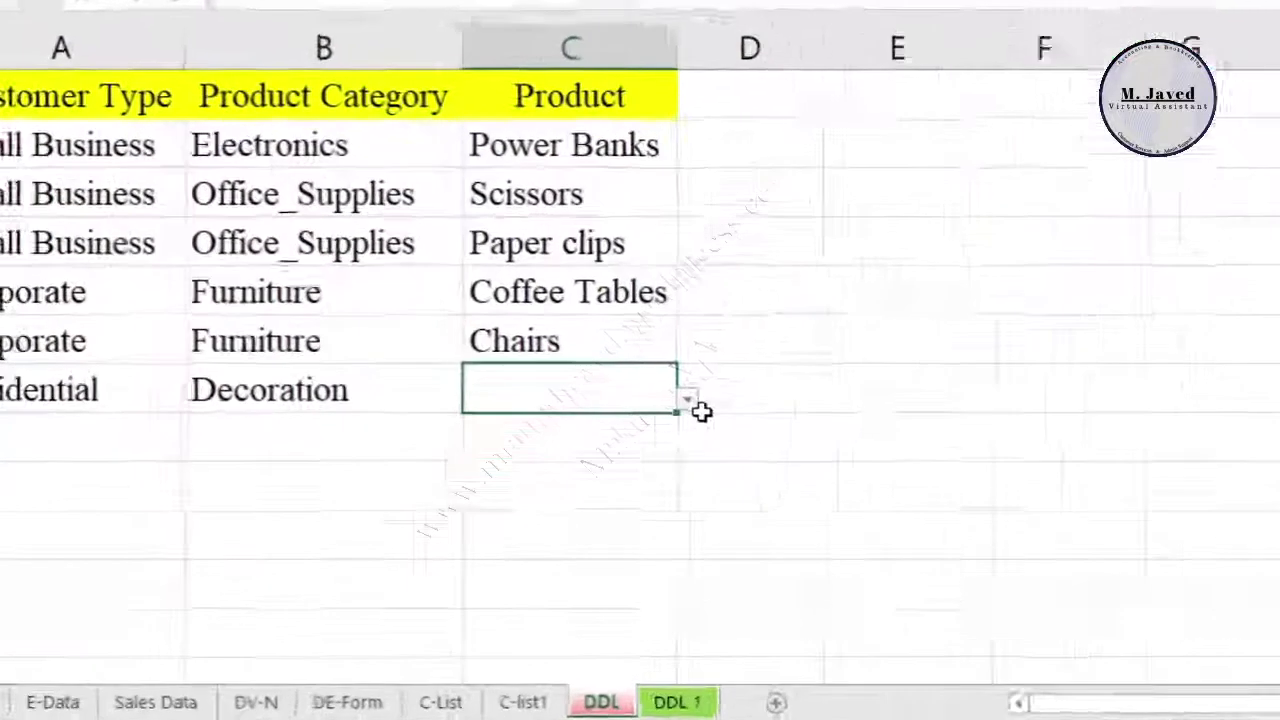
left_click(561, 448)
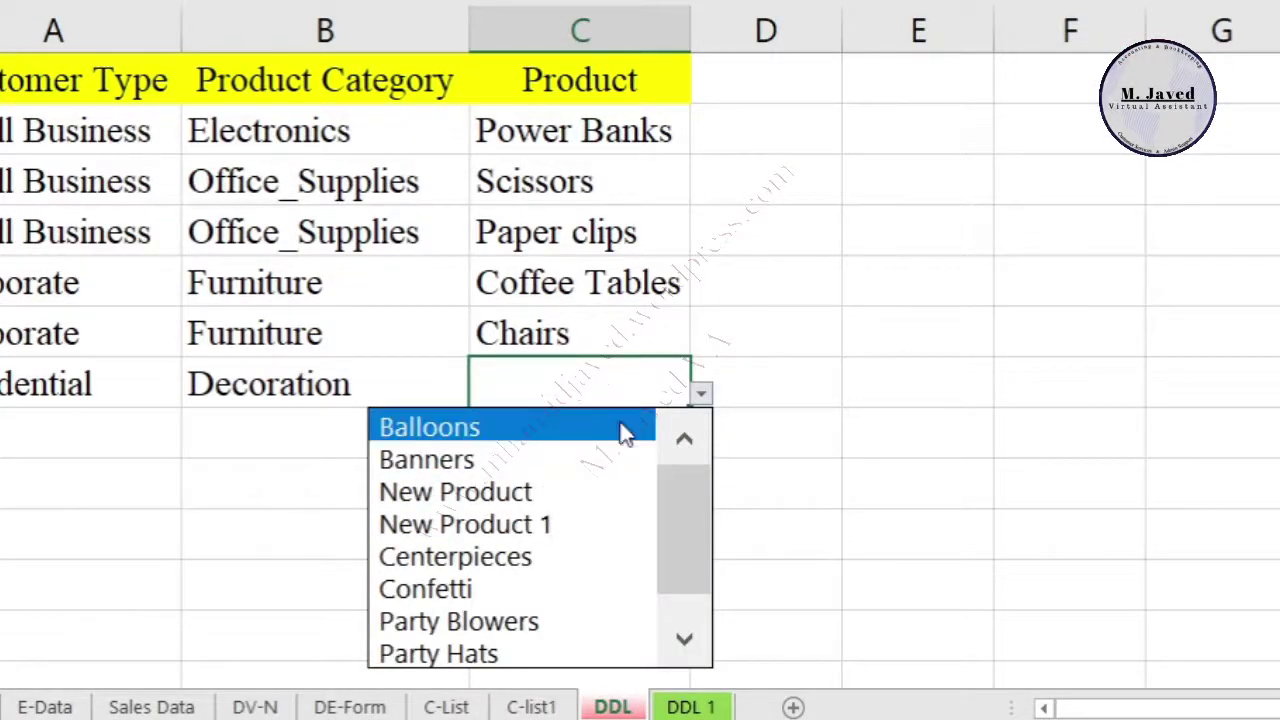
left_click(630, 491)
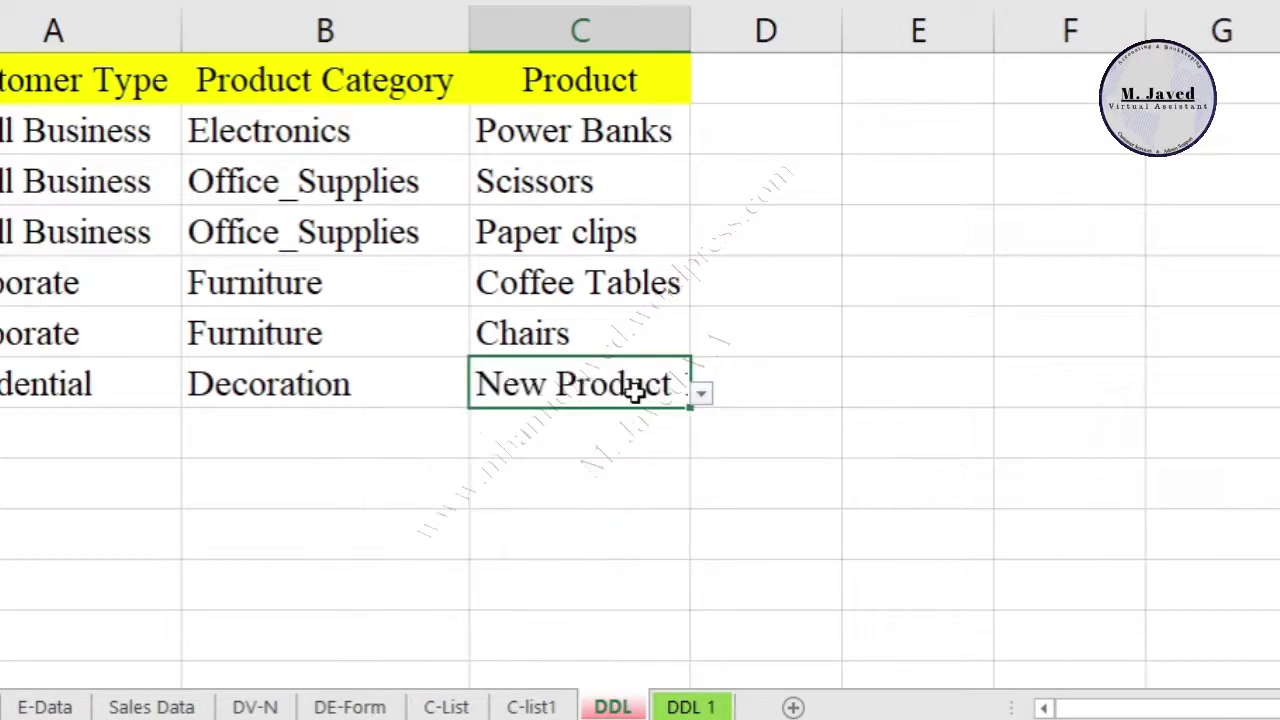
left_click(700, 393)
left_click(620, 455)
left_click(731, 86)
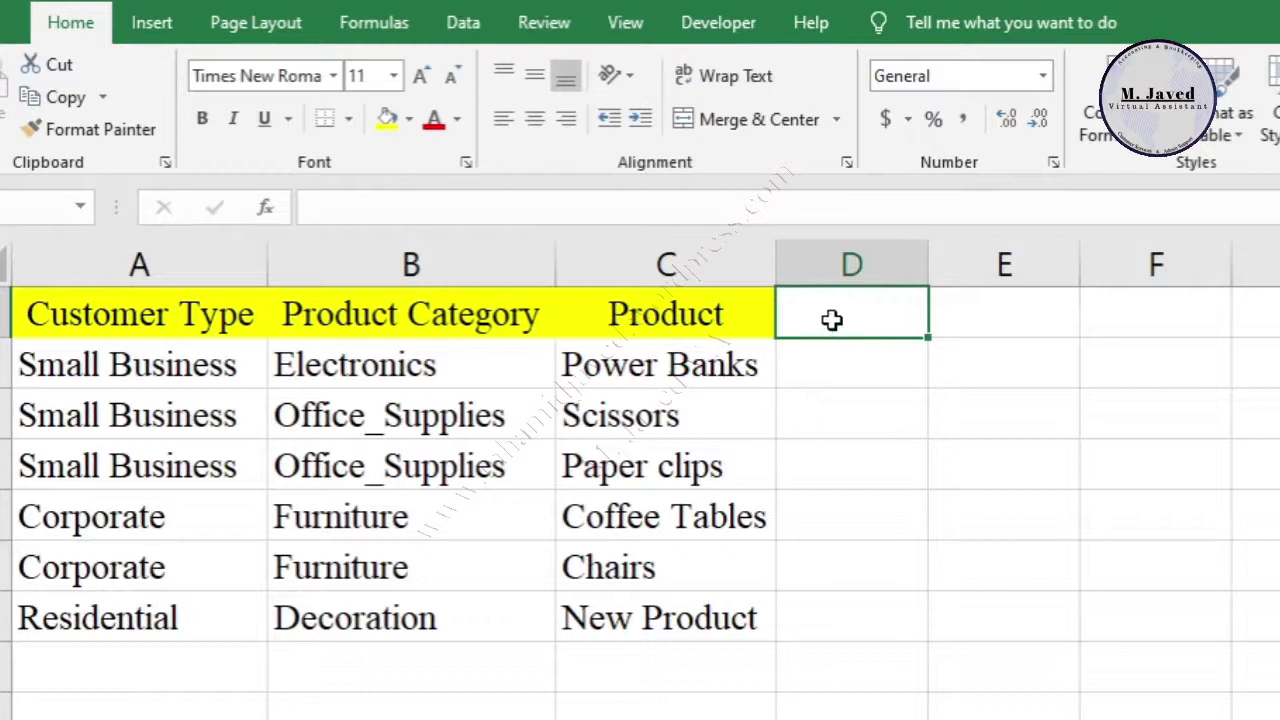
Step: Inspect the header cells Customer Type, Product Category and Product for unwanted dropdown arrows
left_click(665, 314)
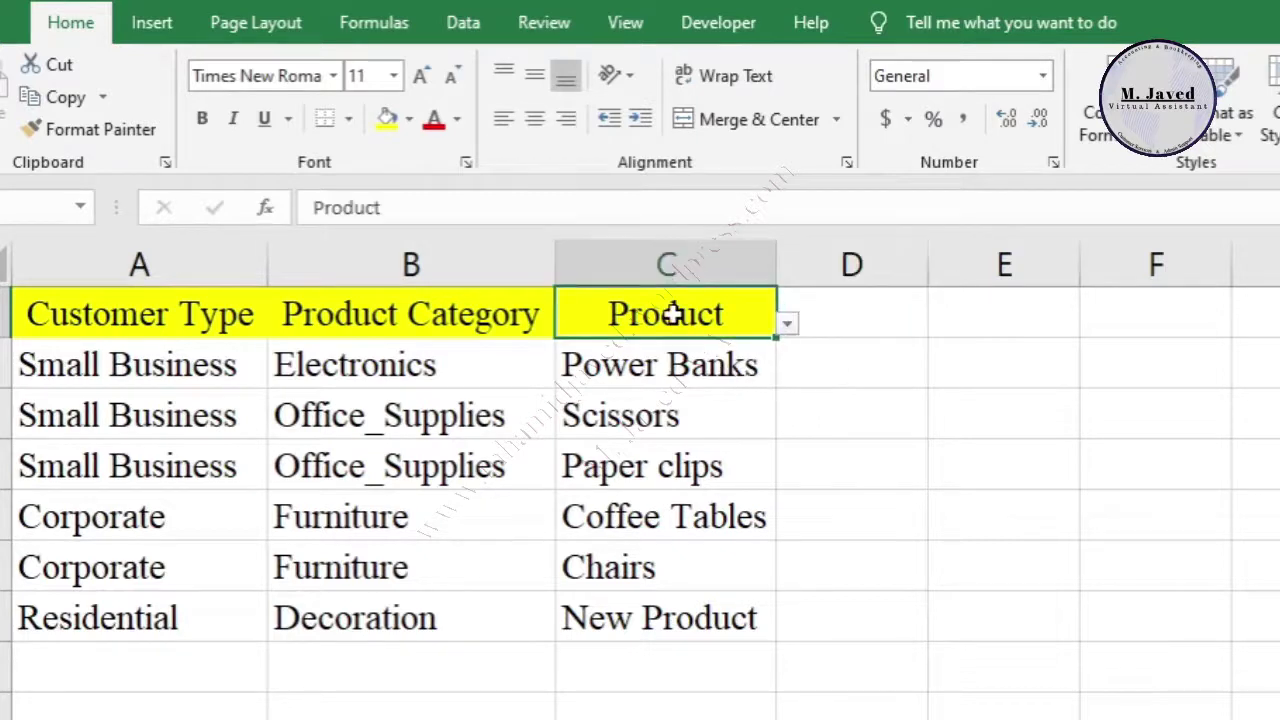
left_click(498, 316)
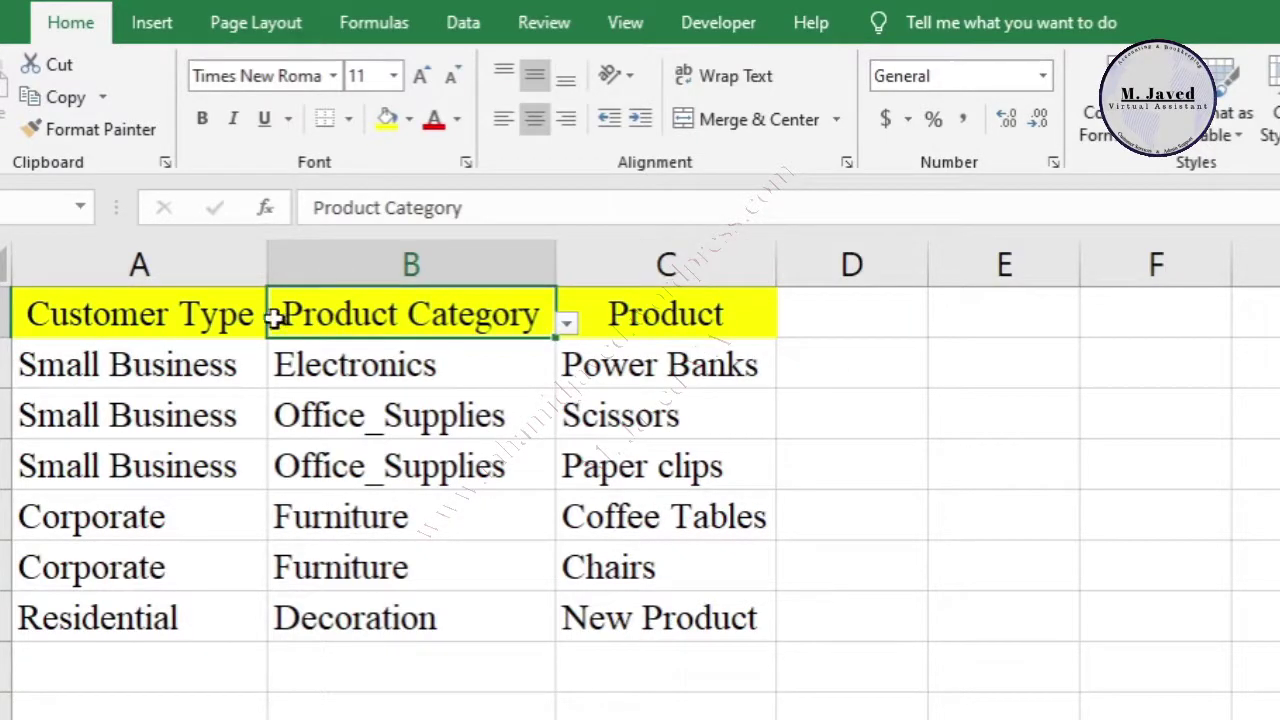
left_click(166, 317)
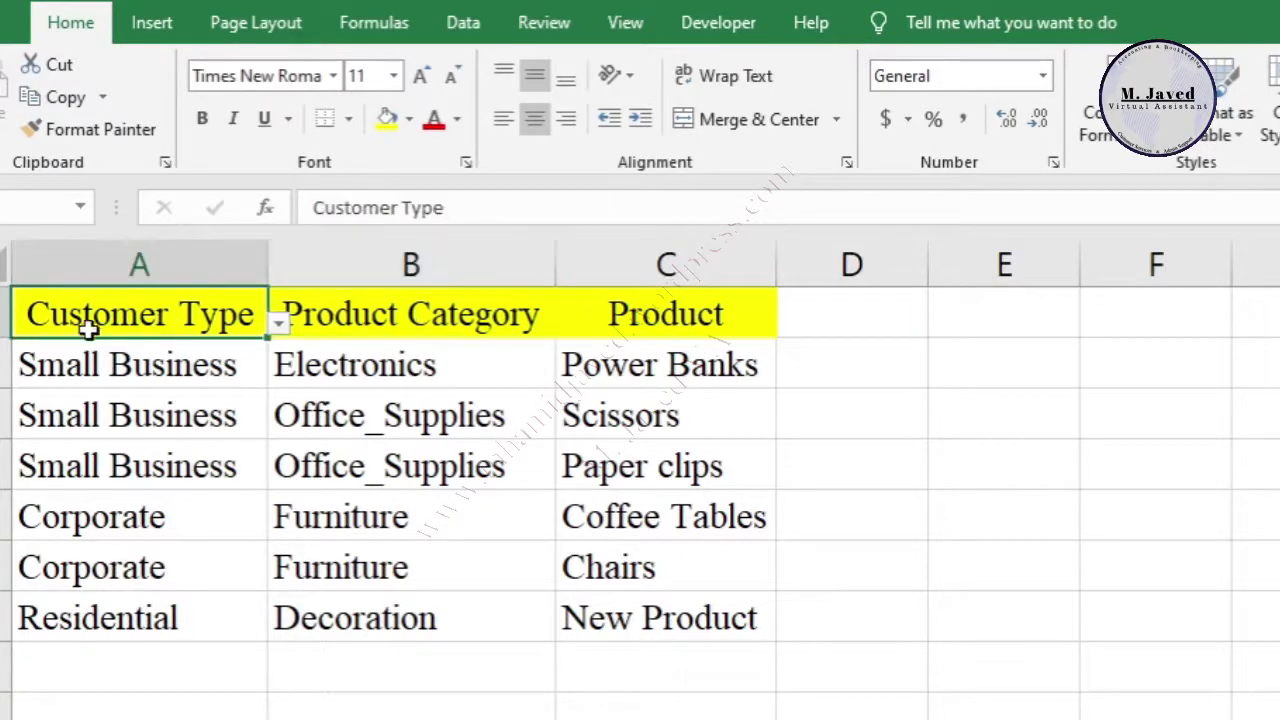
left_click(726, 320)
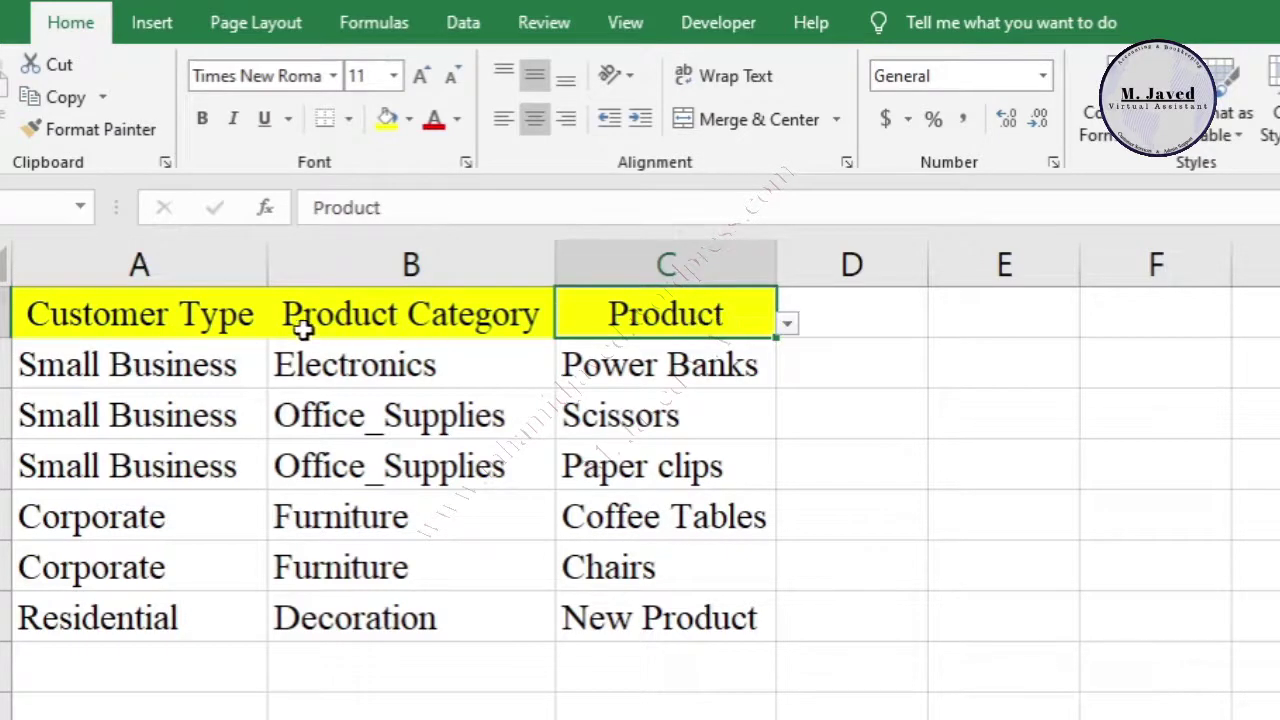
left_click(346, 320)
left_click(152, 318)
Step: Erase all data validation settings from the header cells A1:C1
left_click_drag(152, 318, 613, 340)
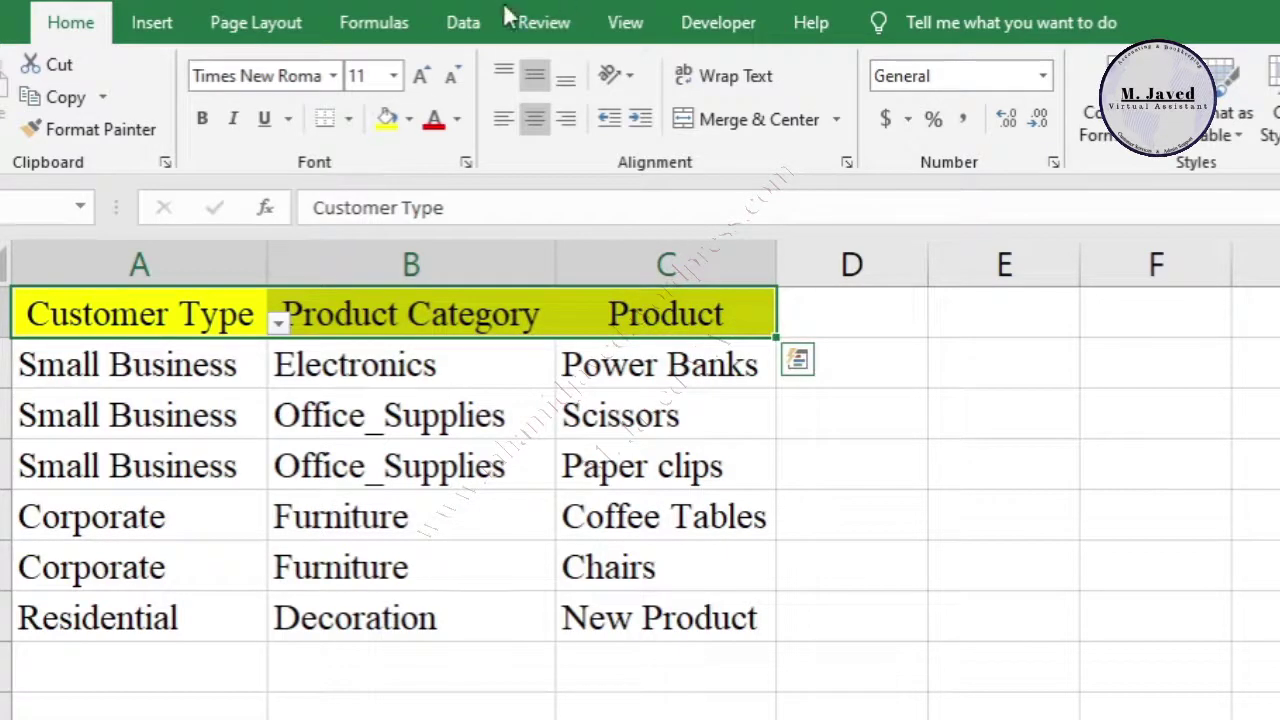
left_click(466, 26)
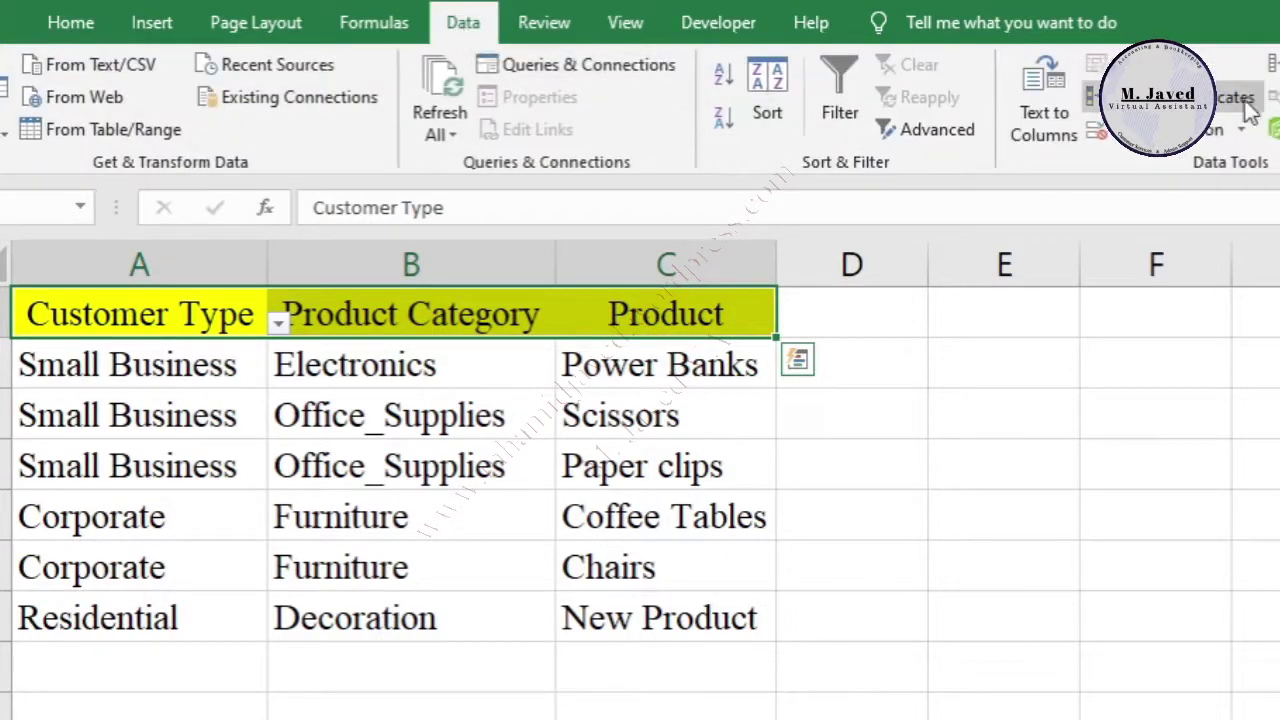
left_click(1190, 129)
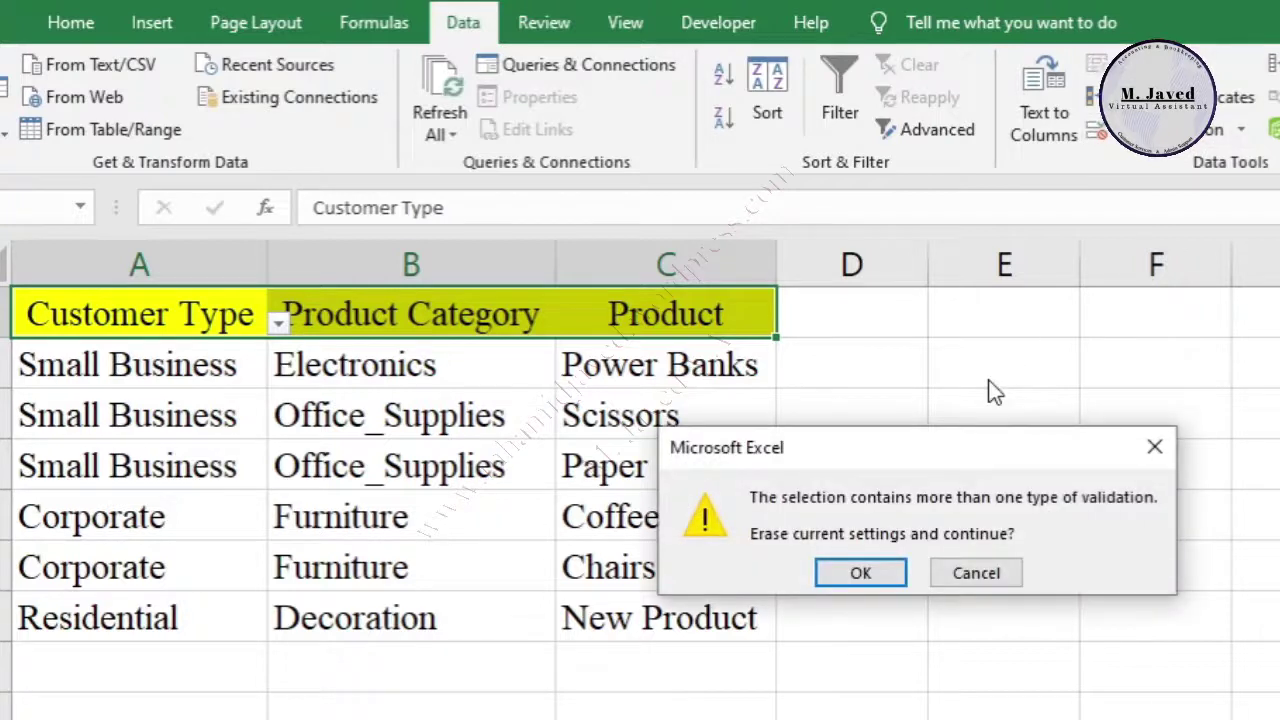
left_click_drag(970, 454, 1140, 418)
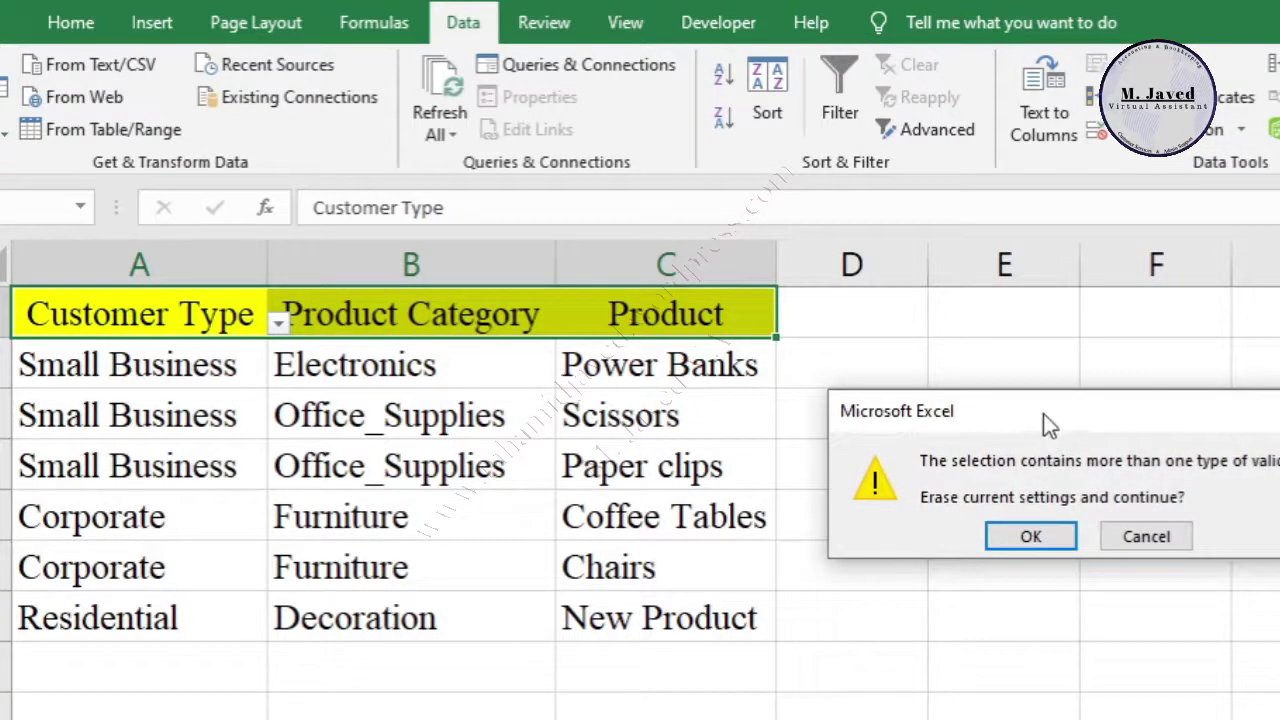
left_click_drag(1043, 414, 1014, 413)
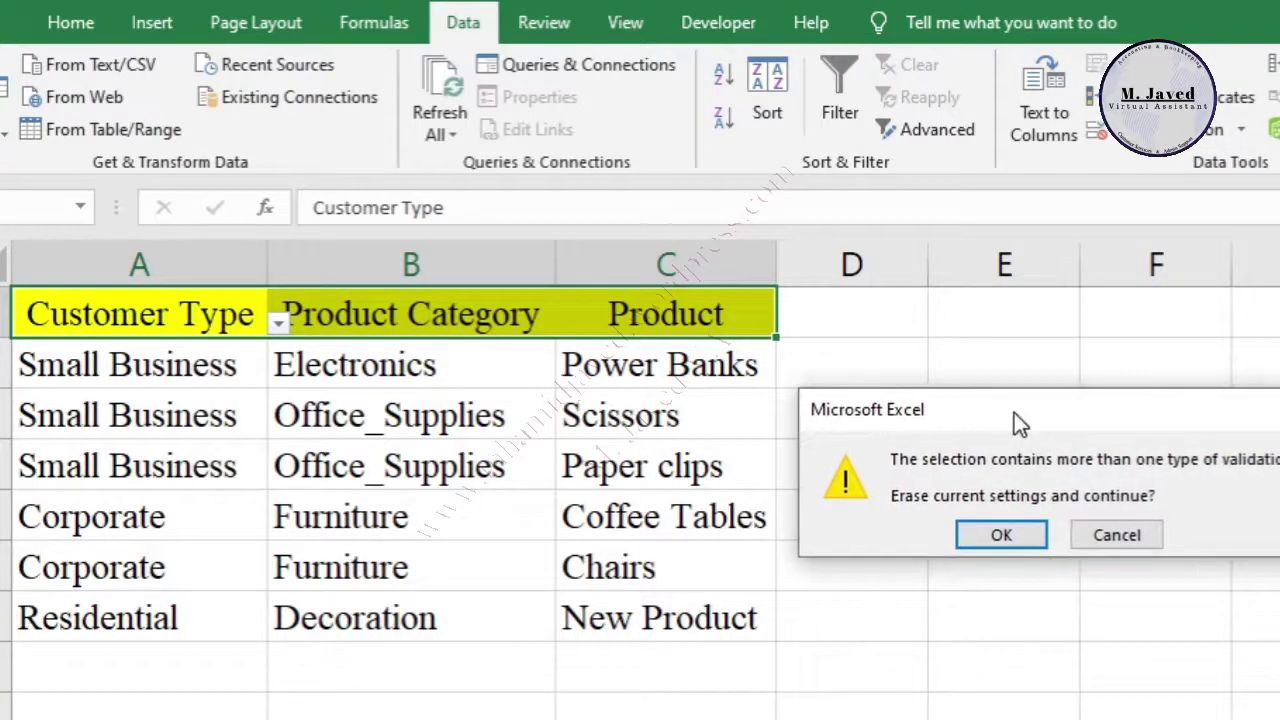
left_click(1001, 535)
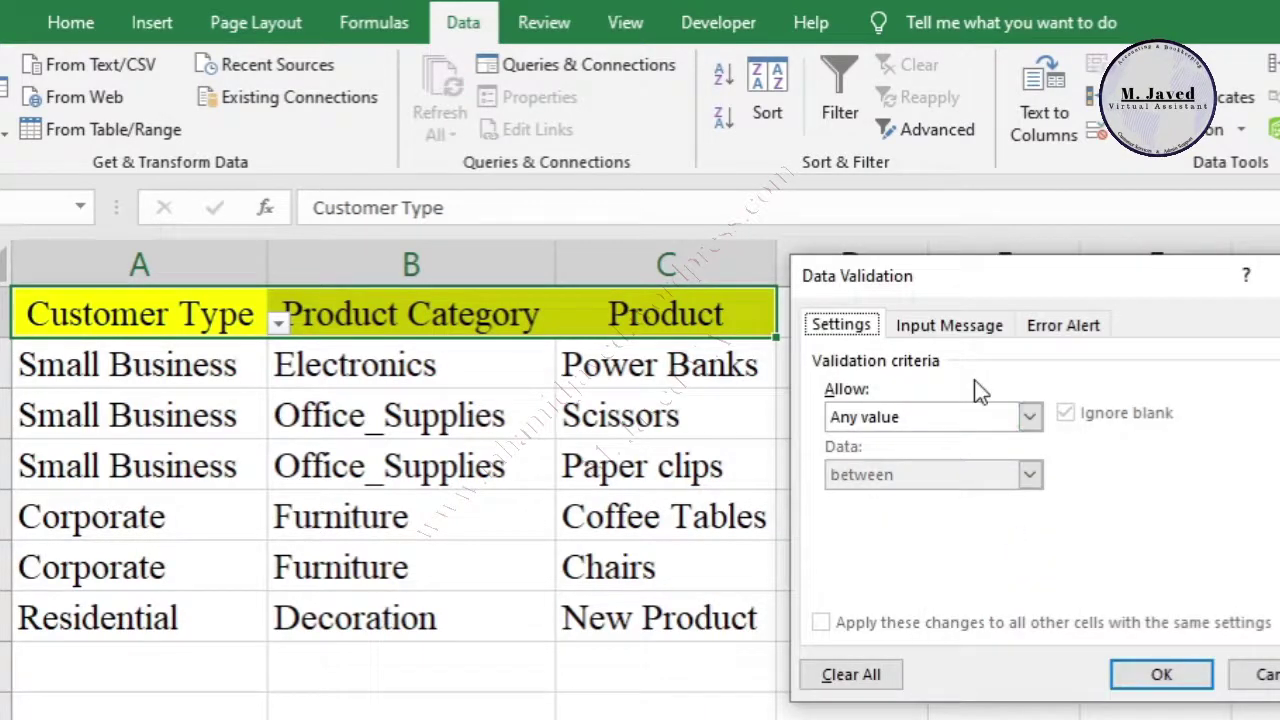
left_click(852, 675)
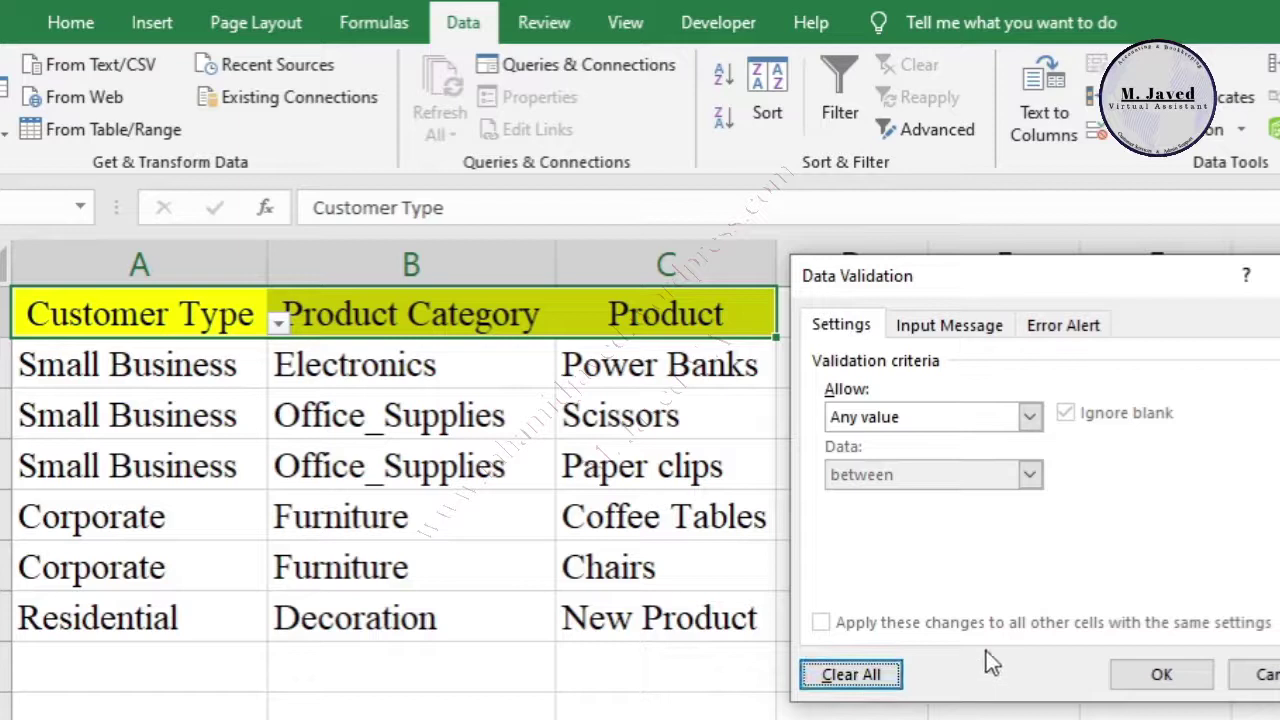
left_click(1161, 674)
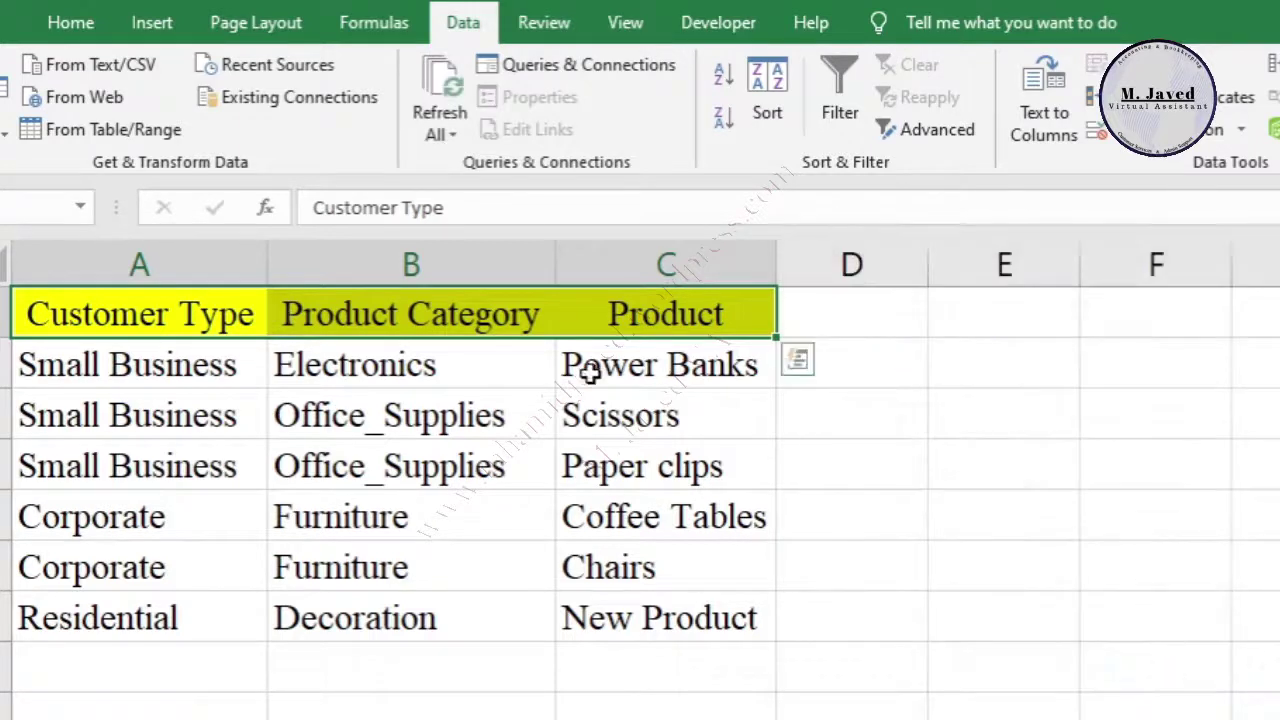
Step: Check the header cells for dropdown arrows and compare them with the data and empty cells below in columns A to C
left_click(618, 310)
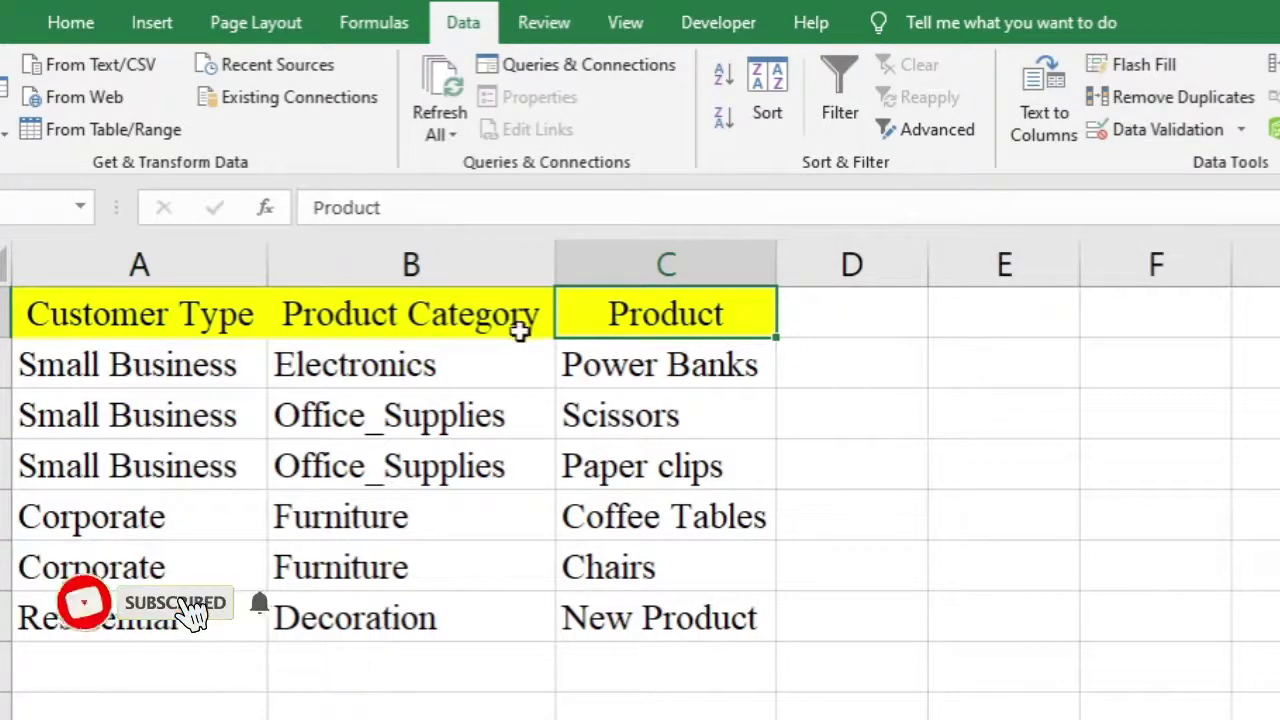
left_click(432, 315)
left_click(149, 320)
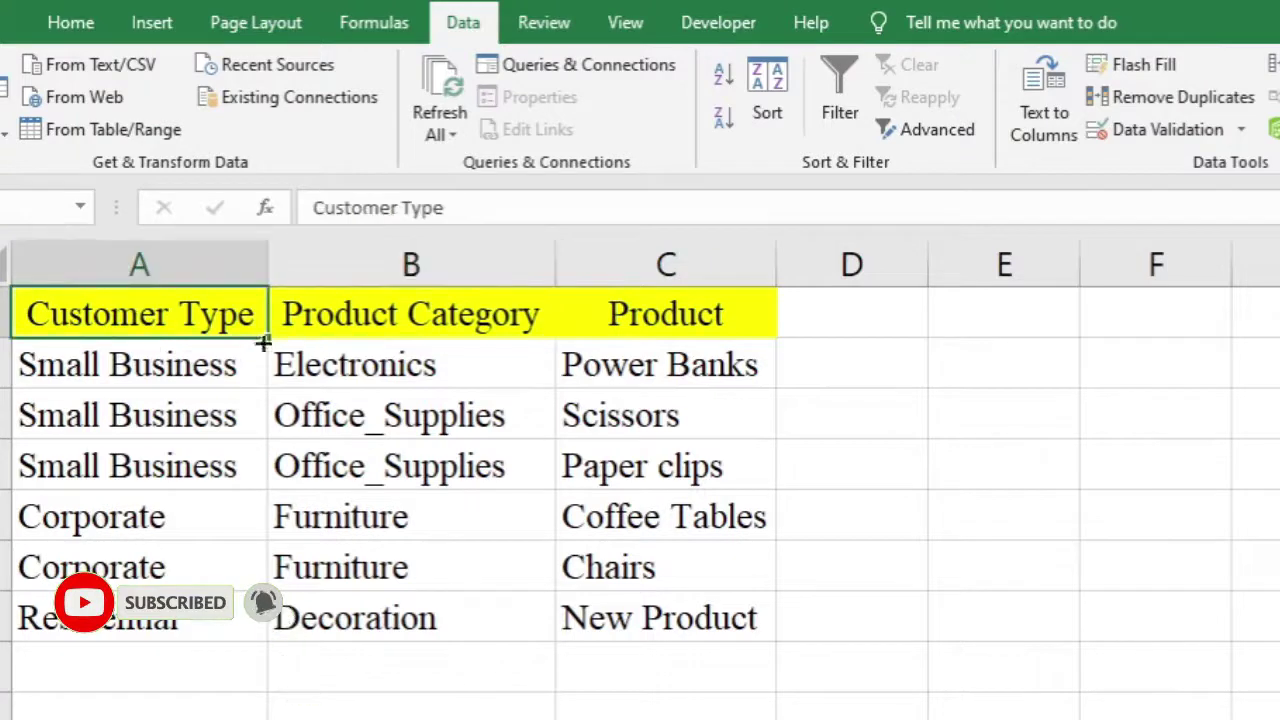
left_click(421, 363)
left_click(467, 428)
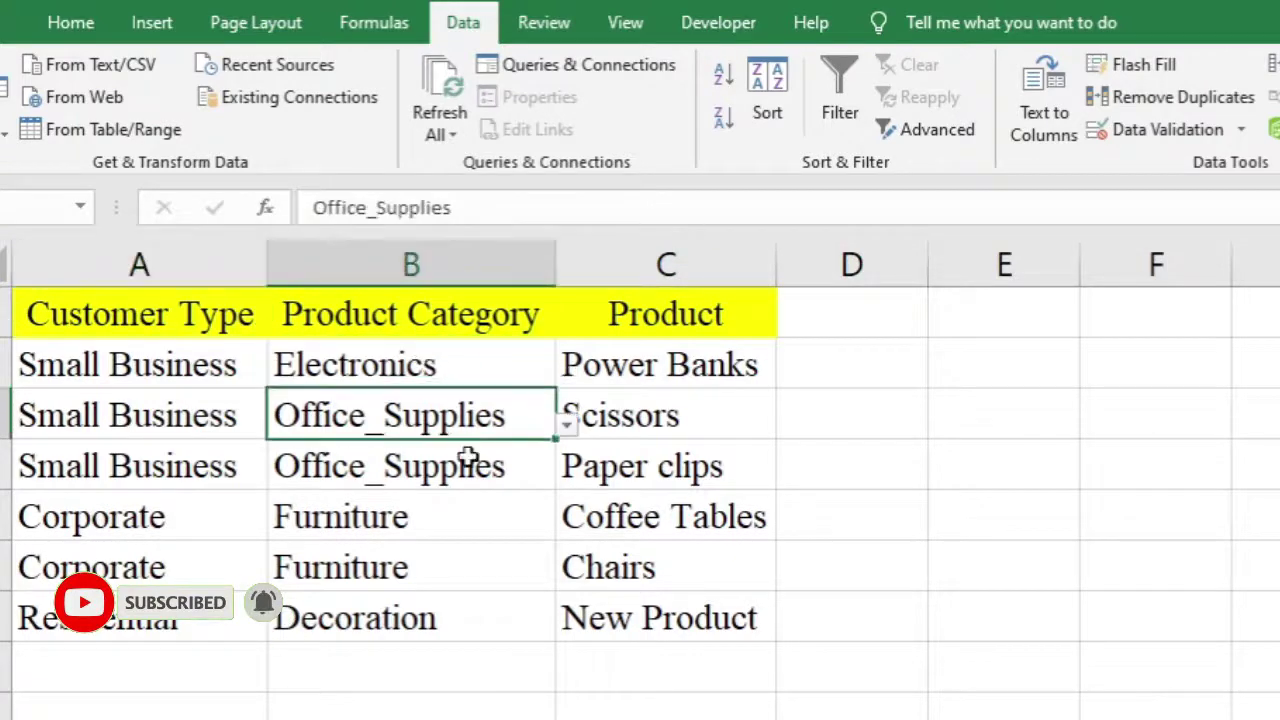
left_click(467, 530)
left_click(486, 670)
left_click(500, 712)
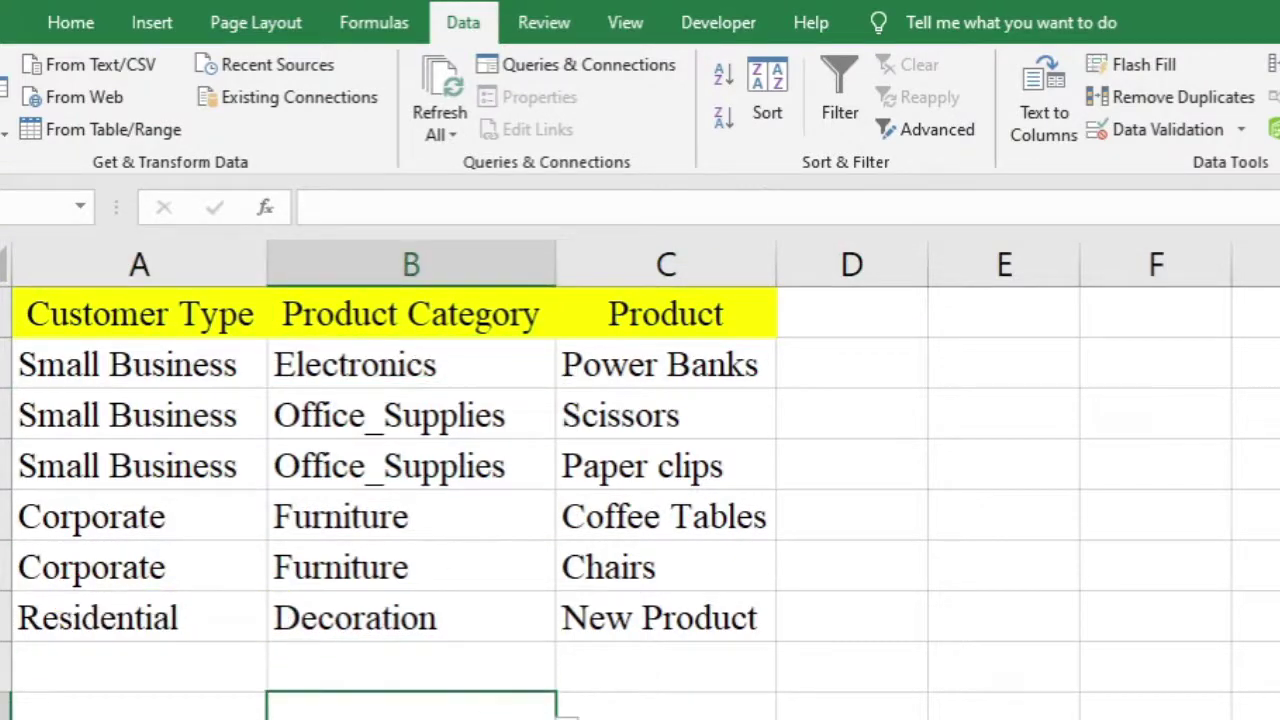
left_click(128, 686)
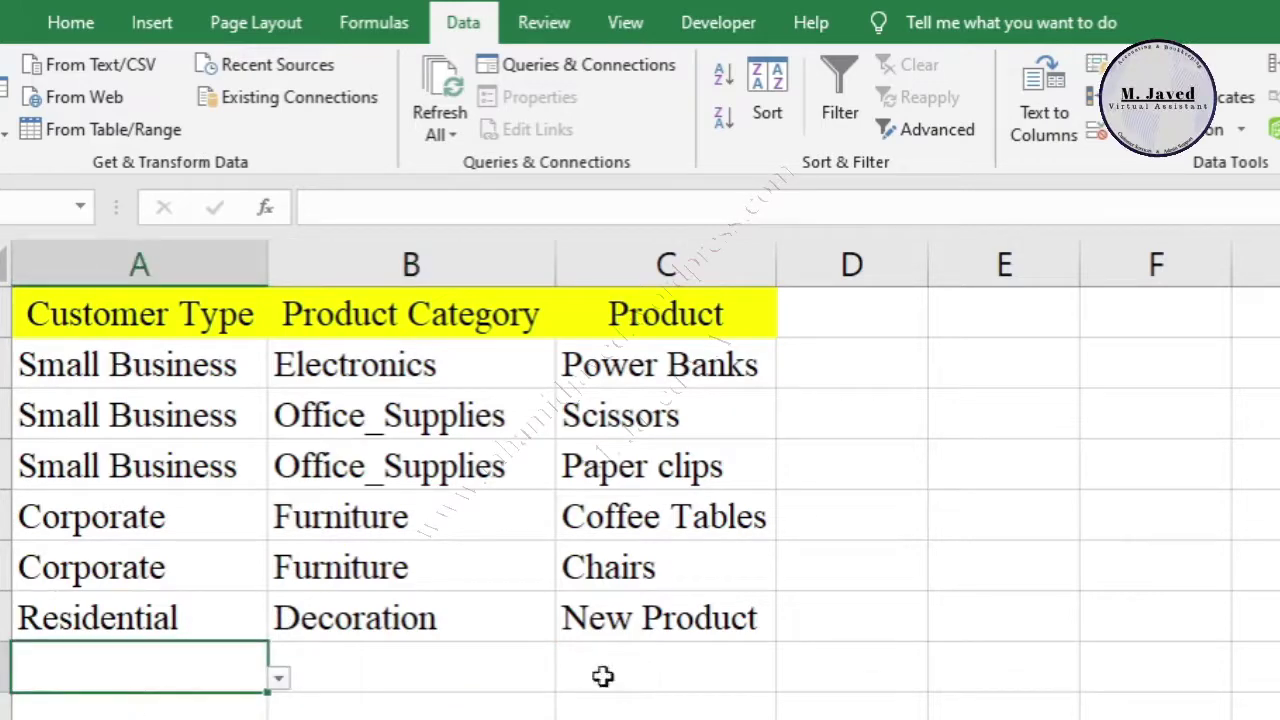
left_click(718, 656)
left_click(697, 530)
left_click(841, 335)
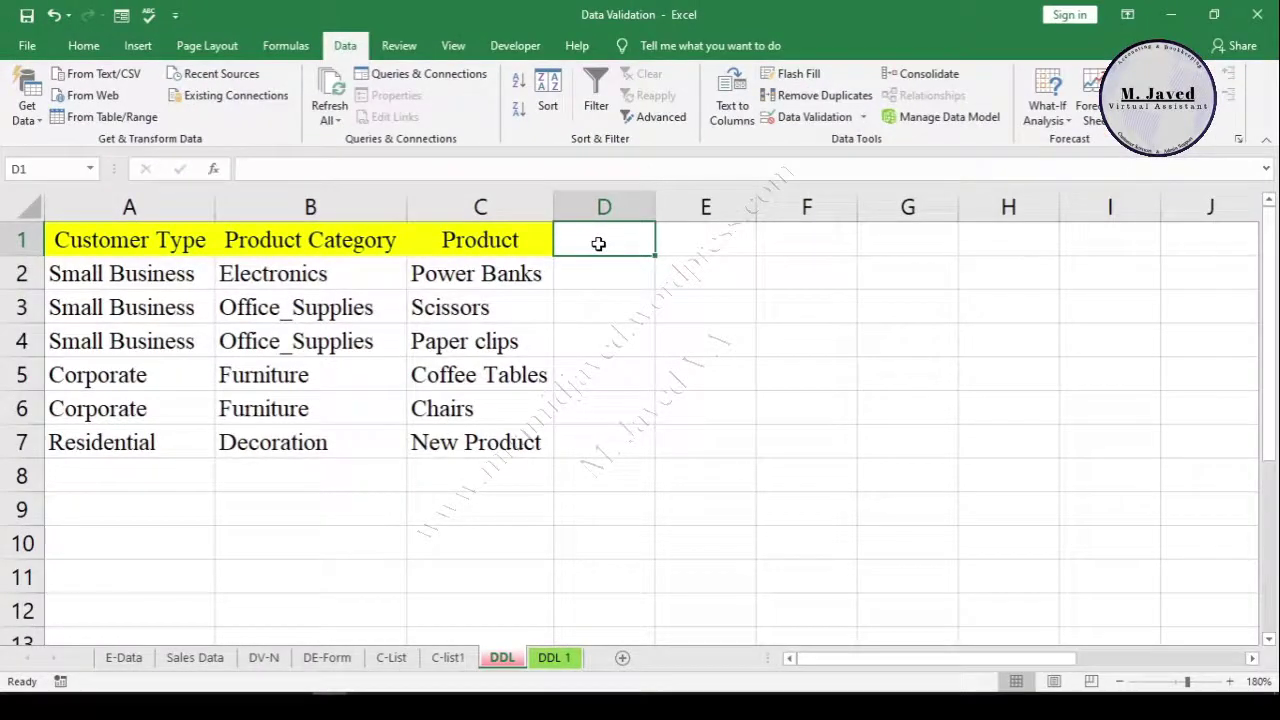